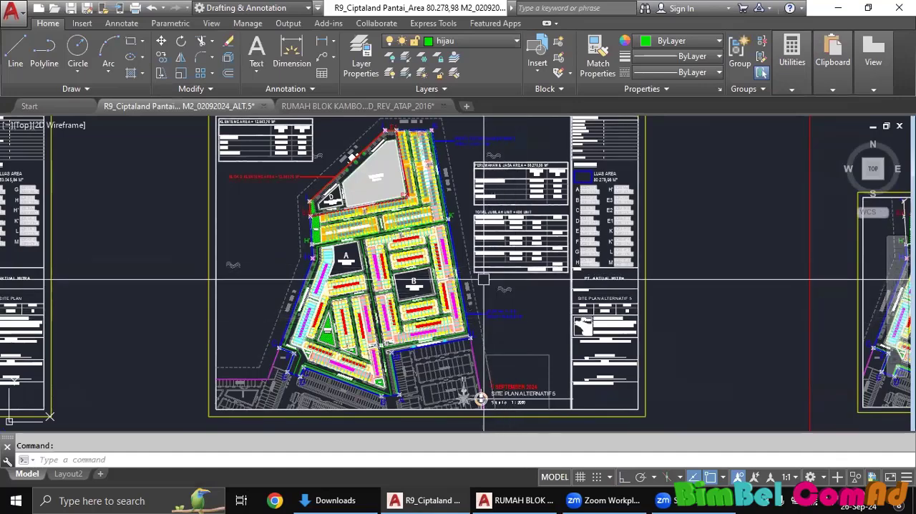
# List the properties of the outer circulation road centerline polyline on the hijau layer to read its length.
pyautogui.scroll(-3, 481, 289)
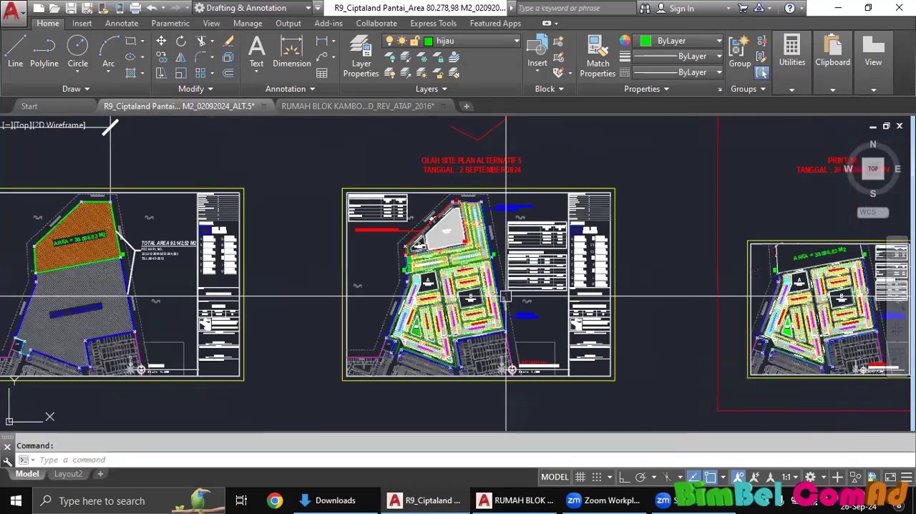
pyautogui.scroll(5, 506, 295)
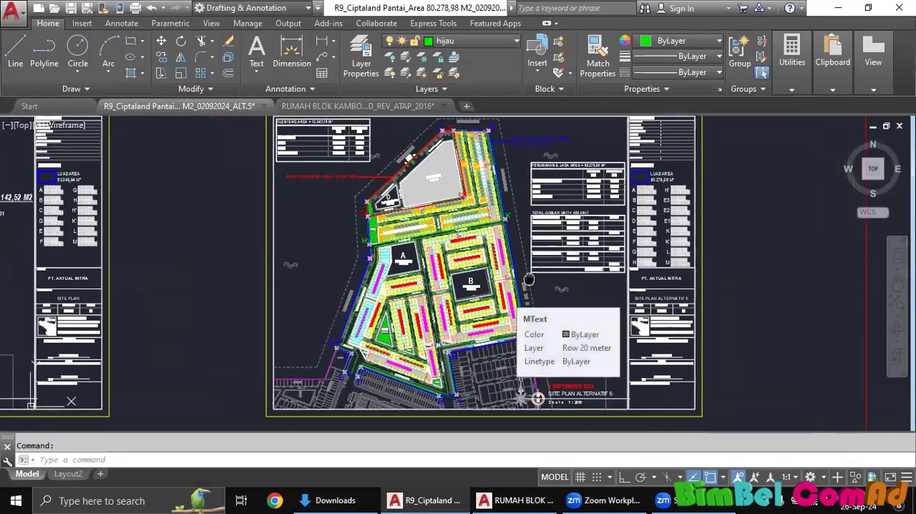
pyautogui.scroll(6, 467, 299)
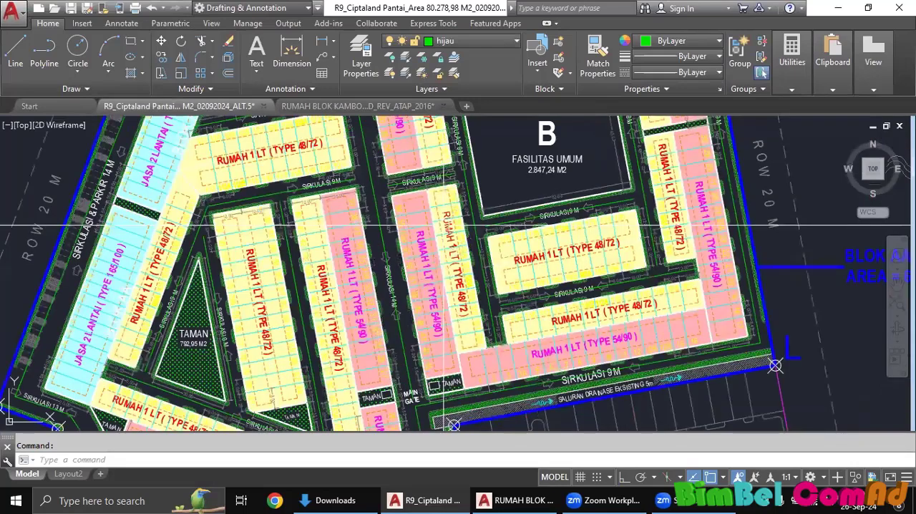
pyautogui.moveTo(428, 392)
pyautogui.mouseDown(button='middle')
pyautogui.moveTo(399, 282)
pyautogui.moveTo(429, 171)
pyautogui.mouseUp(button='middle')
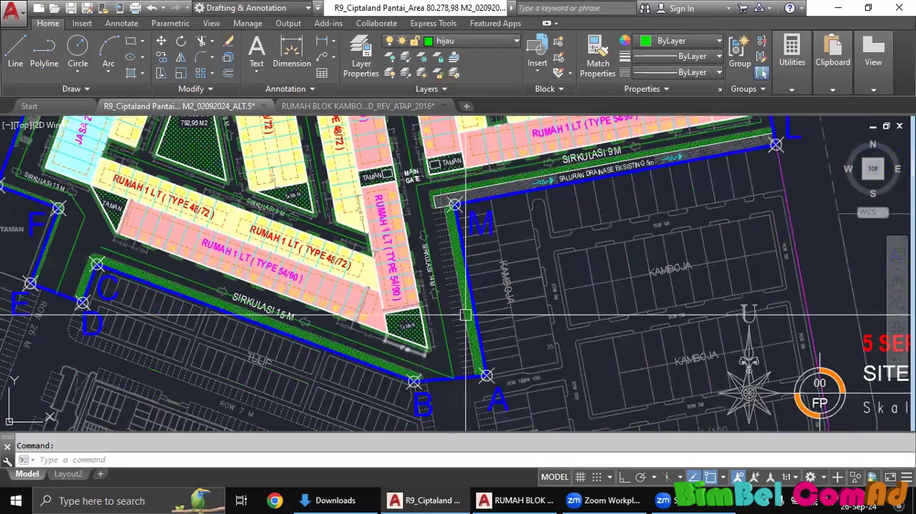
pyautogui.moveTo(464, 319)
pyautogui.mouseDown(button='middle')
pyautogui.moveTo(454, 349)
pyautogui.moveTo(422, 365)
pyautogui.moveTo(448, 337)
pyautogui.mouseUp(button='middle')
pyautogui.scroll(-3, 454, 349)
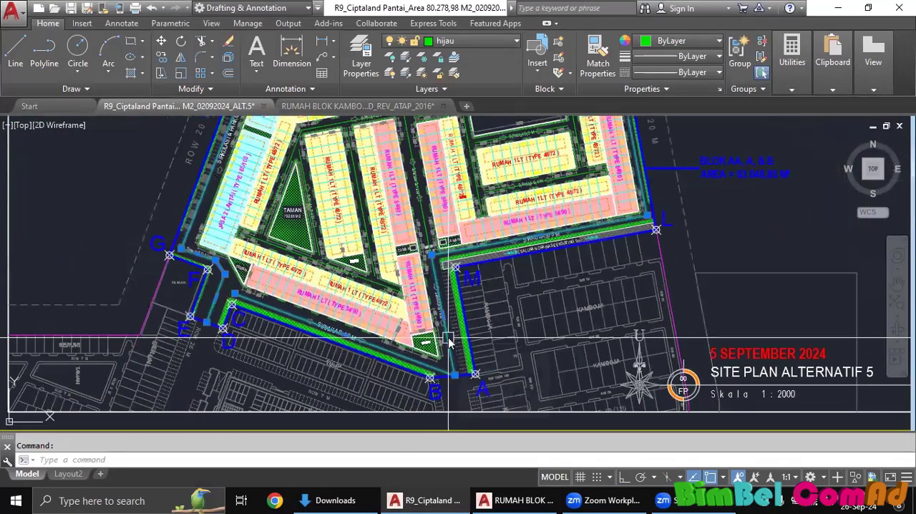
pyautogui.write('li')
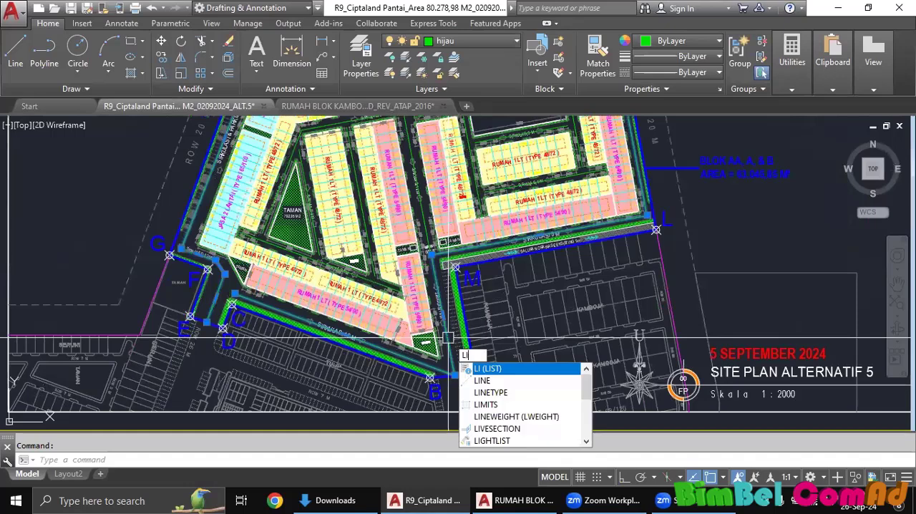
pyautogui.press('Return')
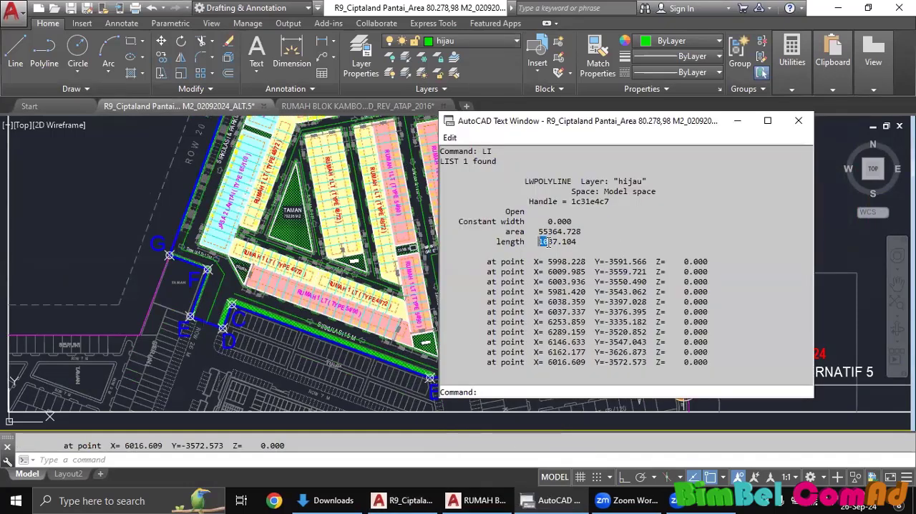
pyautogui.moveTo(544, 242); pyautogui.dragTo(557, 242)
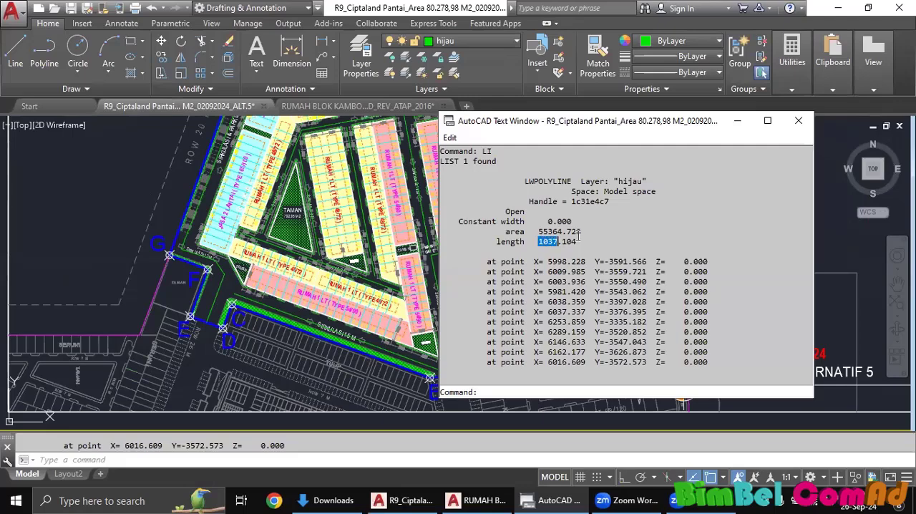
pyautogui.click(799, 120)
# List the properties of the main road centerline running up from the MAIN GATE to read its length.
pyautogui.moveTo(455, 202); pyautogui.dragTo(457, 221, button='middle')
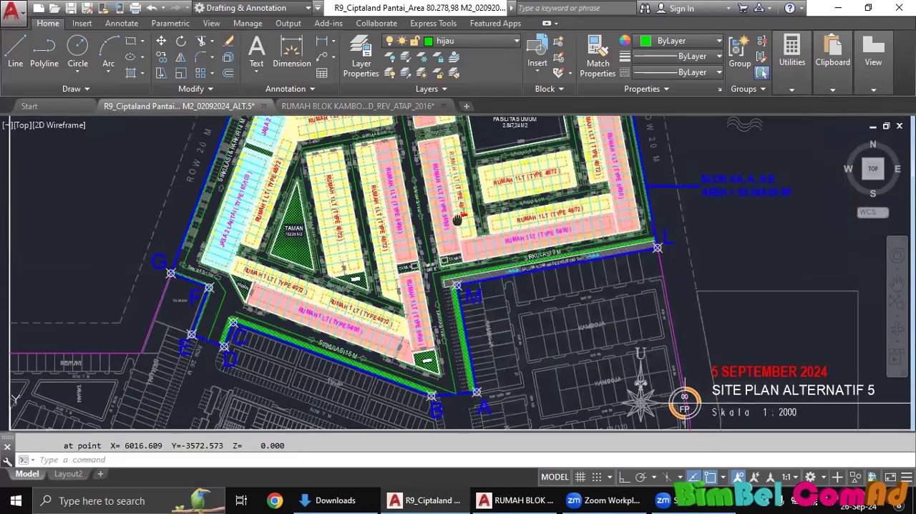
pyautogui.scroll(2, 433, 251)
pyautogui.scroll(2, 423, 248)
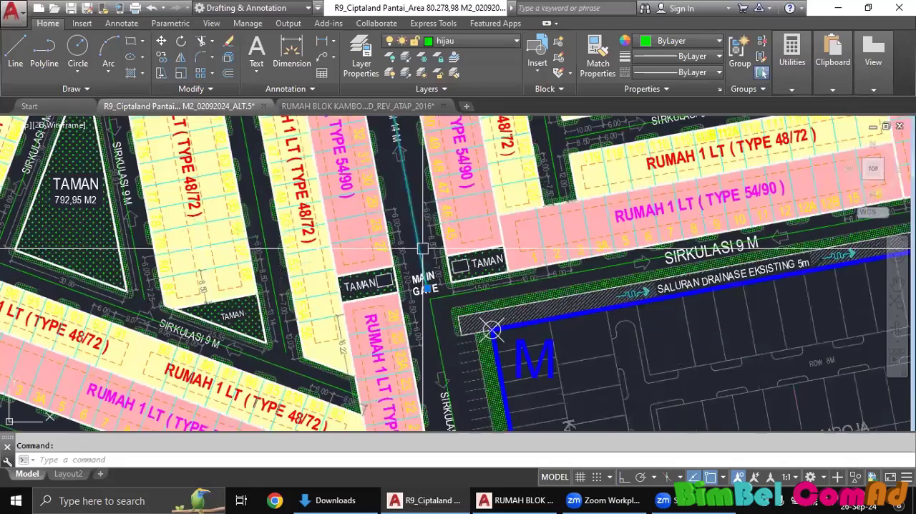
pyautogui.scroll(-2, 482, 328)
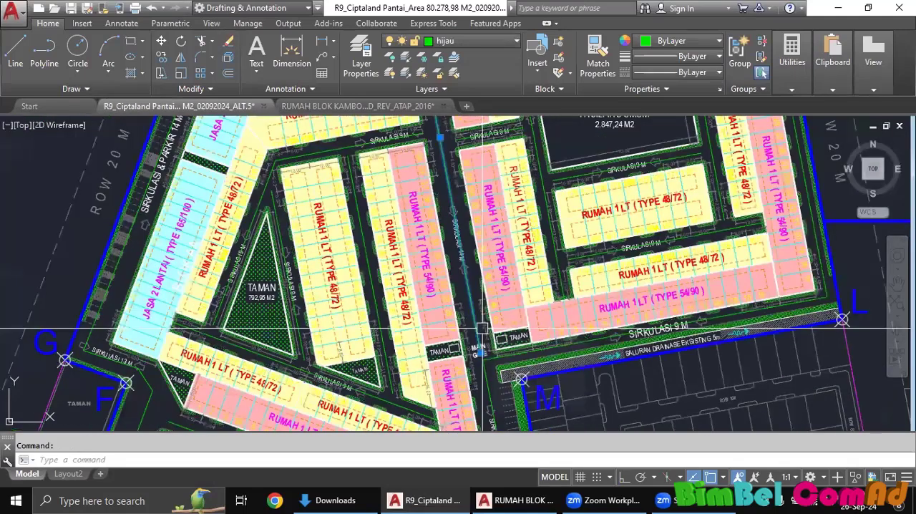
pyautogui.write('LI')
pyautogui.press('Return')
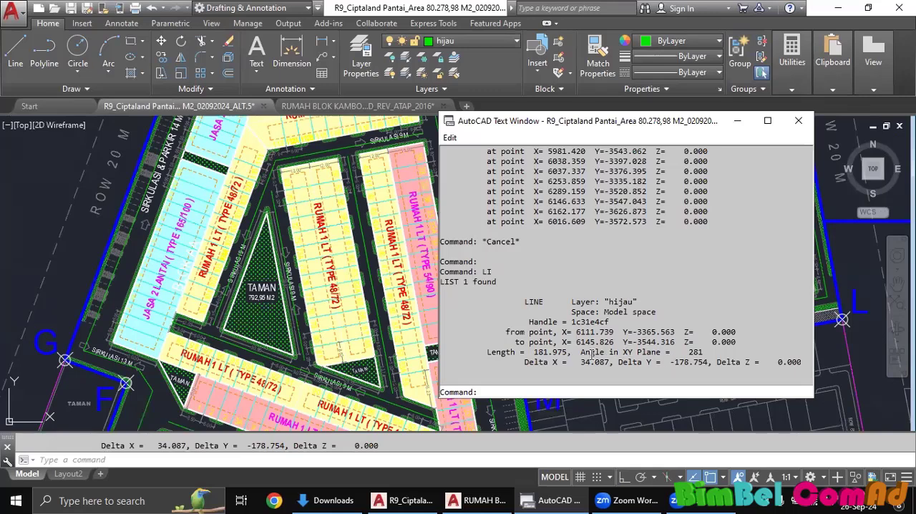
pyautogui.click(802, 120)
# List the properties of the short SIRKULASI 9 M centerline between the house rows just west of facility B.
pyautogui.moveTo(517, 199); pyautogui.dragTo(504, 315, button='middle')
pyautogui.scroll(2, 504, 316)
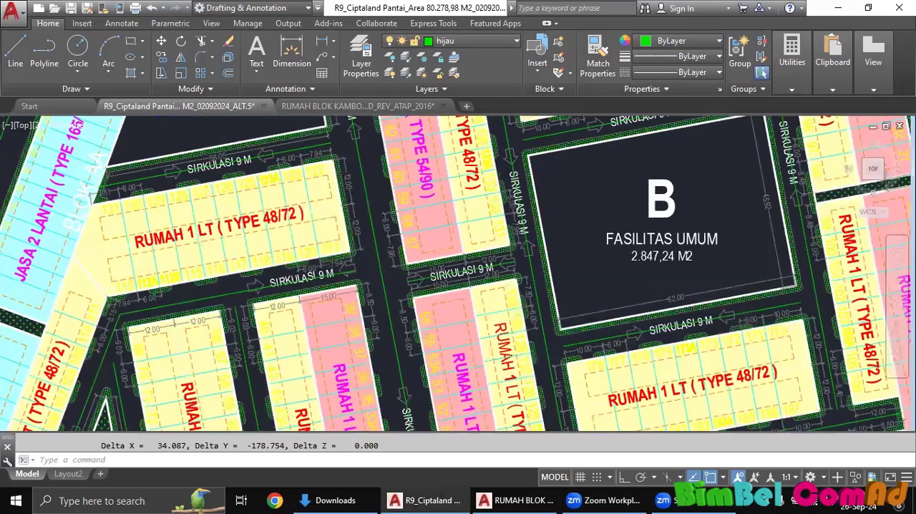
pyautogui.scroll(2, 465, 276)
pyautogui.click(466, 276)
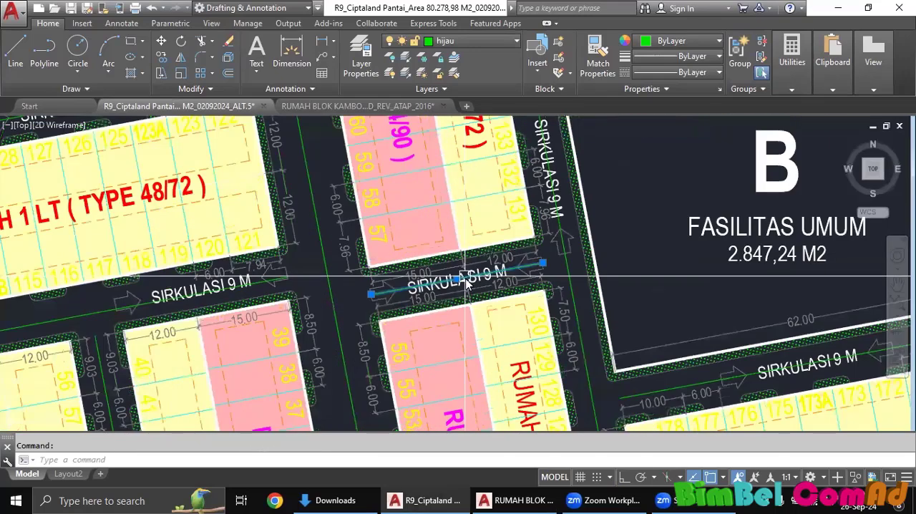
pyautogui.write('LI')
pyautogui.press('Return')
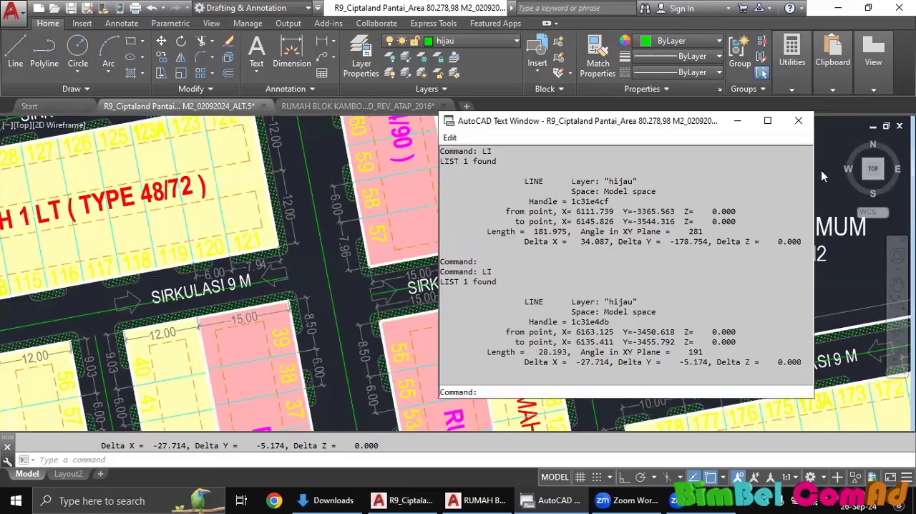
pyautogui.click(798, 120)
pyautogui.press('Escape')
# Switch to the RUMAH BLOK KAMBOJA drawing and examine the DENAH BALOK LT. 2 beam plan.
pyautogui.scroll(-2, 589, 209)
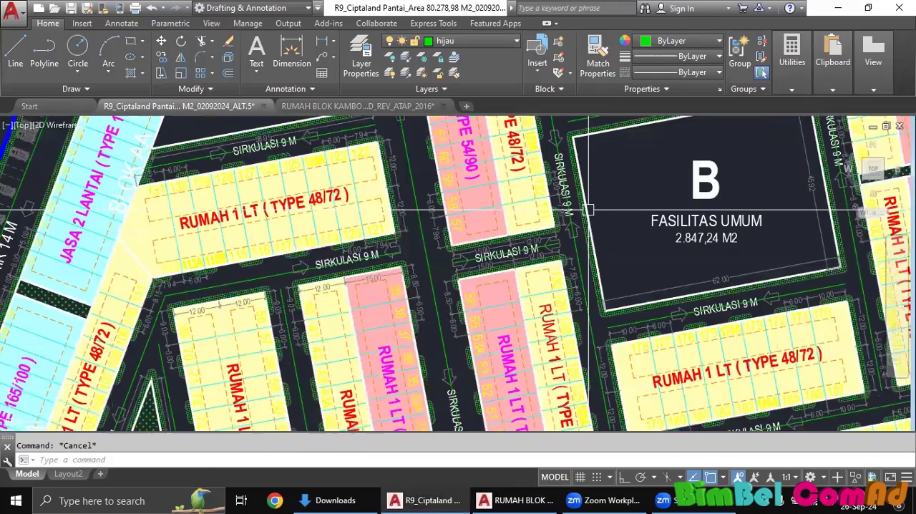
pyautogui.scroll(-4, 487, 233)
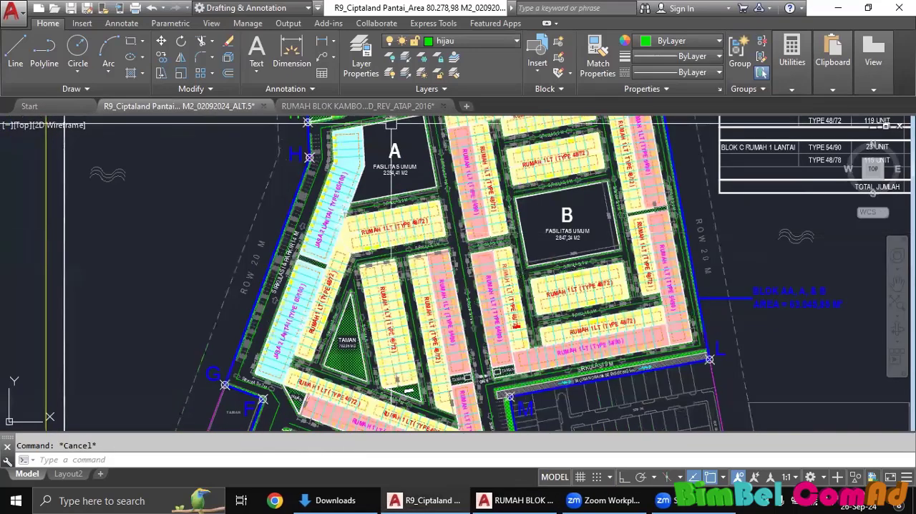
pyautogui.moveTo(439, 233); pyautogui.dragTo(438, 236, button='middle')
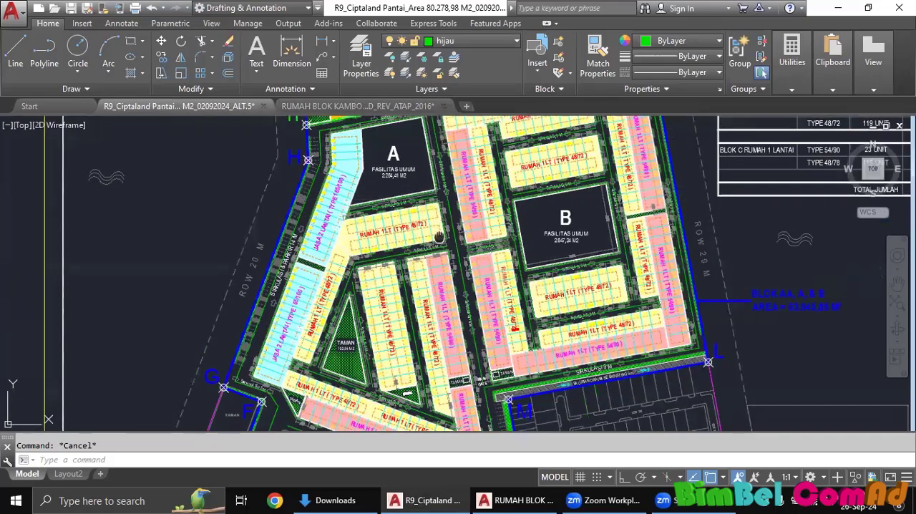
pyautogui.click(384, 107)
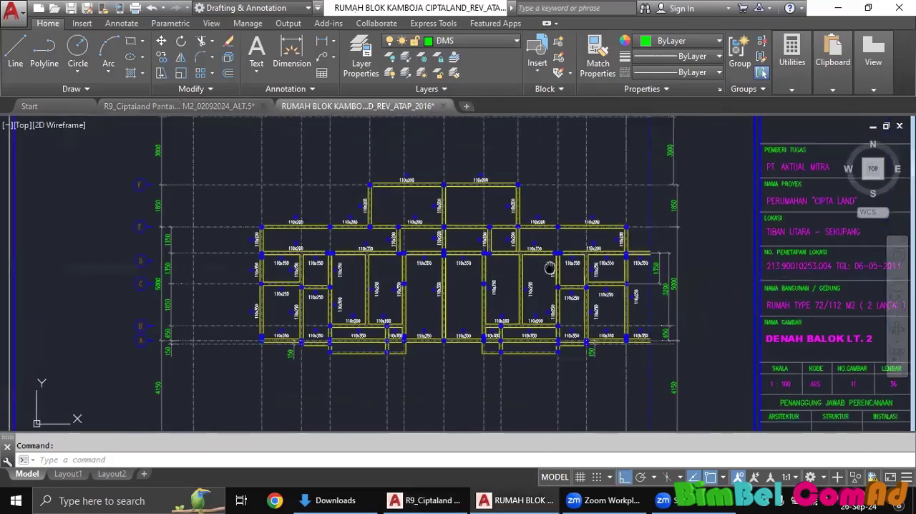
pyautogui.moveTo(550, 268); pyautogui.dragTo(624, 279, button='middle')
pyautogui.scroll(2, 571, 279)
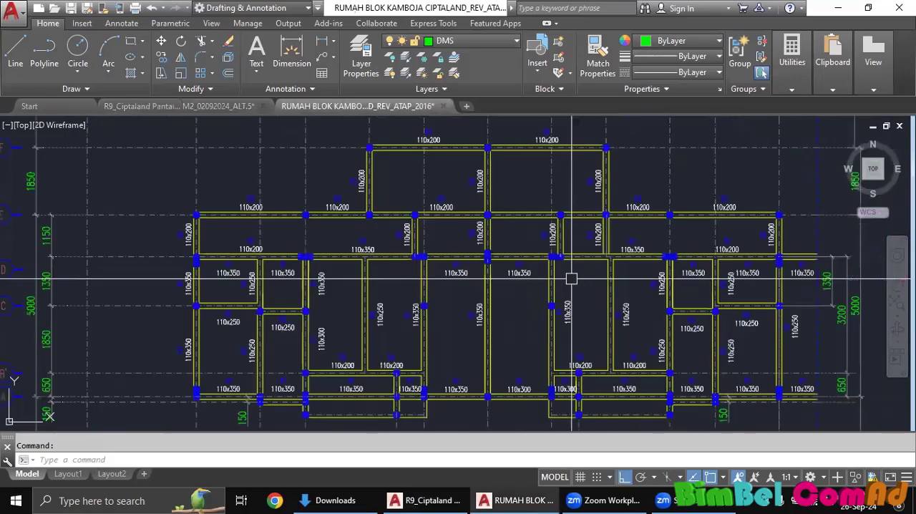
pyautogui.moveTo(552, 279); pyautogui.dragTo(502, 268, button='middle')
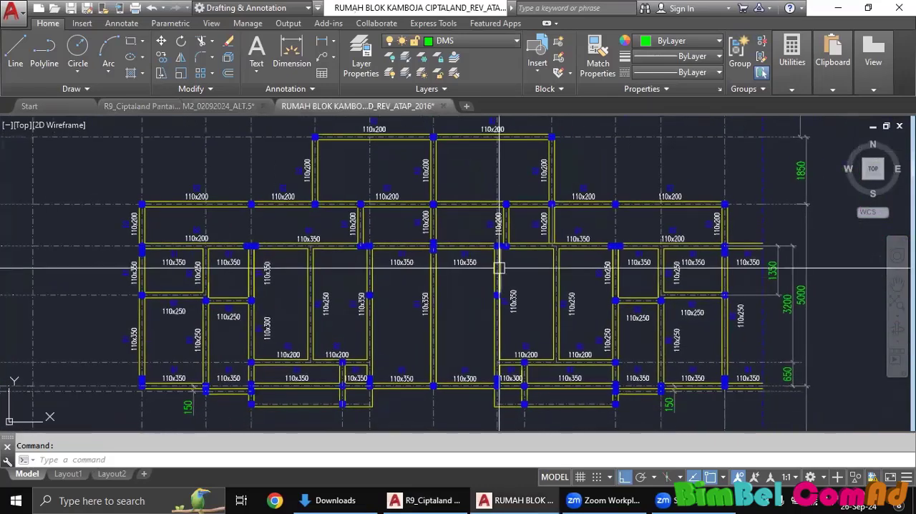
# Select single edge lines of the 110x350 and 110x250 vertical beams in the right-hand house to inspect them, and clear the selection.
pyautogui.scroll(4, 500, 269)
pyautogui.click(503, 270)
pyautogui.scroll(-4, 521, 280)
pyautogui.moveTo(574, 330); pyautogui.dragTo(566, 272, button='middle')
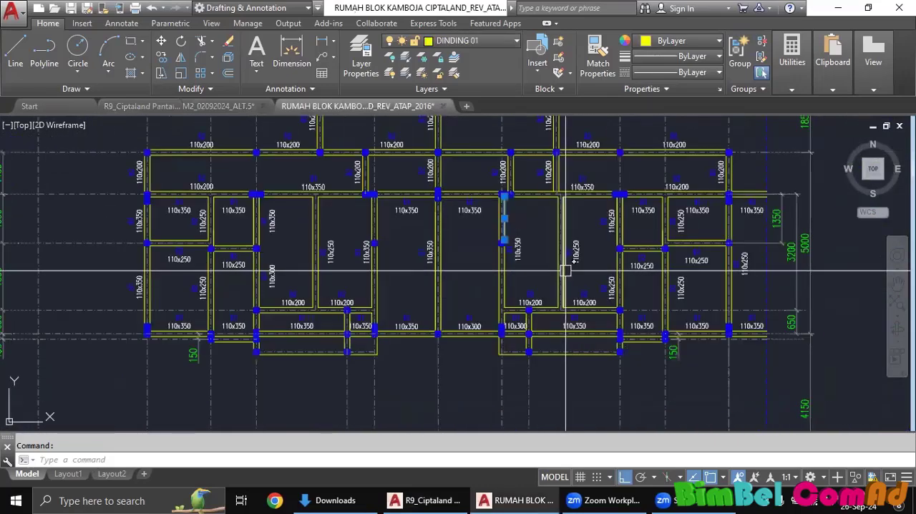
pyautogui.scroll(2, 565, 270)
pyautogui.press('Escape')
pyautogui.click(563, 272)
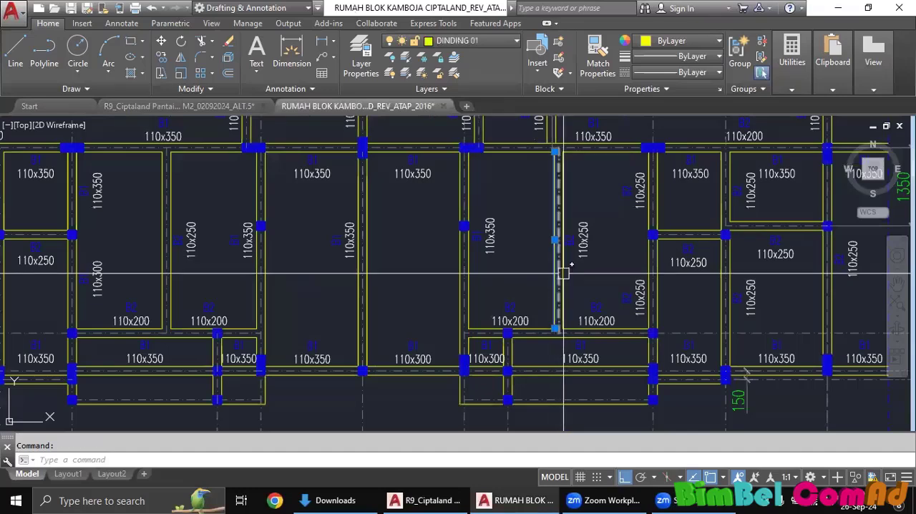
pyautogui.press('Escape')
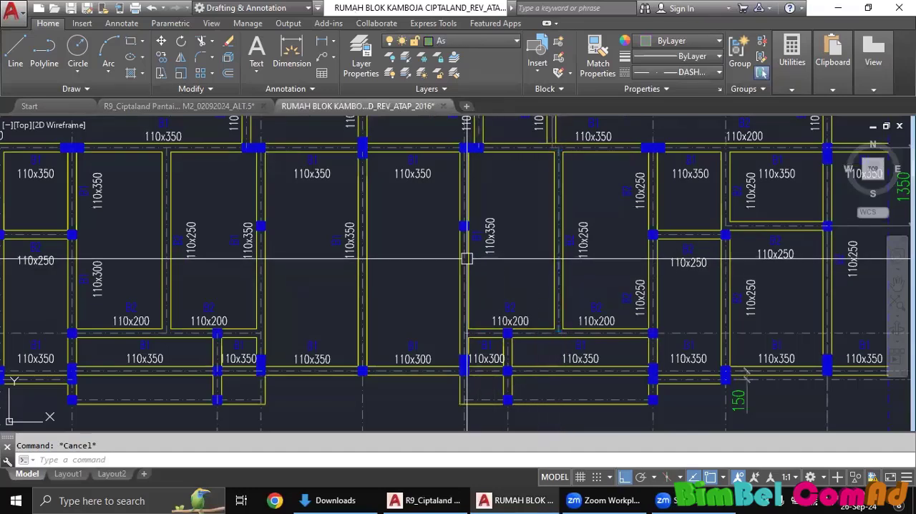
# Select the lower edge segment of the 110x350 beam and the central party-wall beam line to inspect them, and clear the selection.
pyautogui.scroll(2, 467, 259)
pyautogui.click(461, 259)
pyautogui.scroll(-2, 460, 260)
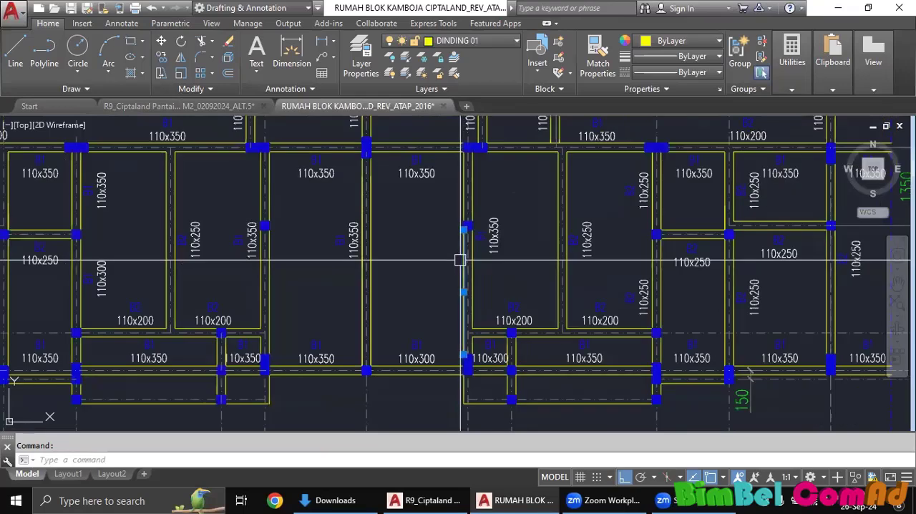
pyautogui.moveTo(461, 260); pyautogui.dragTo(492, 269, button='middle')
pyautogui.press('Escape')
pyautogui.click(406, 260)
pyautogui.scroll(-4, 424, 263)
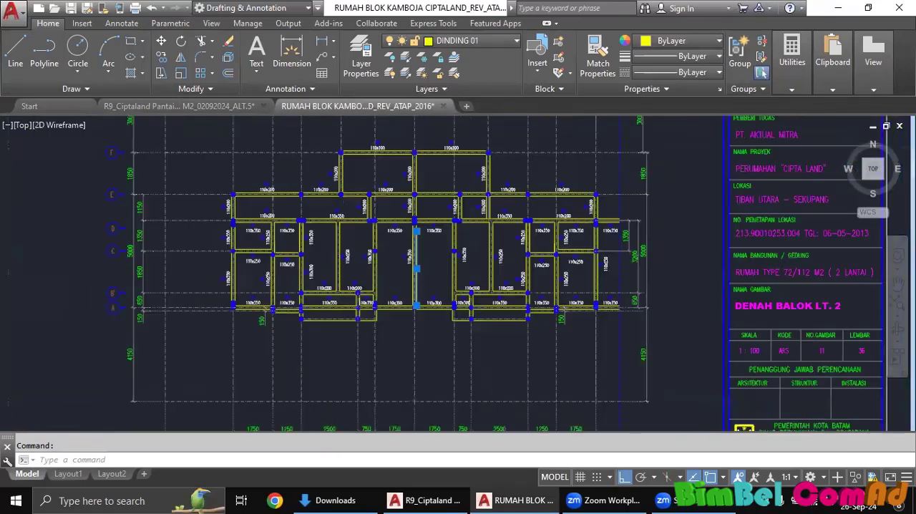
pyautogui.scroll(-2, 521, 252)
pyautogui.press('Escape')
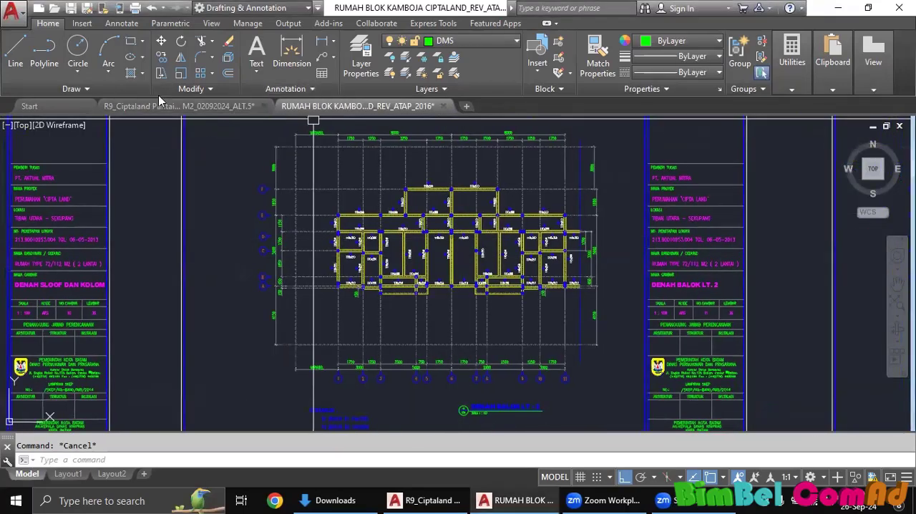
# Compare with the site plan drawing, return to the house drawing and look through its sheets for the ground-floor sewage plan.
pyautogui.click(176, 106)
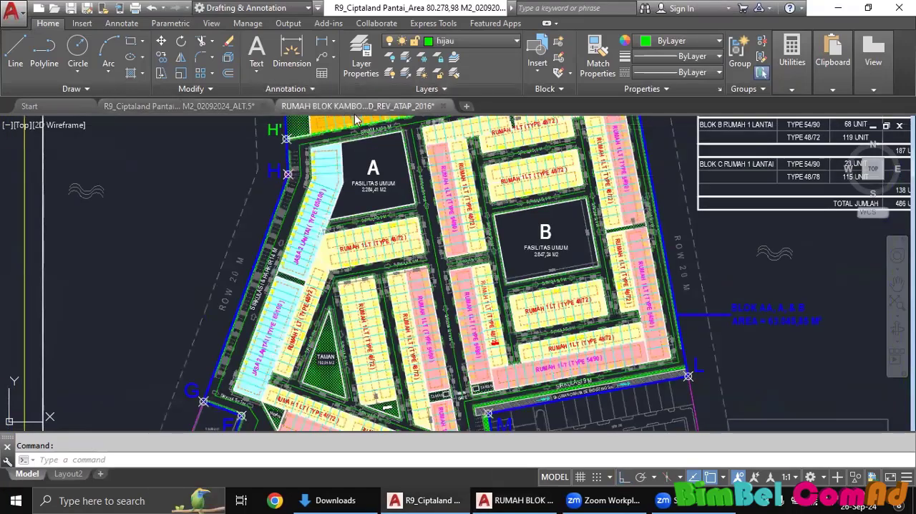
pyautogui.click(356, 106)
pyautogui.scroll(-3, 559, 307)
pyautogui.moveTo(559, 307); pyautogui.dragTo(518, 314, button='middle')
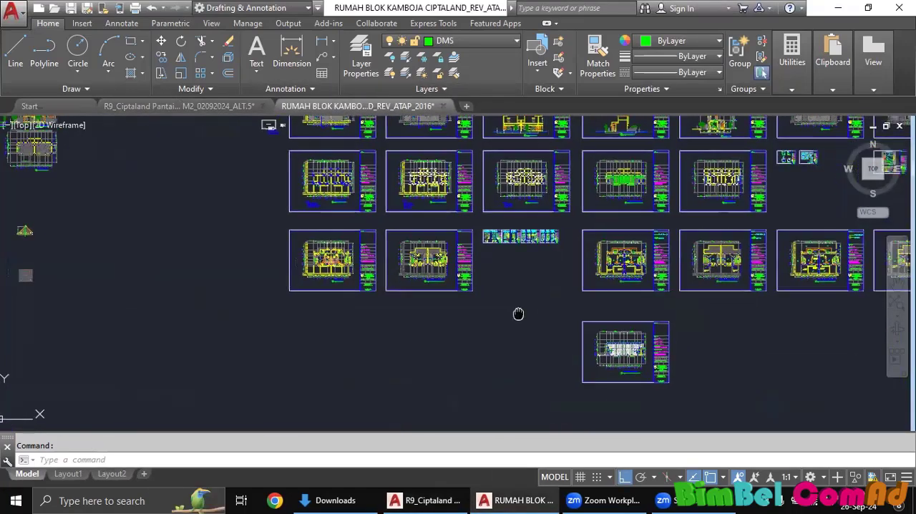
pyautogui.scroll(10, 296, 267)
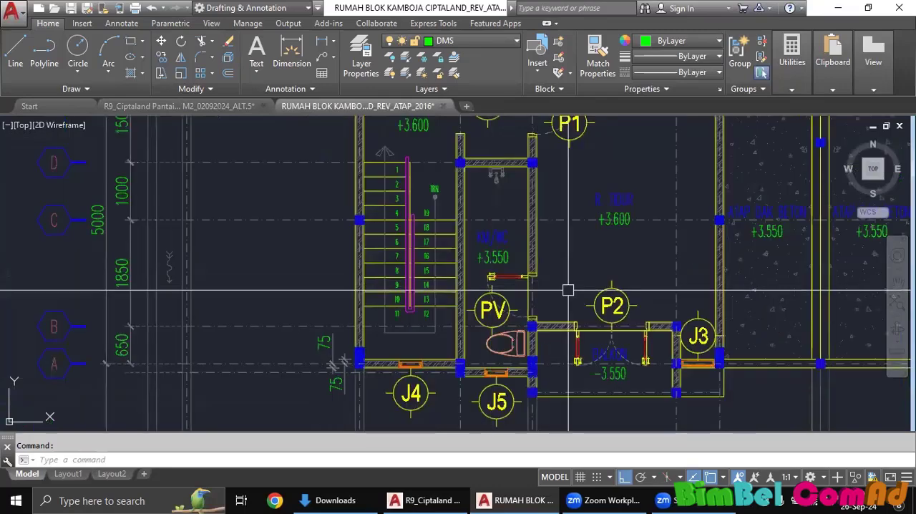
pyautogui.scroll(-4, 621, 299)
pyautogui.moveTo(621, 301); pyautogui.dragTo(194, 270, button='middle')
pyautogui.scroll(-6, 430, 286)
pyautogui.moveTo(465, 293); pyautogui.dragTo(212, 260, button='middle')
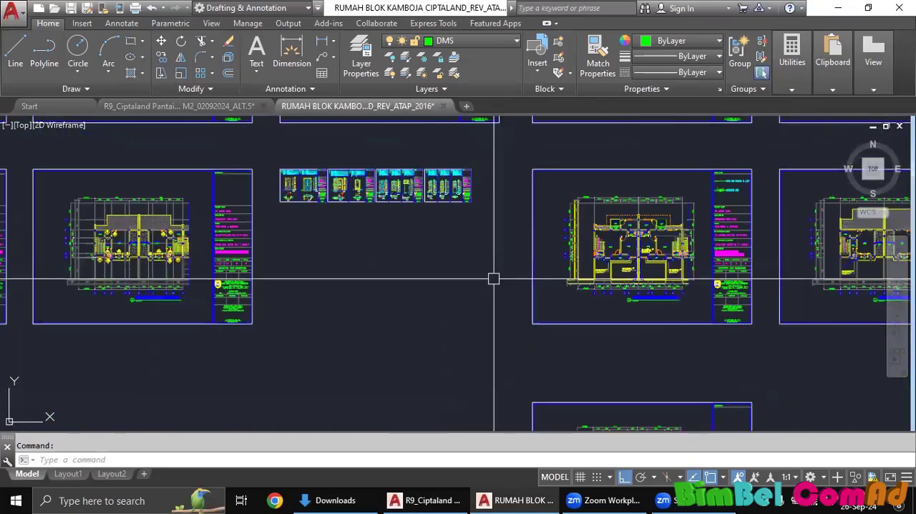
pyautogui.moveTo(812, 282); pyautogui.dragTo(469, 153, button='middle')
pyautogui.moveTo(570, 237); pyautogui.dragTo(431, 308, button='middle')
pyautogui.moveTo(565, 274); pyautogui.dragTo(483, 290, button='middle')
pyautogui.moveTo(800, 249); pyautogui.dragTo(680, 270, button='middle')
pyautogui.moveTo(429, 274); pyautogui.dragTo(229, 302, button='middle')
pyautogui.moveTo(383, 272); pyautogui.dragTo(491, 272, button='middle')
# Select the PIPA AIR TINJA pipe lines running from the closets to the left-hand septic tank to inspect them, and clear the selection.
pyautogui.scroll(6, 491, 272)
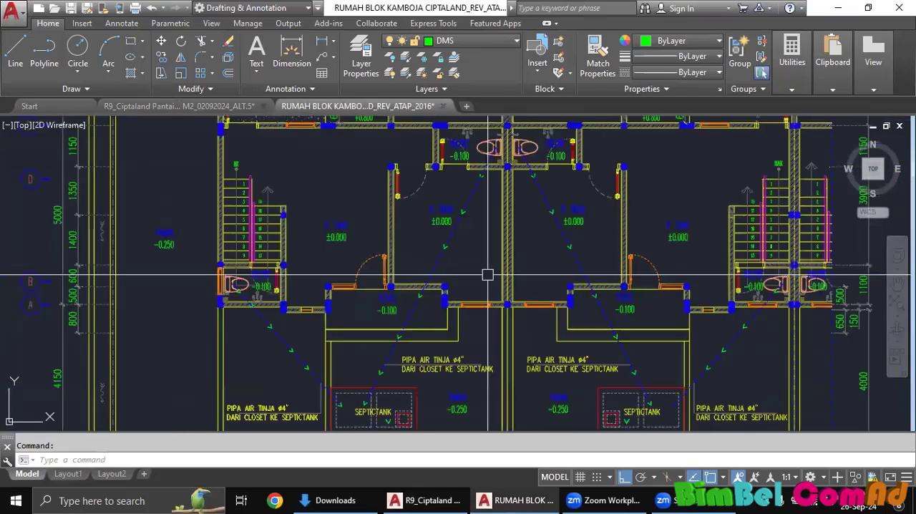
pyautogui.click(439, 262)
pyautogui.click(282, 333)
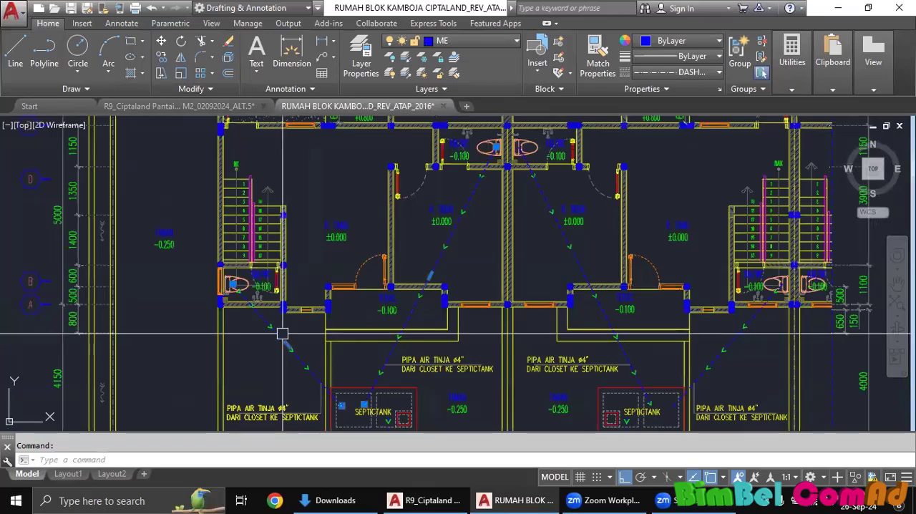
pyautogui.press('Escape')
pyautogui.scroll(-5, 412, 310)
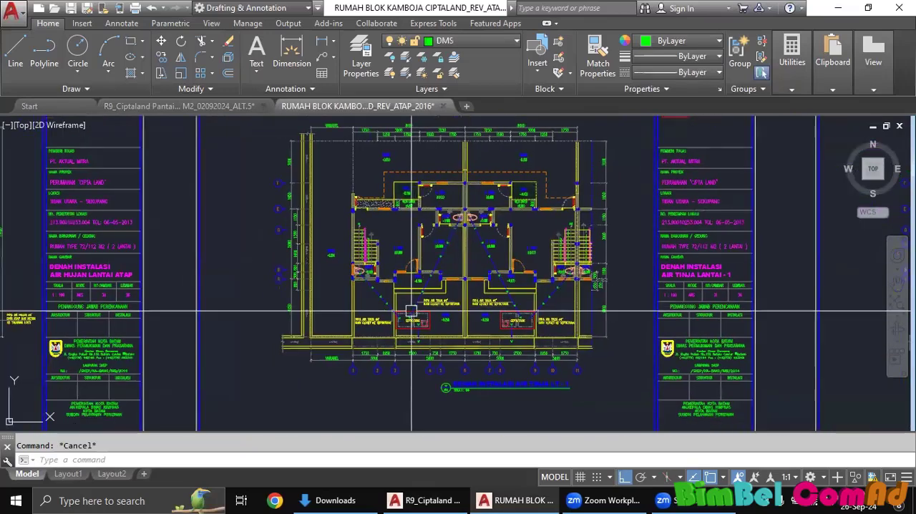
pyautogui.scroll(5, 413, 311)
pyautogui.click(415, 308)
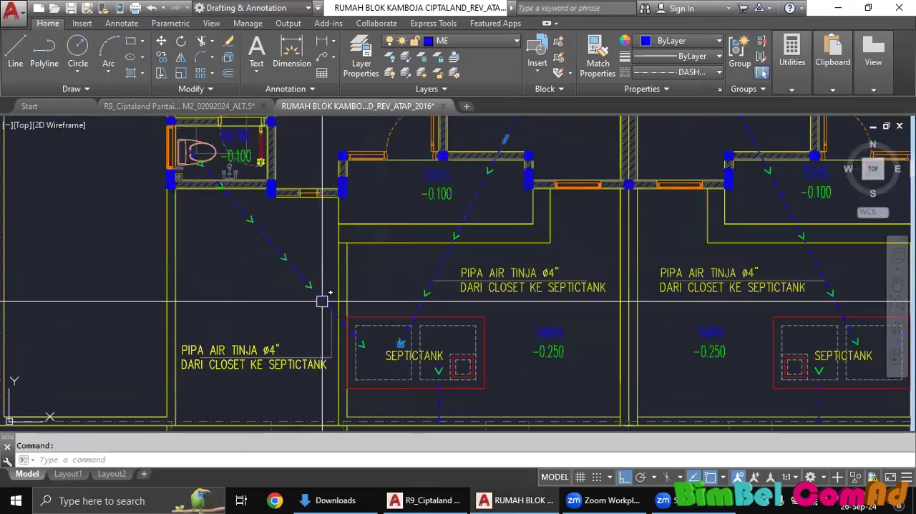
pyautogui.scroll(-4, 401, 301)
pyautogui.press('Escape')
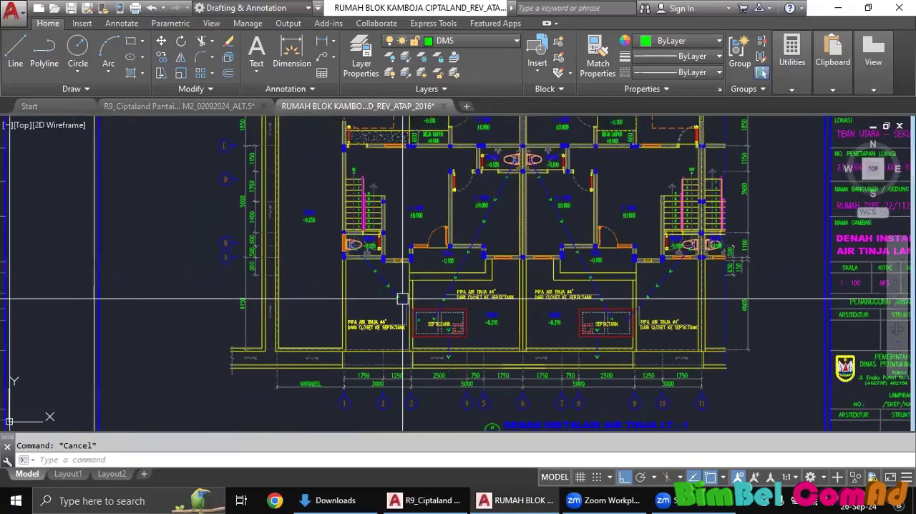
# Switch back to the R9_Ciptaland Pantai site plan drawing and view the road network around the housing blocks.
pyautogui.scroll(-8, 403, 299)
pyautogui.moveTo(505, 275); pyautogui.dragTo(652, 258, button='middle')
pyautogui.scroll(2, 227, 138)
pyautogui.click(193, 109)
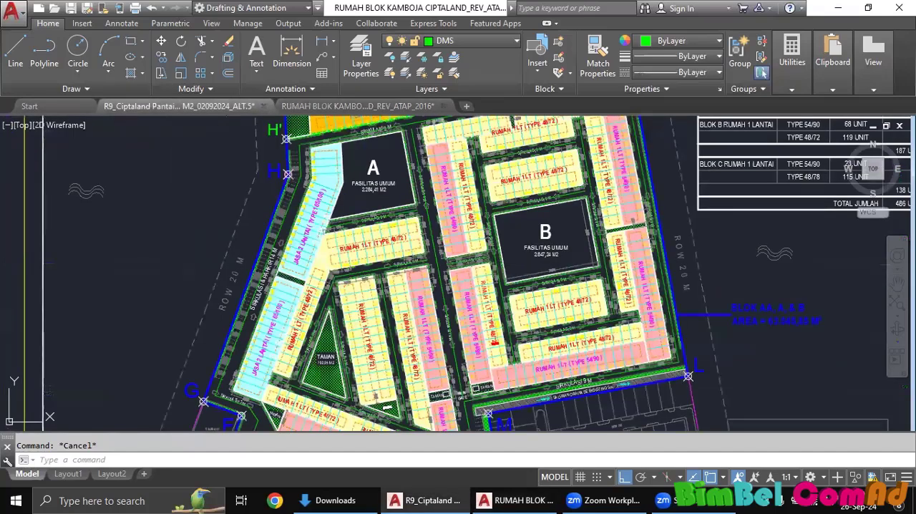
pyautogui.moveTo(480, 281); pyautogui.dragTo(438, 252, button='middle')
pyautogui.scroll(2, 442, 256)
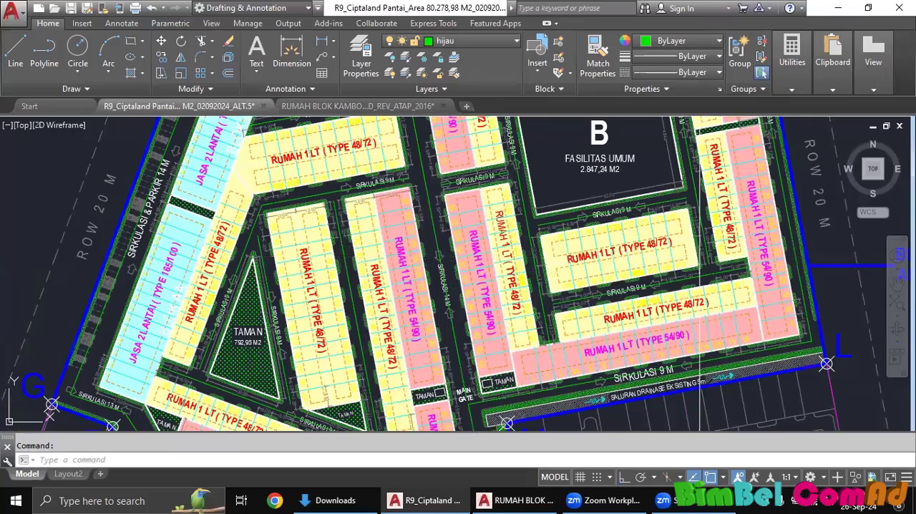
pyautogui.moveTo(452, 209); pyautogui.dragTo(462, 172, button='middle')
# Load the tlen.lsp routine from the Software folder with APPLOAD and close the application-loading dialog.
pyautogui.write('app')
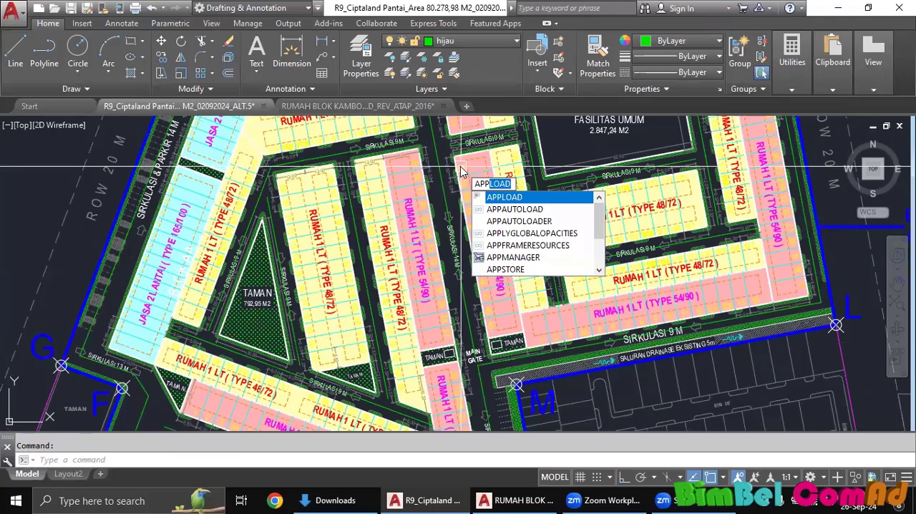
pyautogui.press('Return')
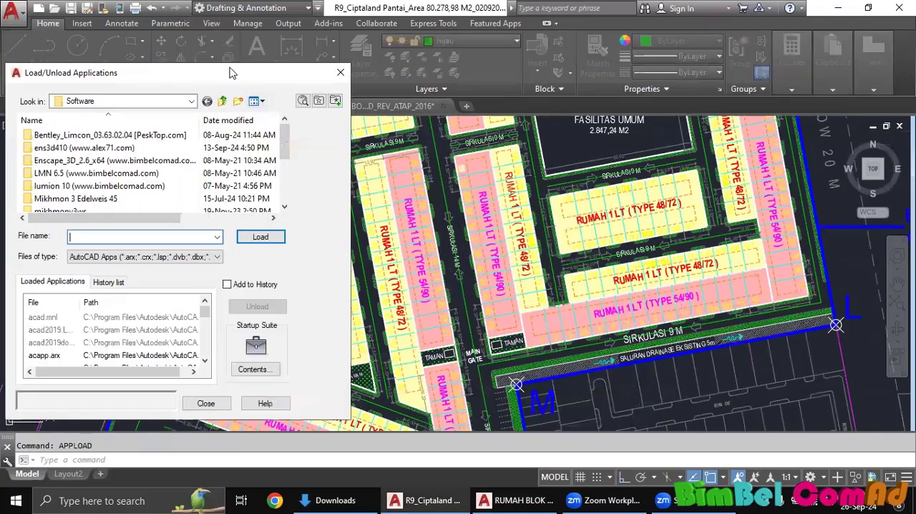
pyautogui.moveTo(230, 72); pyautogui.dragTo(440, 63)
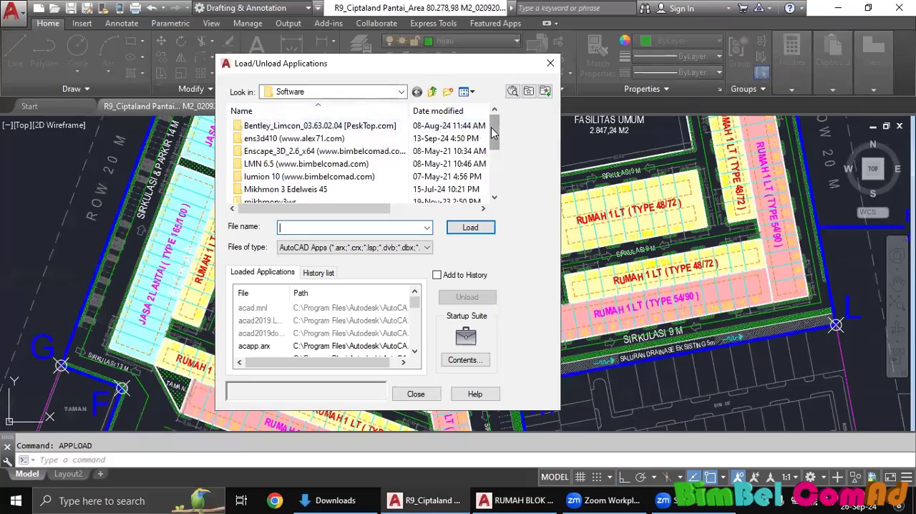
pyautogui.moveTo(490, 128); pyautogui.dragTo(500, 188)
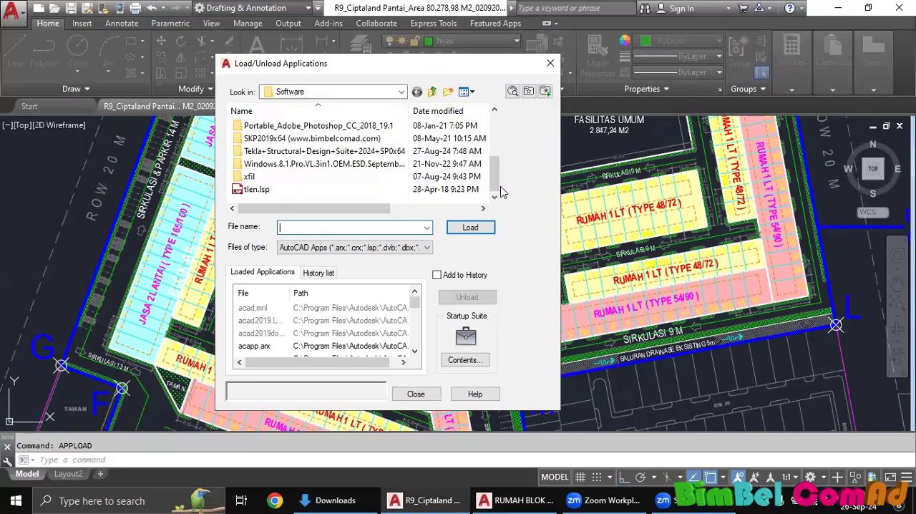
pyautogui.click(264, 193)
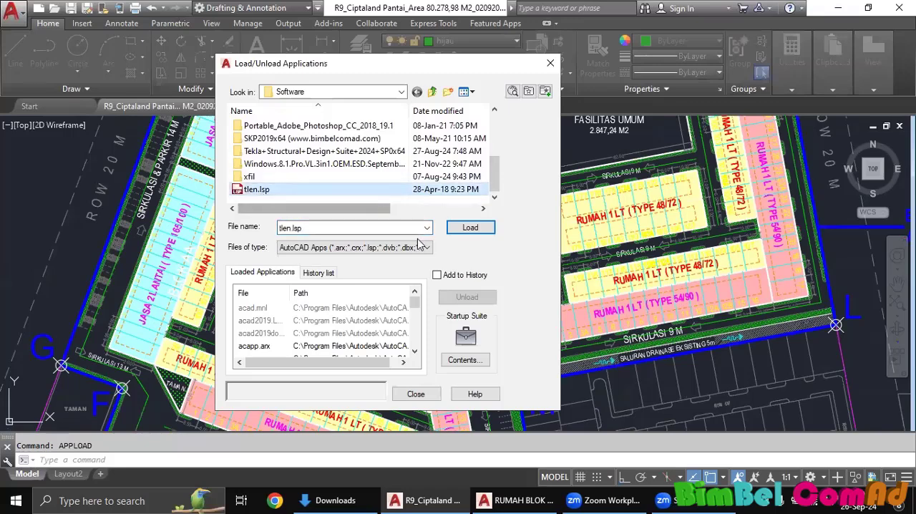
pyautogui.click(469, 231)
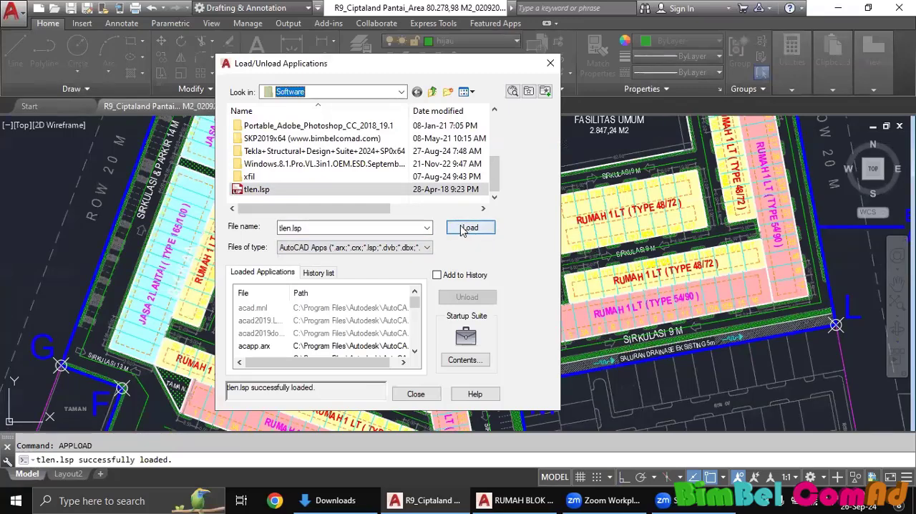
pyautogui.click(463, 231)
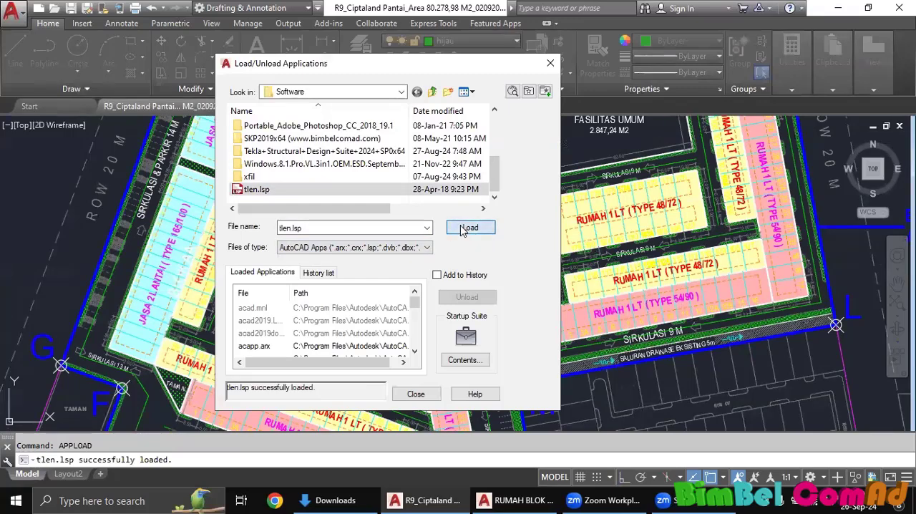
pyautogui.click(403, 394)
# Start the TLEN command and select the perimeter road centerline near point C as the first object to measure.
pyautogui.moveTo(352, 344); pyautogui.dragTo(388, 249, button='middle')
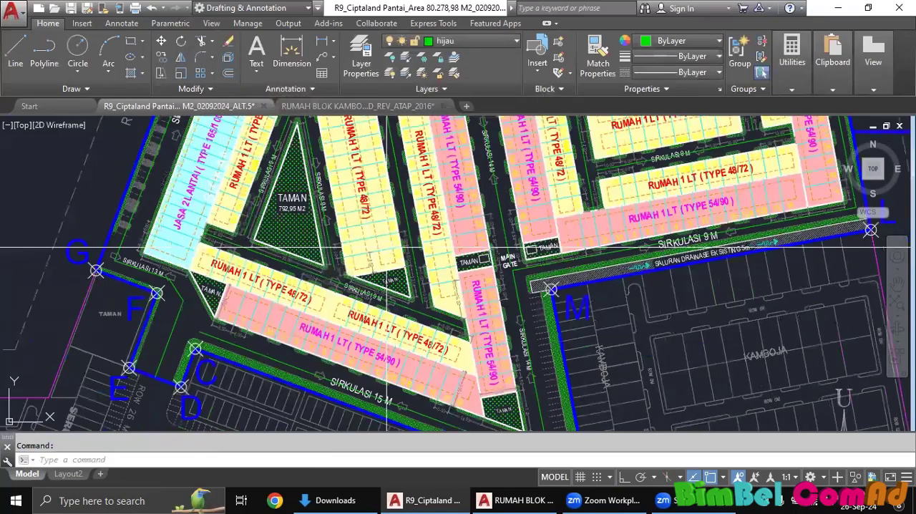
pyautogui.scroll(-2, 429, 309)
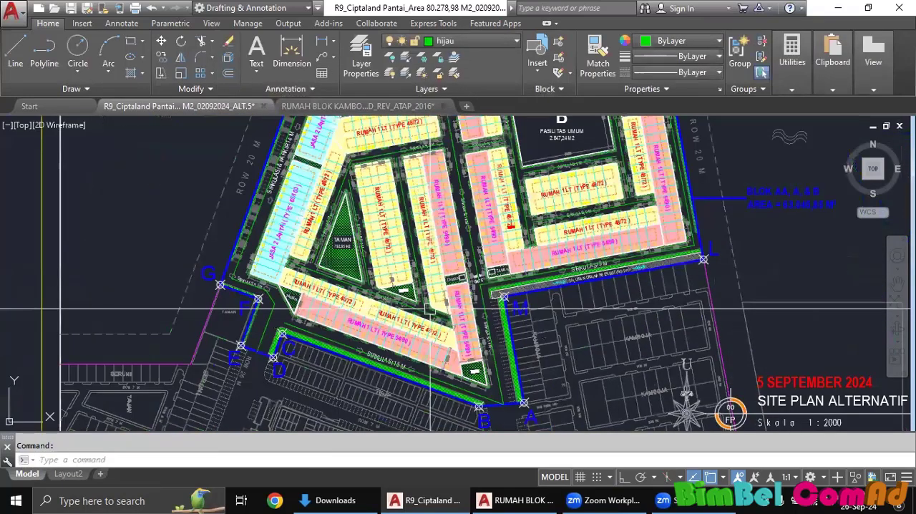
pyautogui.write('tle')
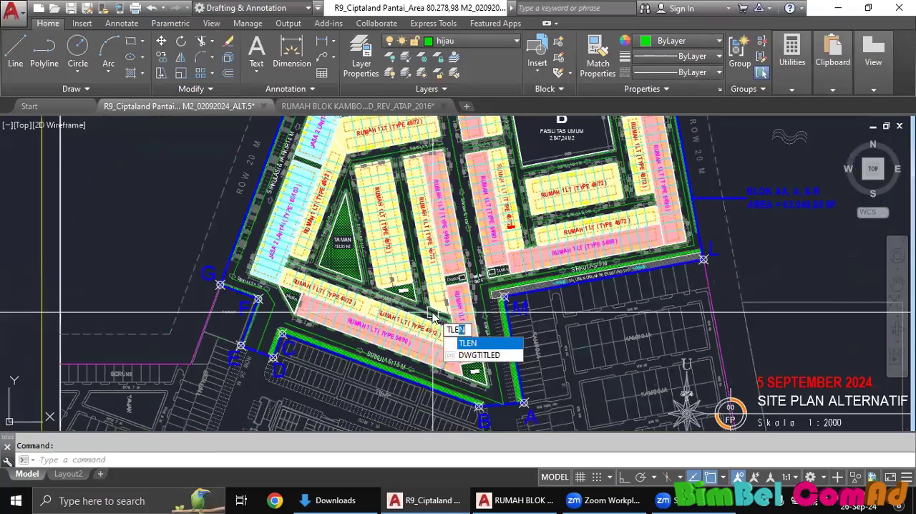
pyautogui.click(476, 344)
pyautogui.scroll(-2, 362, 366)
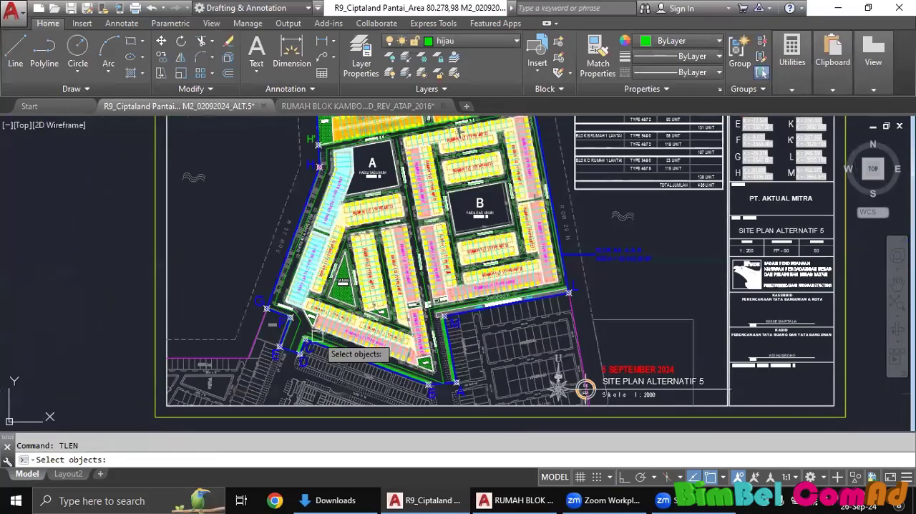
pyautogui.scroll(5, 316, 337)
pyautogui.click(299, 325)
pyautogui.scroll(-3, 299, 325)
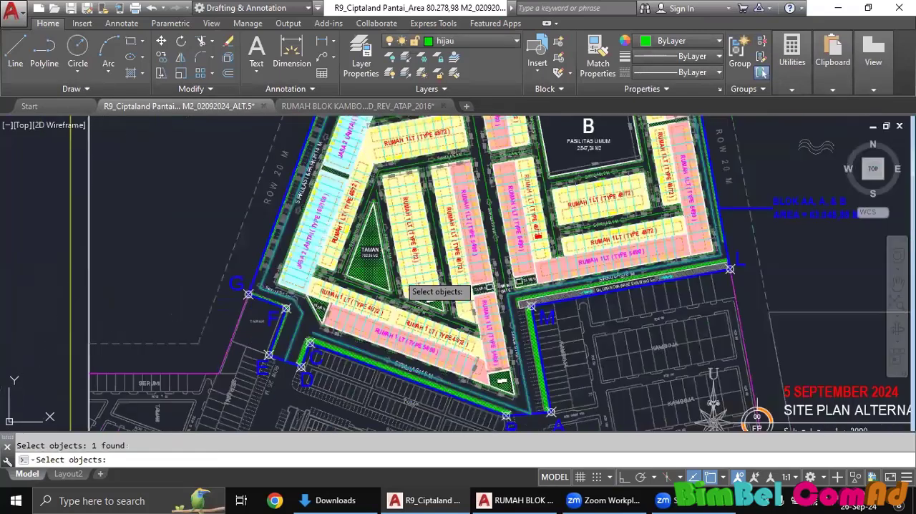
# Add the SIRKULASI 9 M centerline below the triangular TAMAN and the centerlines on both sides of the neighbouring 48/72 block to the selection.
pyautogui.scroll(5, 401, 266)
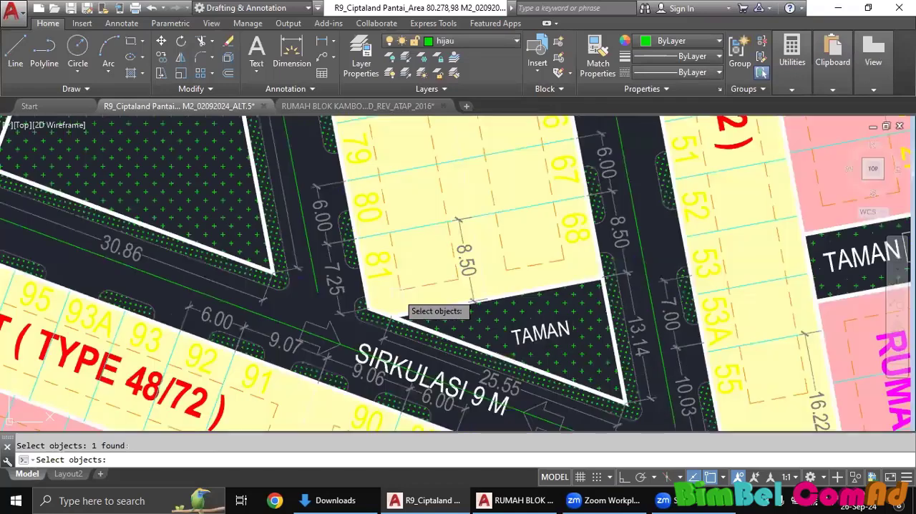
pyautogui.click(294, 285)
pyautogui.click(297, 199)
pyautogui.scroll(-2, 305, 207)
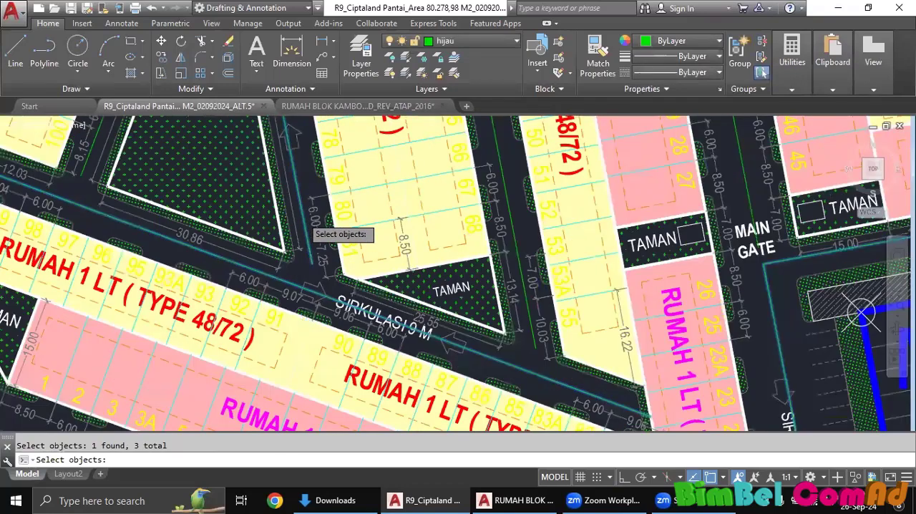
pyautogui.scroll(-3, 313, 234)
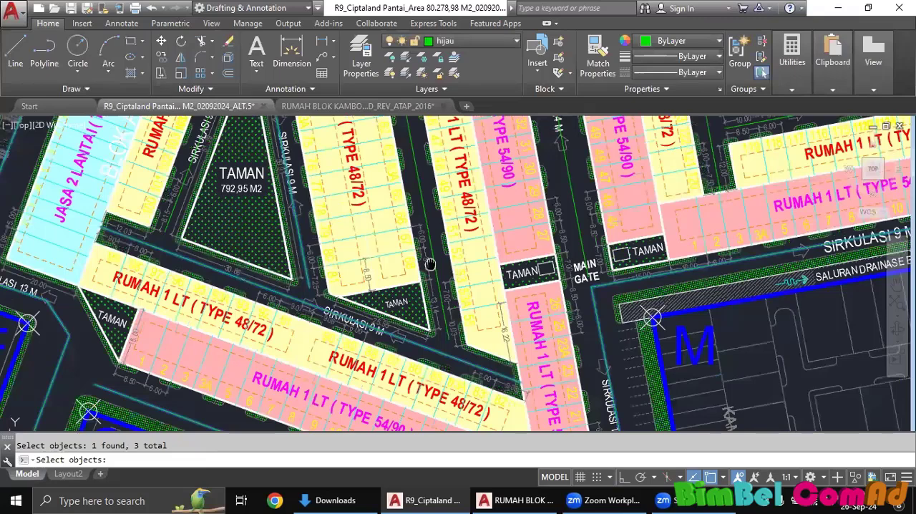
pyautogui.click(416, 290)
# Add the SIRKULASI 14 M main road centerline and the SIRKULASI 9 M centerlines above the housing blocks and along the triangular TAMAN's left side.
pyautogui.scroll(-5, 416, 290)
pyautogui.moveTo(416, 290); pyautogui.dragTo(474, 224, button='middle')
pyautogui.scroll(5, 481, 184)
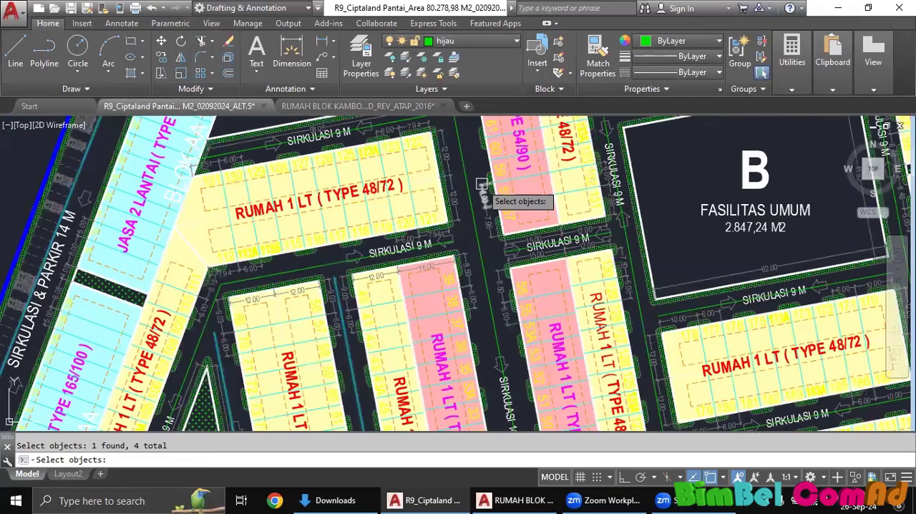
pyautogui.click(469, 188)
pyautogui.click(292, 271)
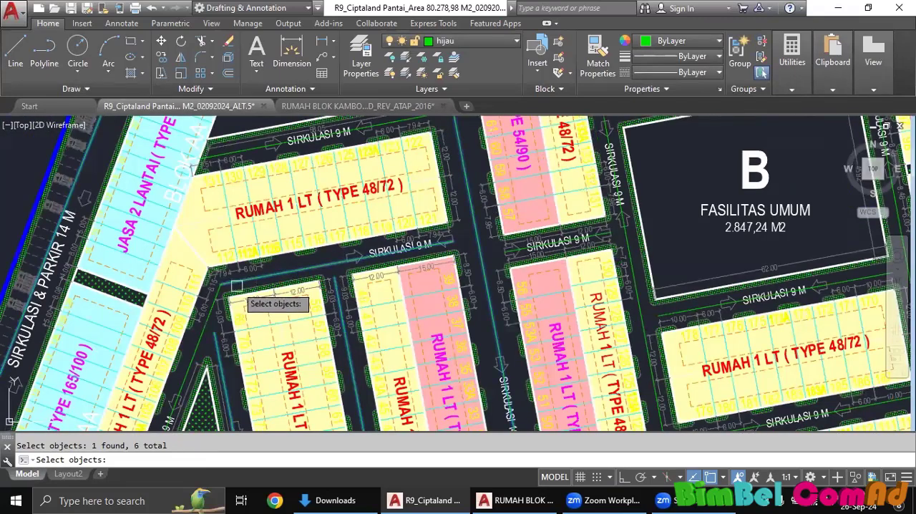
pyautogui.scroll(2, 197, 319)
pyautogui.click(207, 329)
pyautogui.scroll(-2, 221, 327)
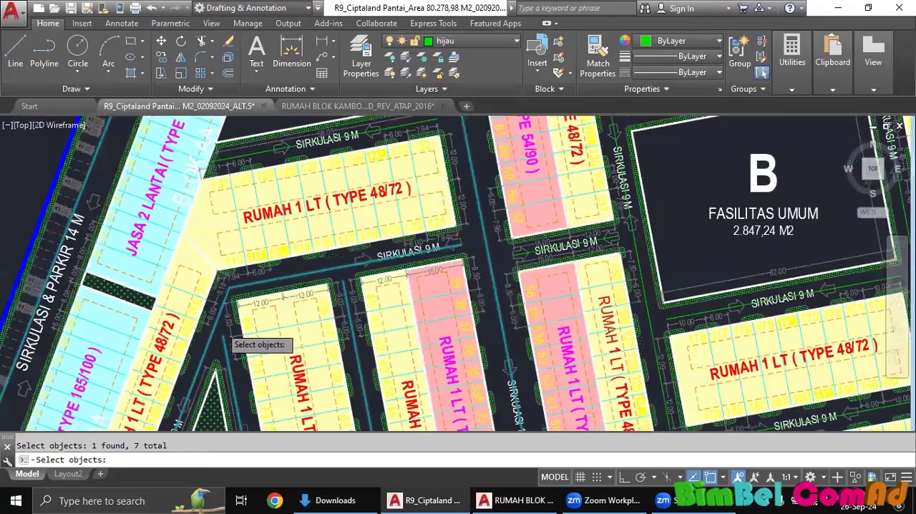
# Add the centerlines below FASILITAS UMUM A, along the left side of FASILITAS UMUM B, and above the house row with plots 152 to 160.
pyautogui.scroll(-2, 228, 339)
pyautogui.scroll(5, 361, 184)
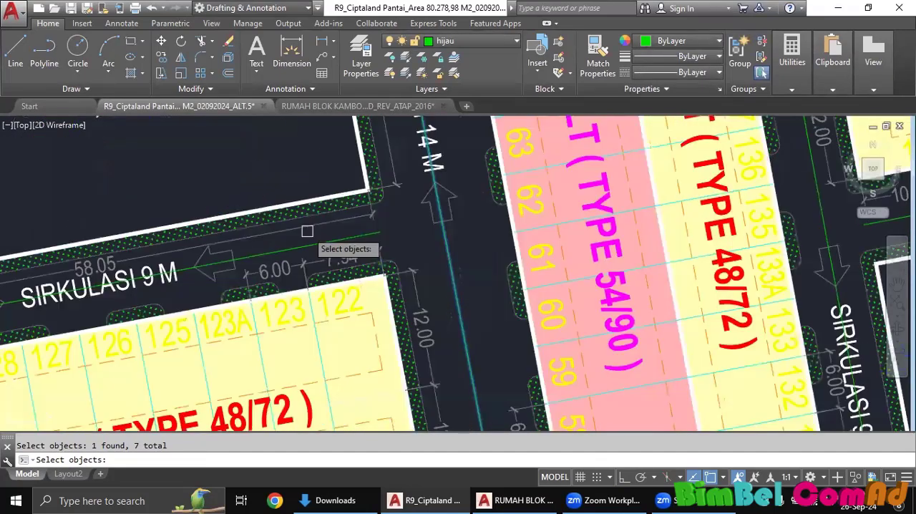
pyautogui.click(308, 239)
pyautogui.scroll(-2, 359, 239)
pyautogui.scroll(-5, 358, 238)
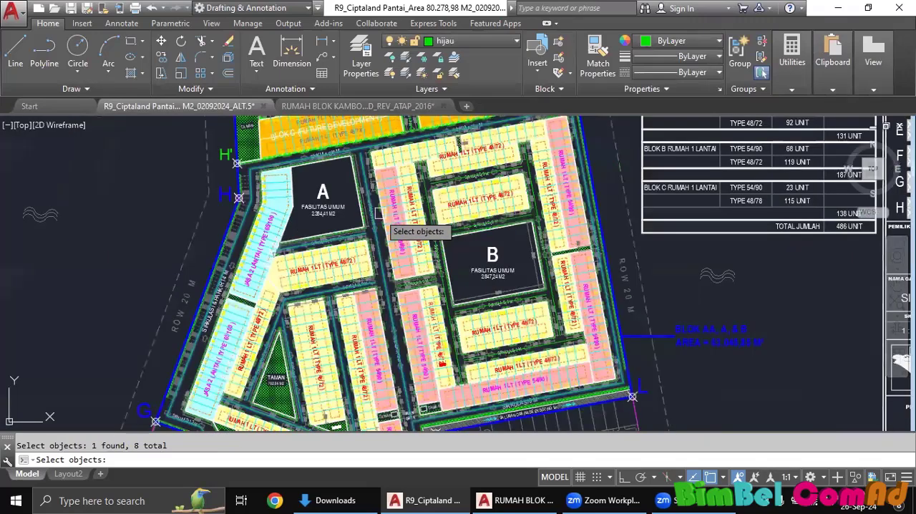
pyautogui.scroll(6, 435, 190)
pyautogui.click(390, 183)
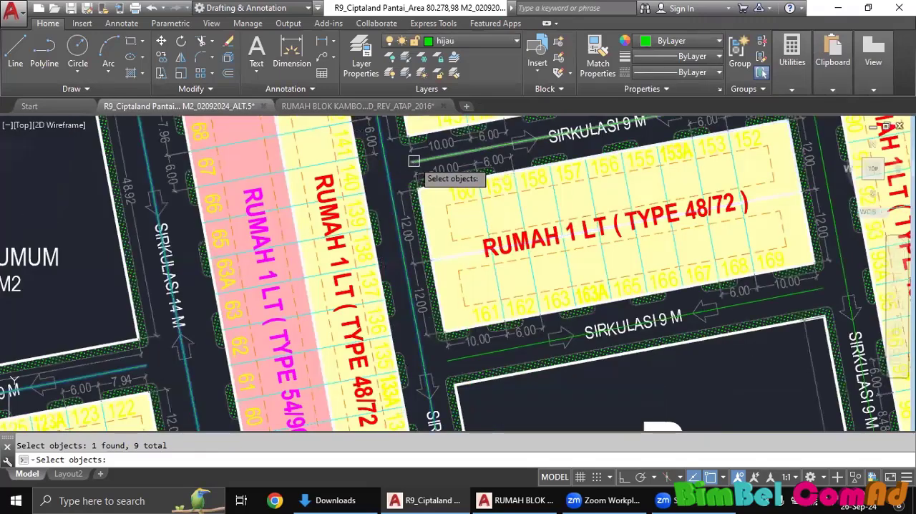
pyautogui.click(414, 161)
pyautogui.scroll(-2, 418, 175)
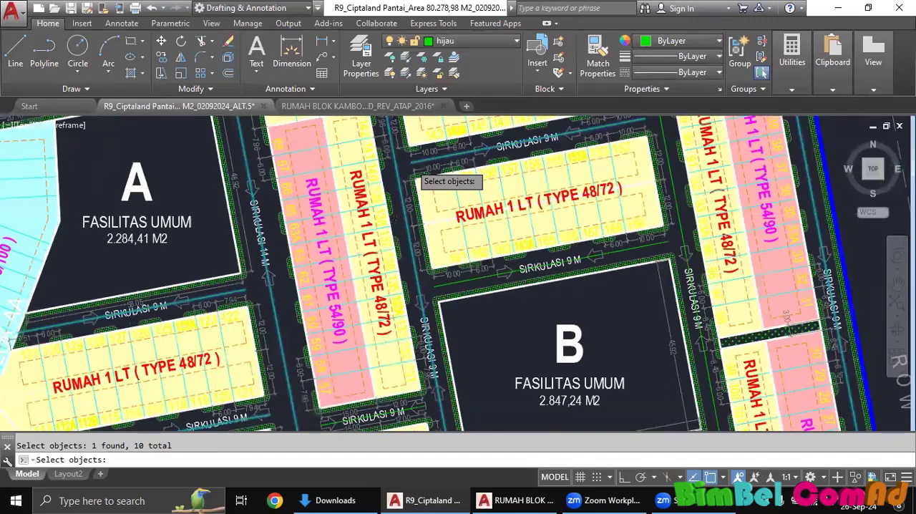
# Add the SIRKULASI 9 M centerlines directly above and below FASILITAS UMUM B to the TLEN selection.
pyautogui.scroll(4, 484, 384)
pyautogui.click(484, 385)
pyautogui.scroll(-5, 485, 384)
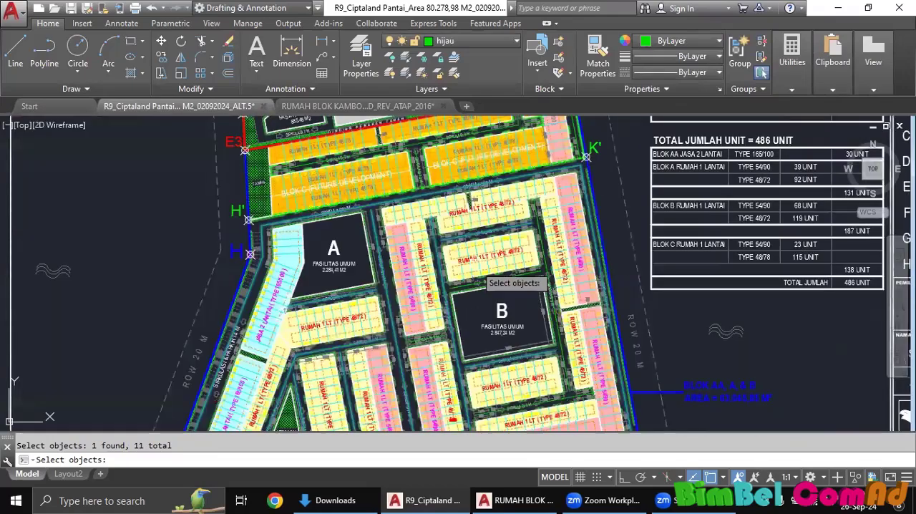
pyautogui.scroll(4, 477, 282)
pyautogui.click(465, 318)
pyautogui.scroll(-5, 528, 333)
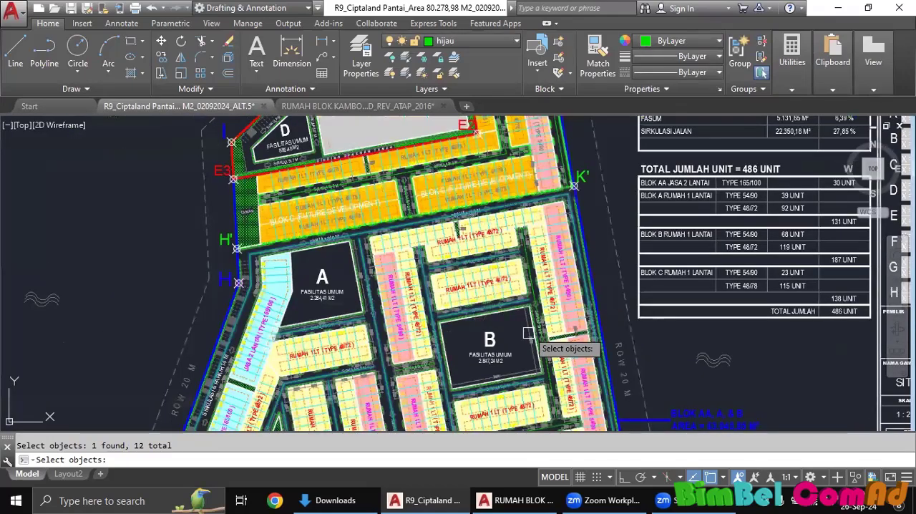
# Add the centerline along the right side of FASILITAS UMUM B and the SIRKULASI 9 M centerline between the two 48/72 rows below it.
pyautogui.scroll(4, 529, 333)
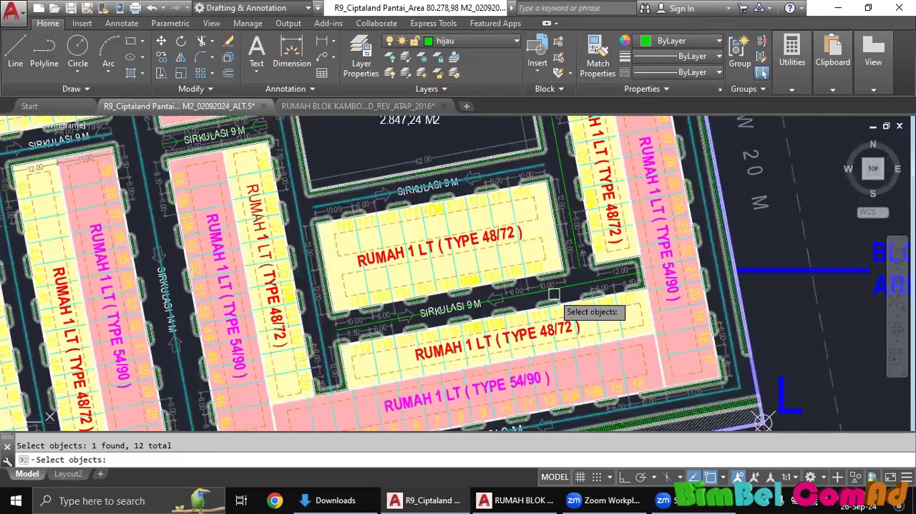
pyautogui.click(576, 202)
pyautogui.click(560, 154)
pyautogui.scroll(-2, 560, 165)
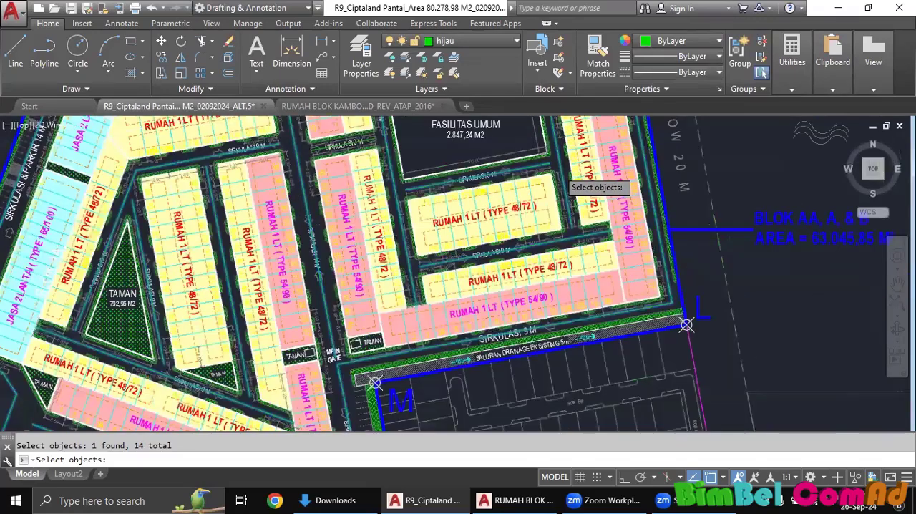
# Add the SIRKULASI 8 M centerline near point E2 in Blok C and the adjoining road centerline running upward beside plots 122 and 123.
pyautogui.scroll(-2, 557, 168)
pyautogui.moveTo(557, 168); pyautogui.dragTo(543, 339, button='middle')
pyautogui.moveTo(518, 206)
pyautogui.mouseDown(button='middle')
pyautogui.moveTo(534, 276)
pyautogui.moveTo(510, 225)
pyautogui.moveTo(535, 274)
pyautogui.mouseUp(button='middle')
pyautogui.scroll(4, 534, 274)
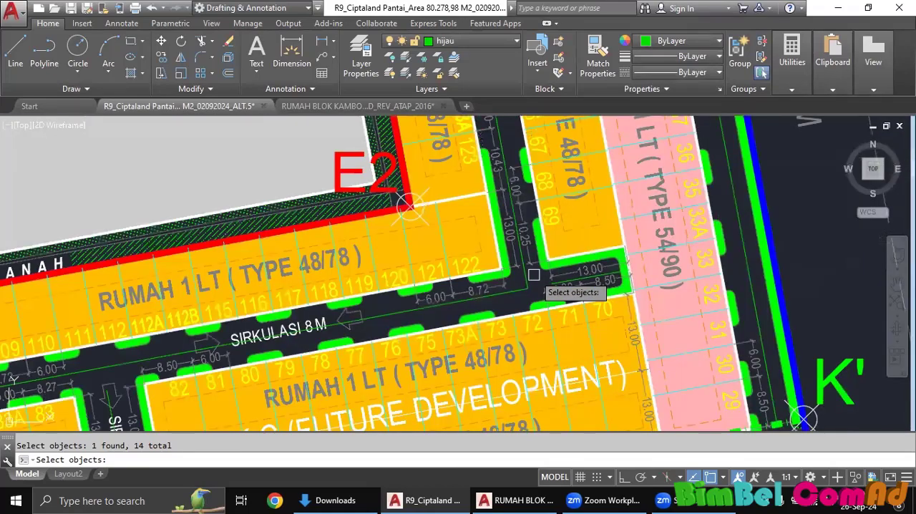
pyautogui.scroll(1, 534, 274)
pyautogui.scroll(-5, 525, 290)
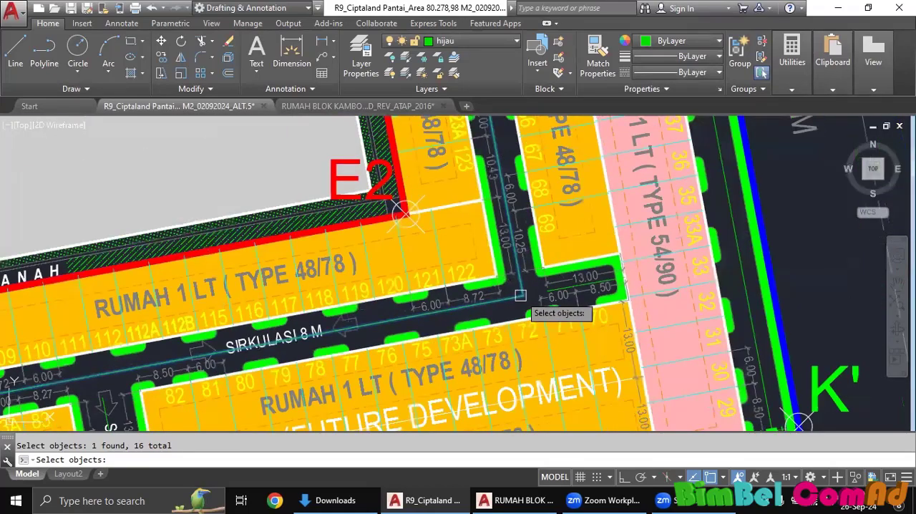
# Add the short road centerline between plots 69 and 70 and the SIRKULASI 12 M centerline dividing Blok C to the TLEN selection.
pyautogui.moveTo(518, 250)
pyautogui.mouseDown(button='middle')
pyautogui.moveTo(503, 363)
pyautogui.moveTo(492, 261)
pyautogui.mouseUp(button='middle')
pyautogui.scroll(7, 503, 291)
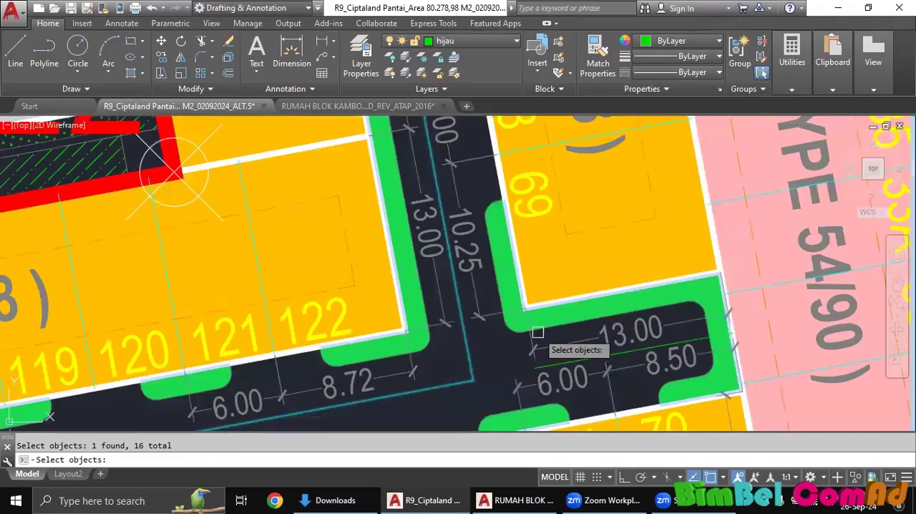
pyautogui.click(579, 358)
pyautogui.scroll(-7, 552, 351)
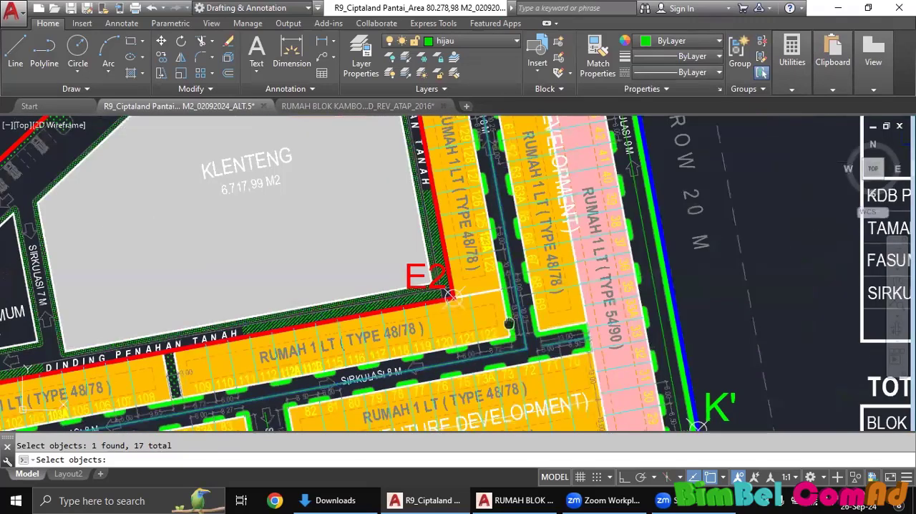
pyautogui.moveTo(509, 324); pyautogui.dragTo(645, 237, button='middle')
pyautogui.moveTo(307, 335); pyautogui.dragTo(390, 301, button='middle')
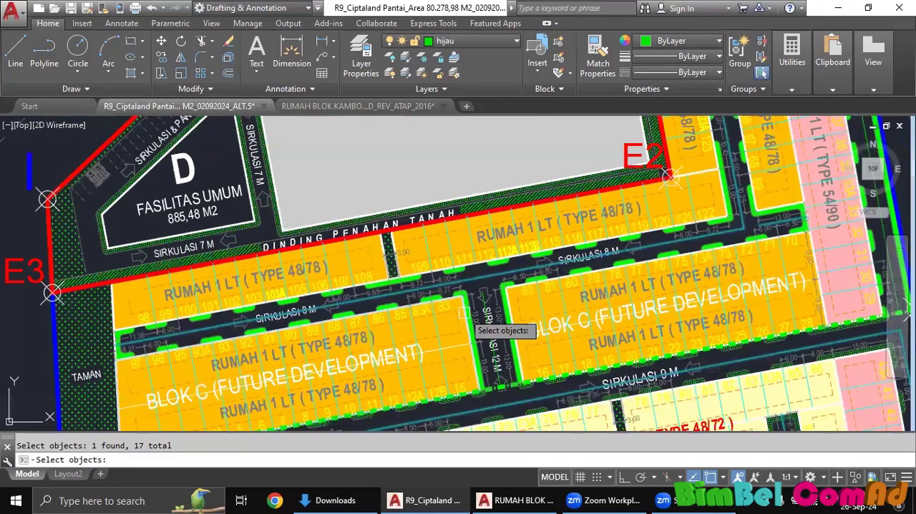
pyautogui.scroll(5, 465, 313)
pyautogui.click(488, 315)
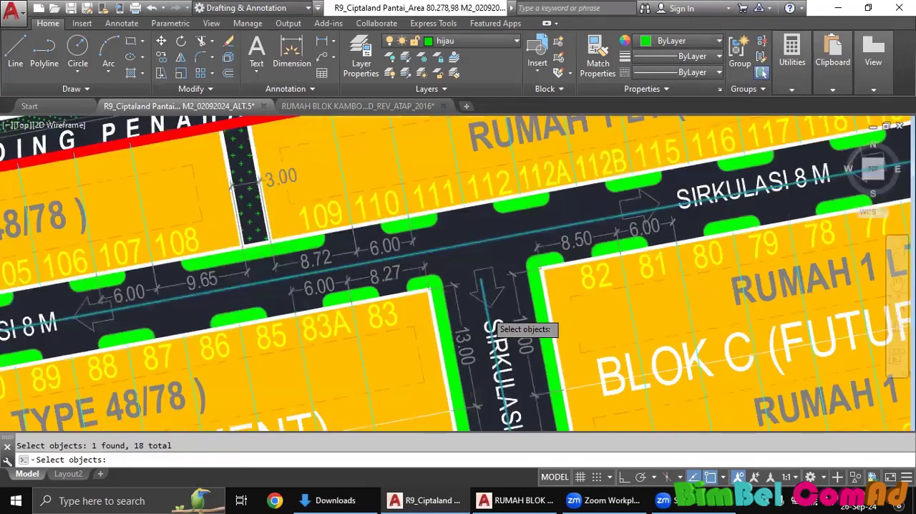
# Check the site plan from Blok C down to boundary points A and B for road centerlines missing from the selection.
pyautogui.scroll(-8, 553, 269)
pyautogui.moveTo(648, 219)
pyautogui.mouseDown(button='middle')
pyautogui.moveTo(563, 358)
pyautogui.moveTo(588, 208)
pyautogui.mouseUp(button='middle')
pyautogui.moveTo(449, 305); pyautogui.dragTo(464, 241, button='middle')
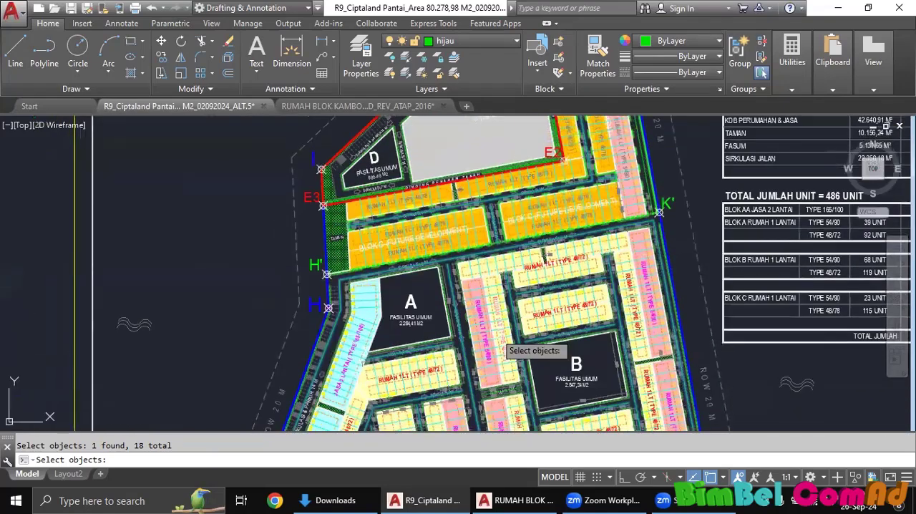
pyautogui.moveTo(497, 325); pyautogui.dragTo(516, 237, button='middle')
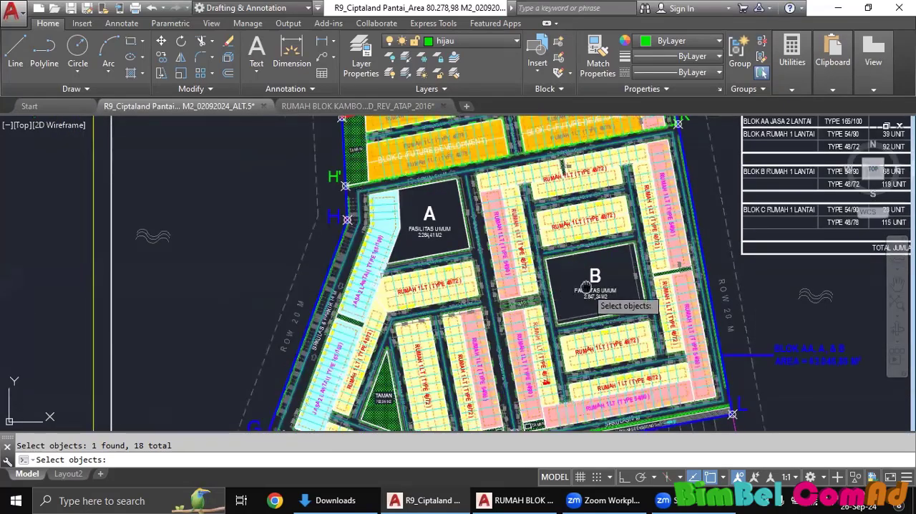
pyautogui.moveTo(588, 285); pyautogui.dragTo(568, 220, button='middle')
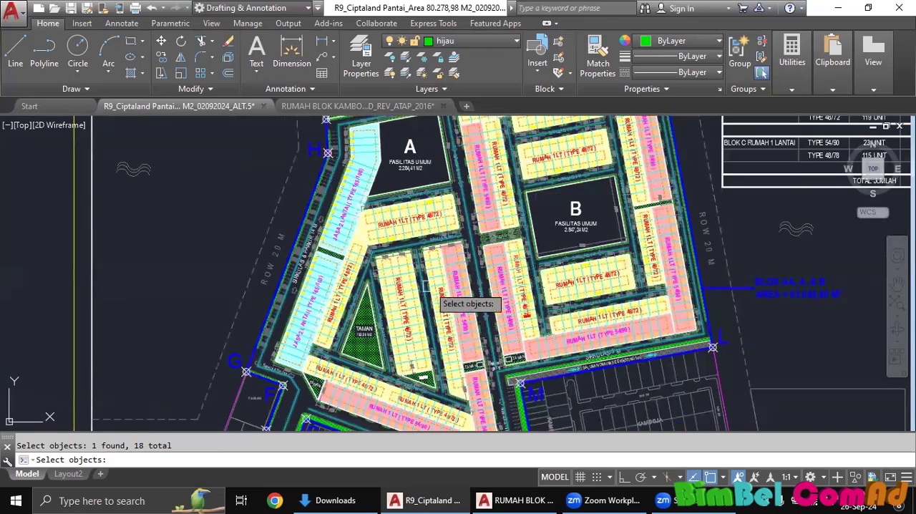
pyautogui.moveTo(487, 327)
pyautogui.mouseDown(button='middle')
pyautogui.moveTo(501, 307)
pyautogui.moveTo(509, 204)
pyautogui.mouseUp(button='middle')
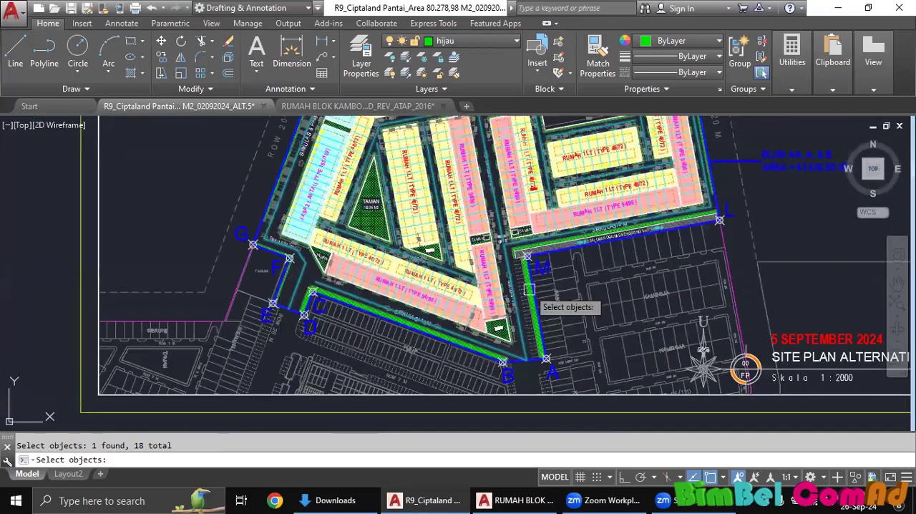
pyautogui.moveTo(506, 301); pyautogui.dragTo(478, 350, button='middle')
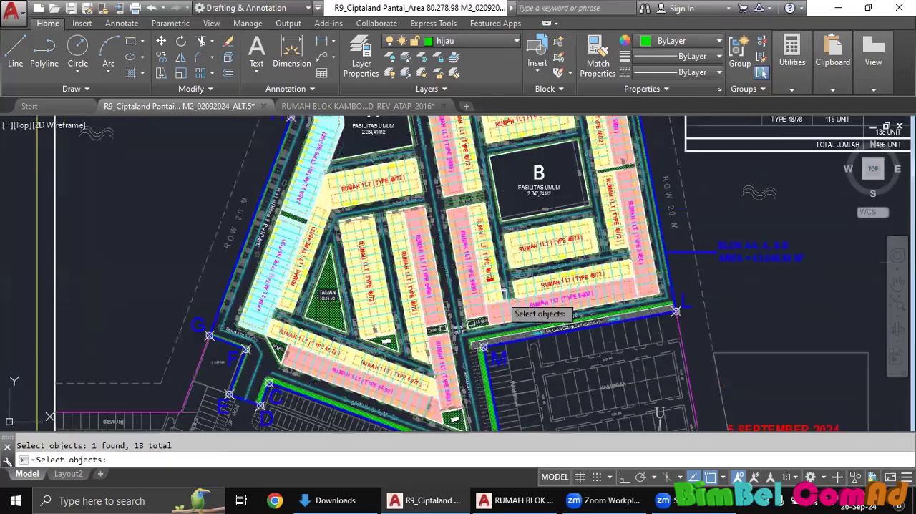
pyautogui.moveTo(467, 249); pyautogui.dragTo(460, 364, button='middle')
pyautogui.moveTo(473, 270); pyautogui.dragTo(472, 335, button='middle')
# Add the SIRKULASI 9 M centerline running beside ROW 20 M along Blok C's pink 54/90 house row to the selection.
pyautogui.moveTo(601, 178); pyautogui.dragTo(542, 329, button='middle')
pyautogui.scroll(6, 532, 275)
pyautogui.click(532, 275)
pyautogui.scroll(-6, 533, 279)
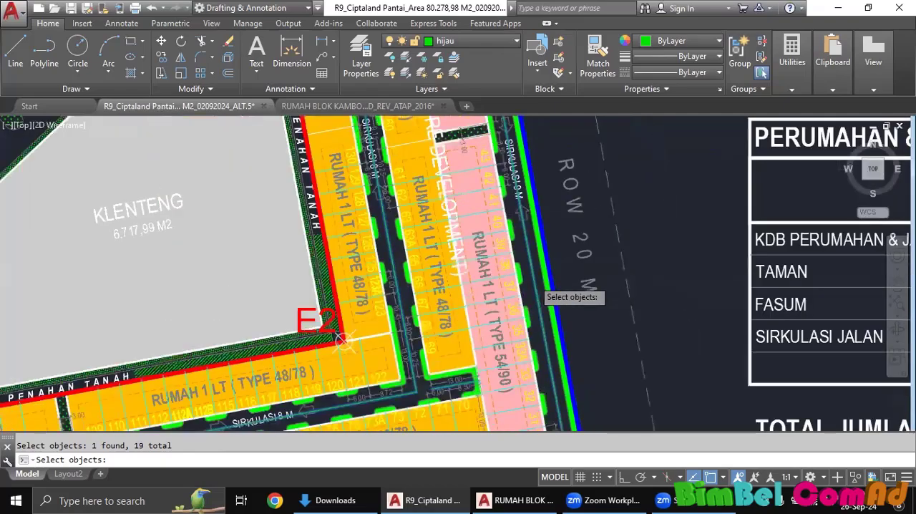
# Complete the TLEN selection to get the road centerlines' total length, and dismiss the result message after reading it.
pyautogui.moveTo(476, 324); pyautogui.dragTo(528, 245, button='middle')
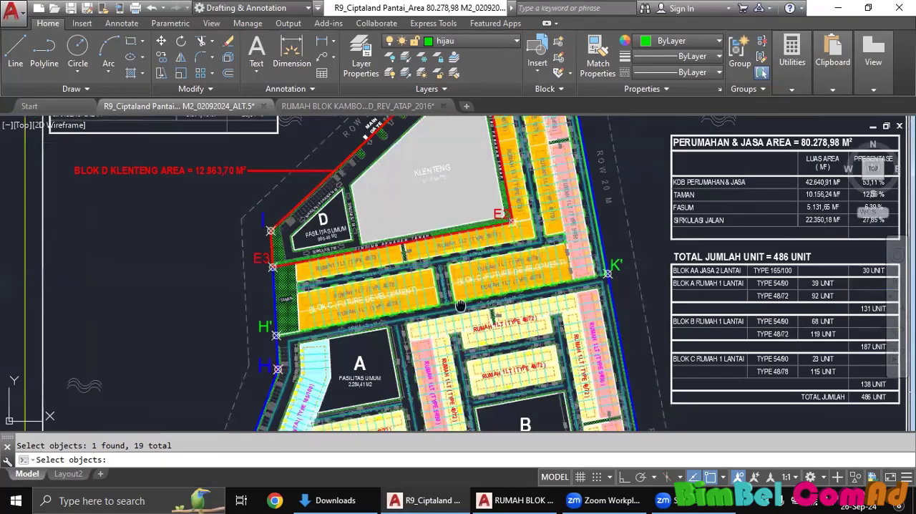
pyautogui.moveTo(431, 321)
pyautogui.mouseDown(button='middle')
pyautogui.moveTo(443, 247)
pyautogui.moveTo(393, 258)
pyautogui.mouseUp(button='middle')
pyautogui.scroll(2, 445, 248)
pyautogui.press('Return')
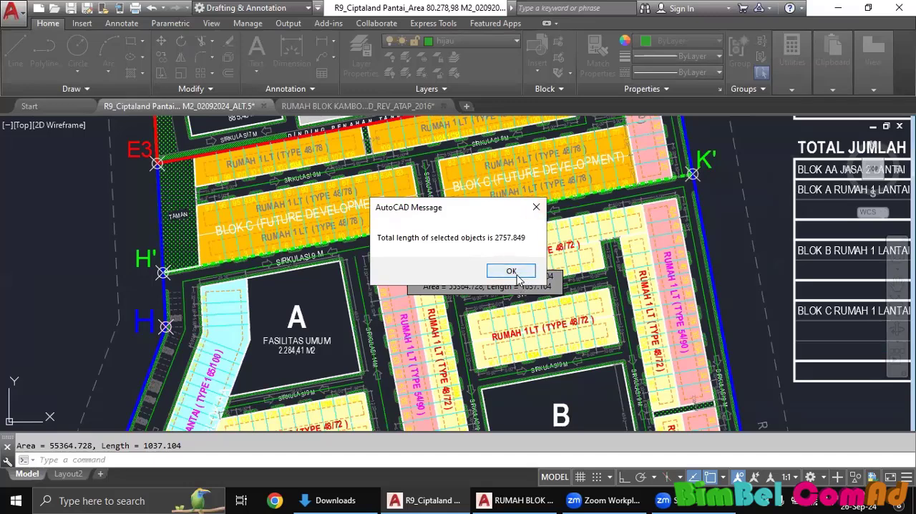
pyautogui.moveTo(501, 214); pyautogui.dragTo(548, 167)
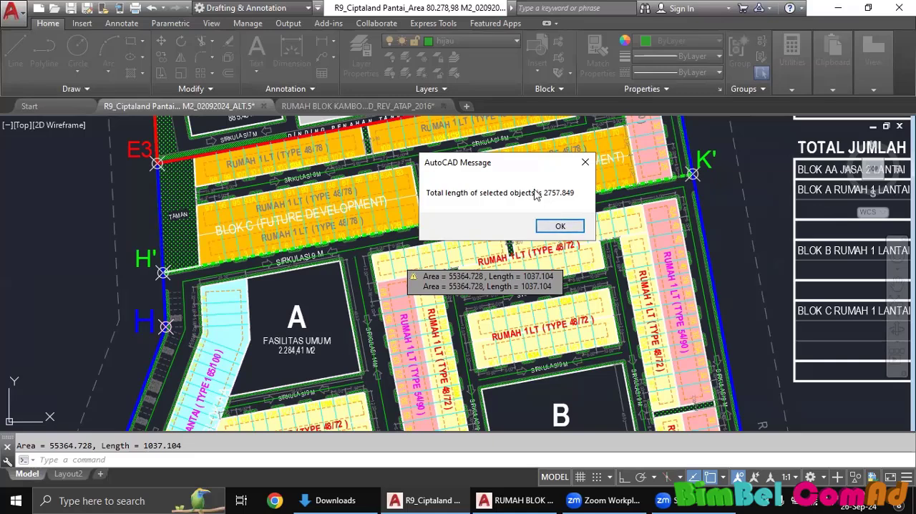
pyautogui.moveTo(522, 167); pyautogui.dragTo(650, 172)
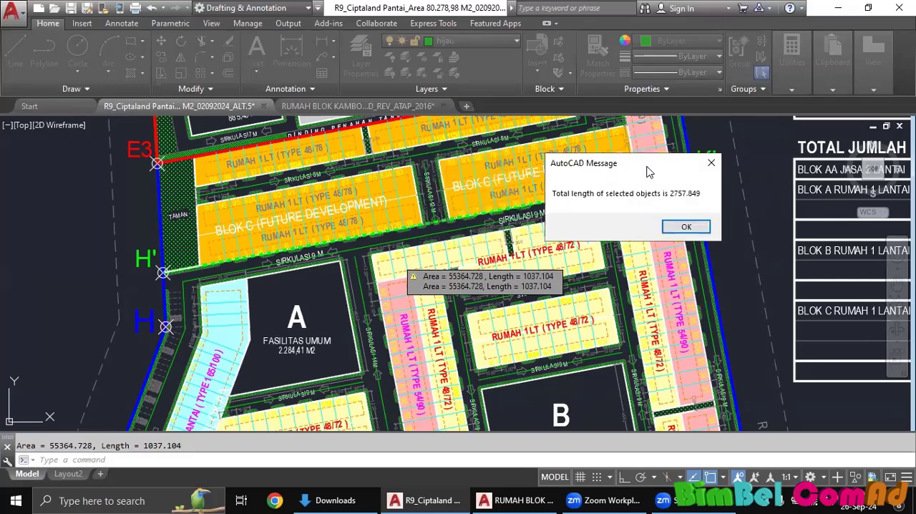
pyautogui.click(686, 228)
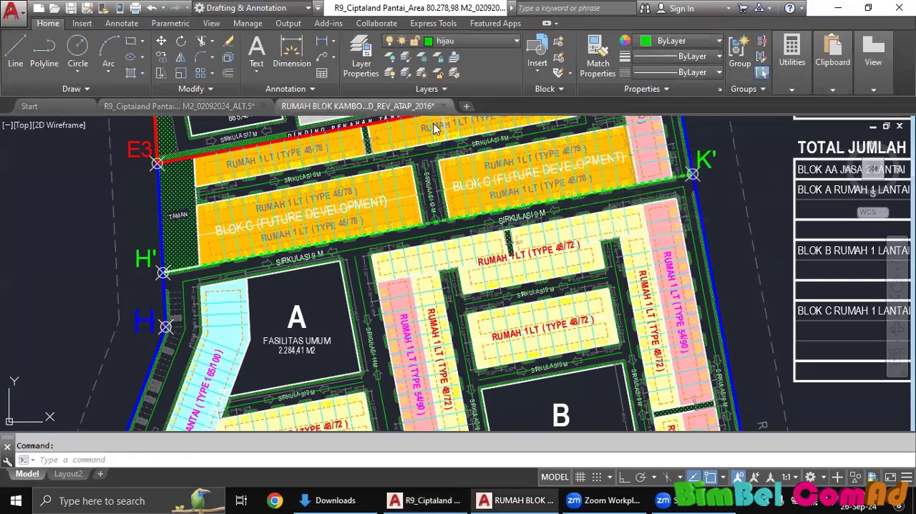
# Switch to the RUMAH BLOK KAMBOJA drawing and bring up its beam plan with the 110x200 to 110x350 beams.
pyautogui.scroll(-2, 647, 304)
pyautogui.scroll(2, 443, 308)
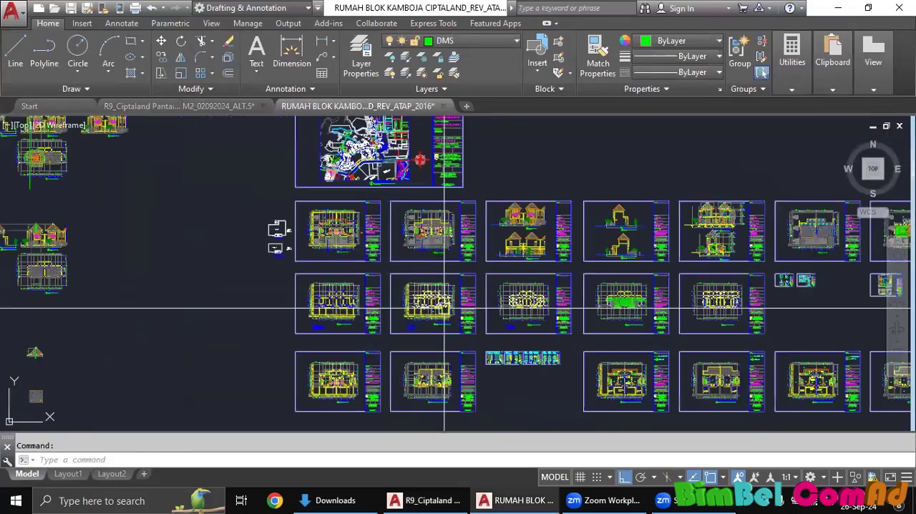
pyautogui.scroll(8, 444, 308)
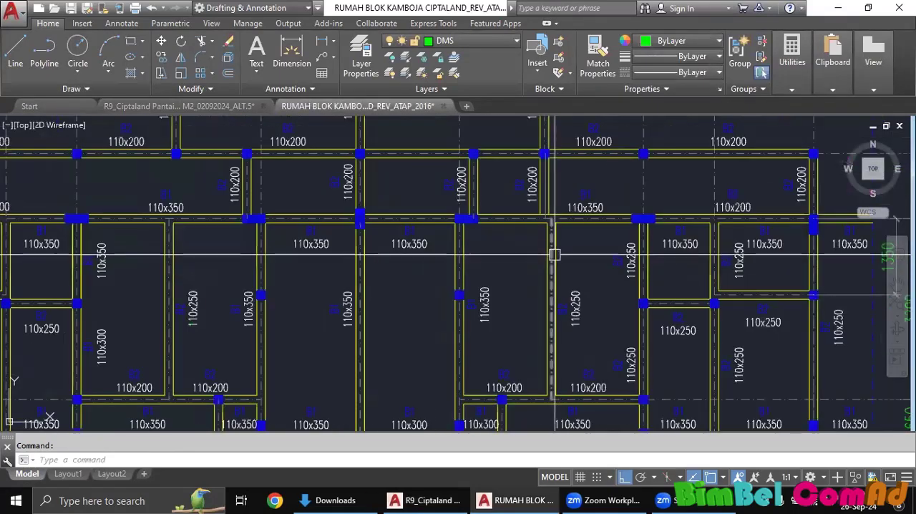
pyautogui.moveTo(555, 254); pyautogui.dragTo(611, 313, button='middle')
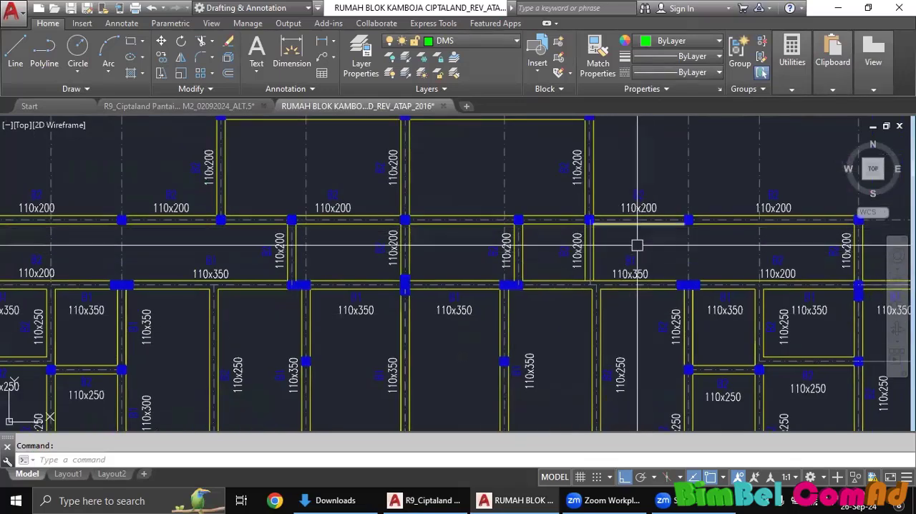
pyautogui.scroll(-4, 637, 246)
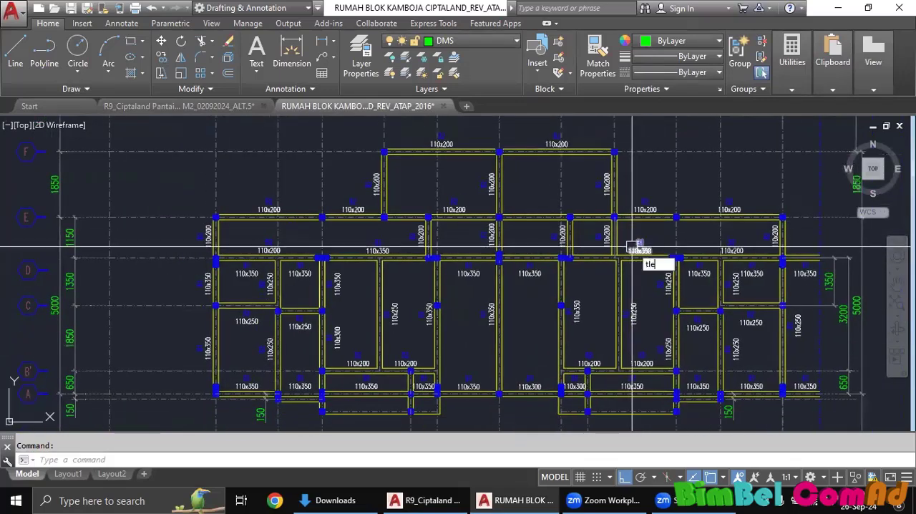
# Check whether the TLEN command is available in the beam plan drawing, without running it.
pyautogui.write('n')
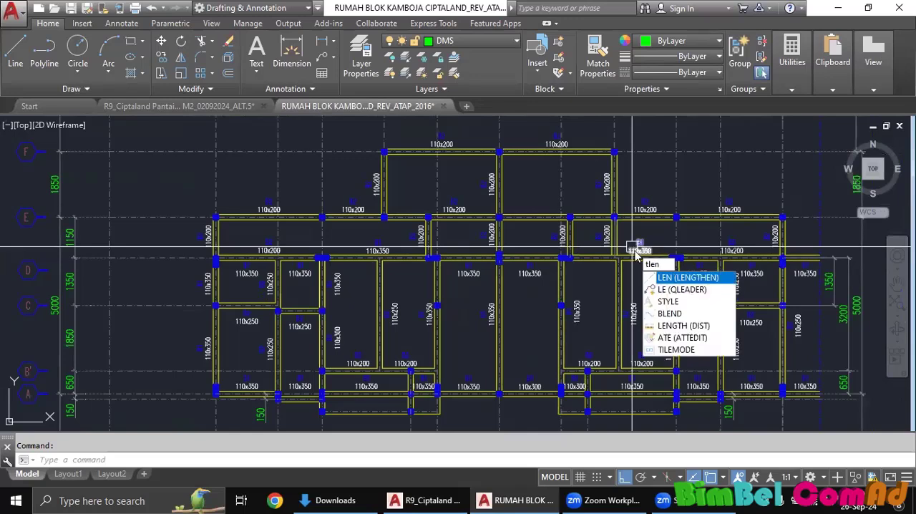
pyautogui.press('Escape')
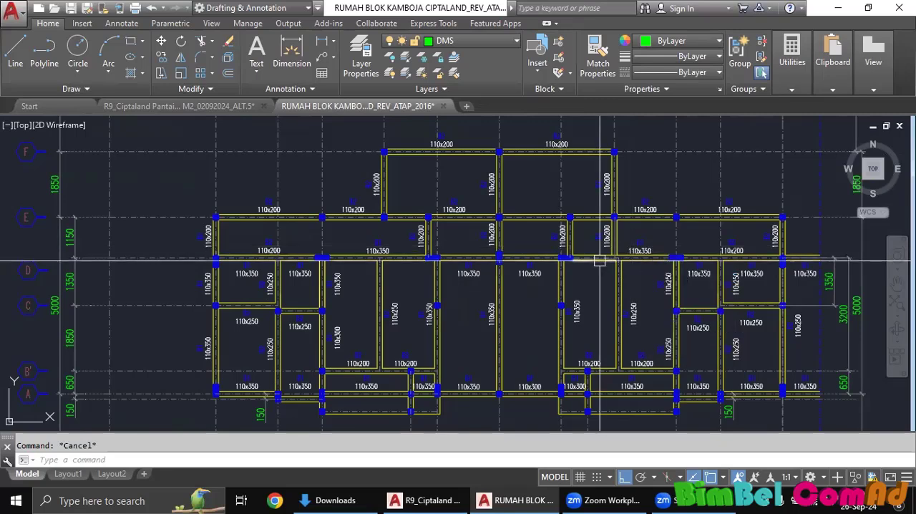
pyautogui.moveTo(597, 258); pyautogui.dragTo(579, 223, button='middle')
pyautogui.write('Tle')
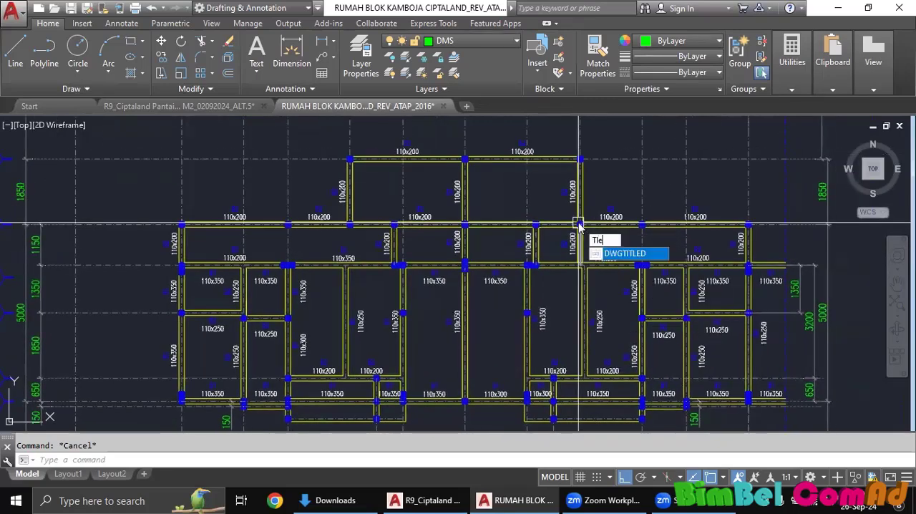
pyautogui.press('Escape')
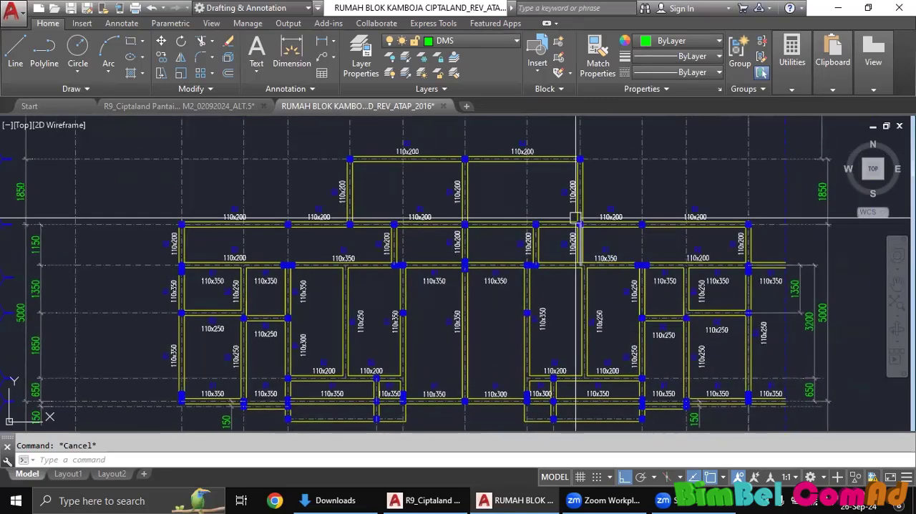
# Check the command suggestions for TLEN in the R9_Ciptaland Pantai site plan drawing, without running the command.
pyautogui.click(136, 106)
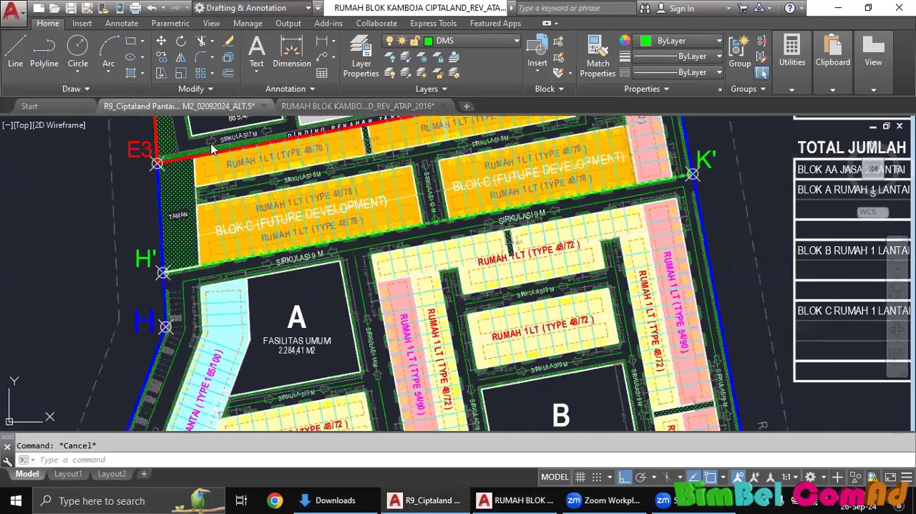
pyautogui.click(330, 103)
pyautogui.click(217, 107)
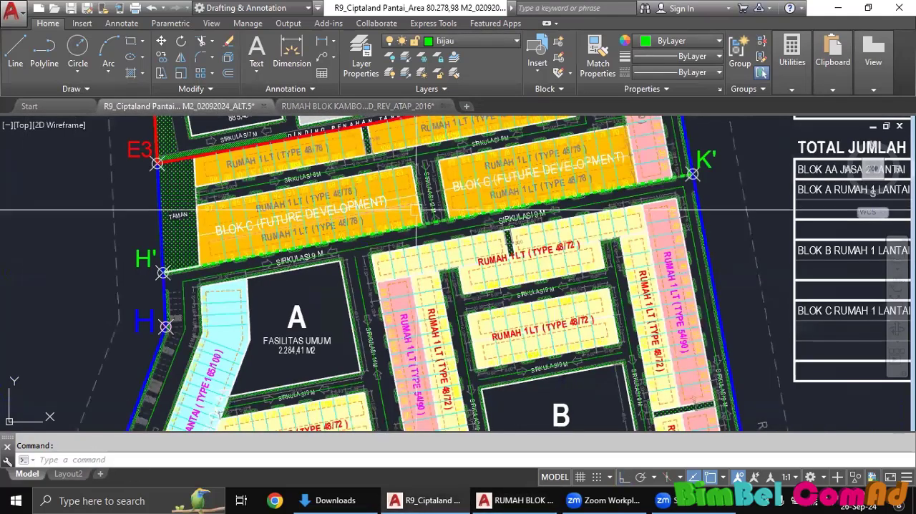
pyautogui.write('tlen')
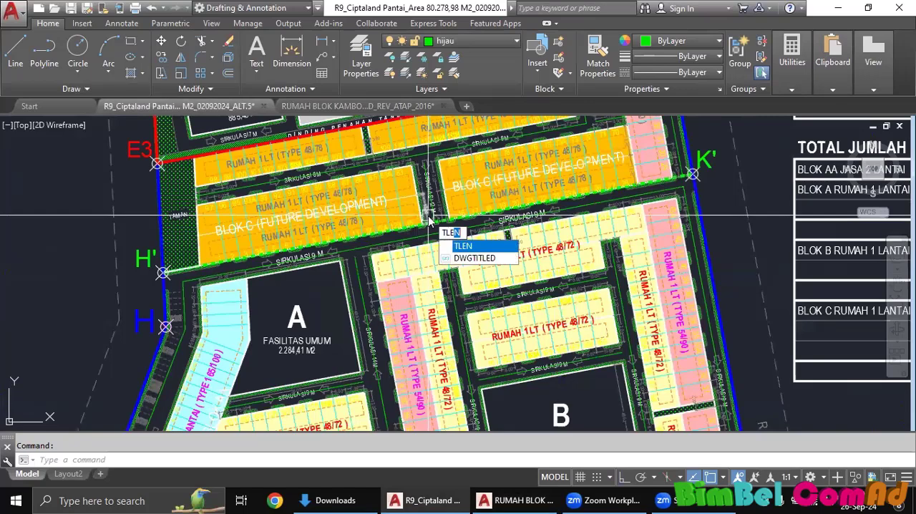
pyautogui.press('Escape')
# Return to the RUMAH BLOK KAMBOJA drawing and load tlen.lsp from the Software folder with APPLOAD.
pyautogui.hotkey('ctrl', 'Tab')
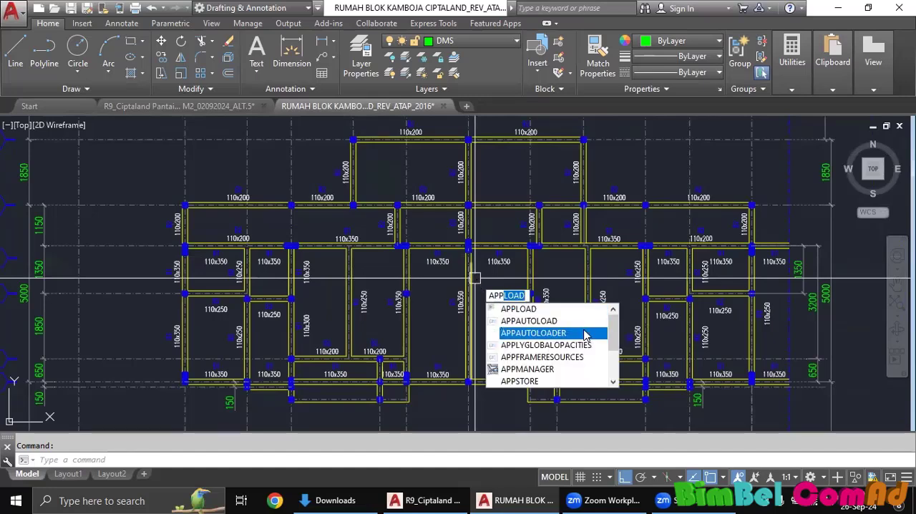
pyautogui.click(548, 309)
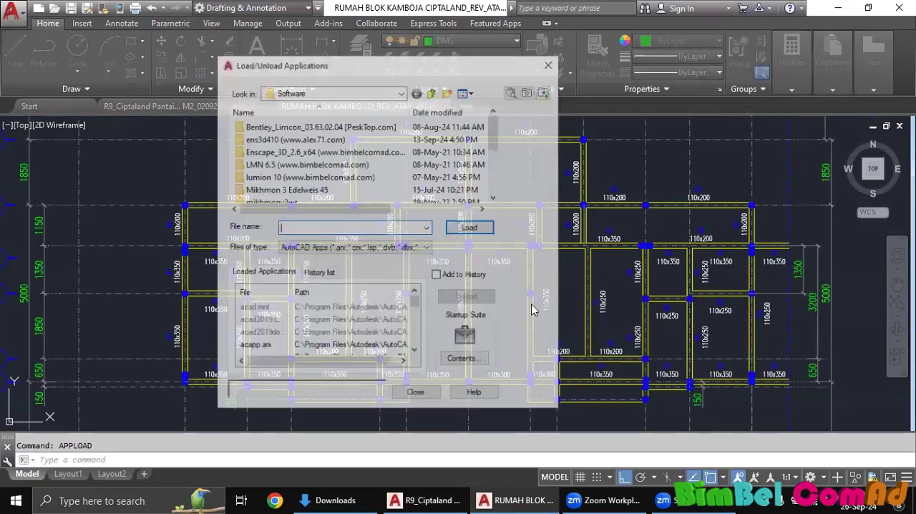
pyautogui.scroll(-5, 312, 191)
pyautogui.click(273, 192)
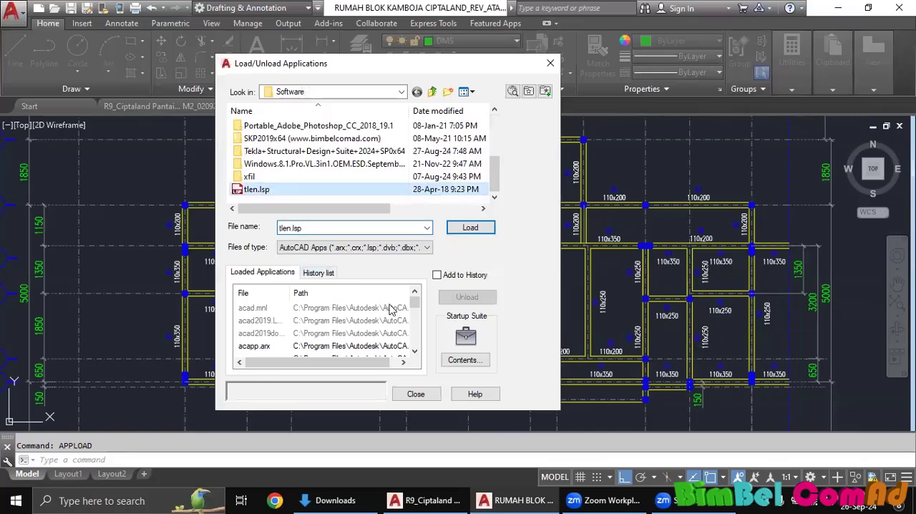
pyautogui.click(469, 228)
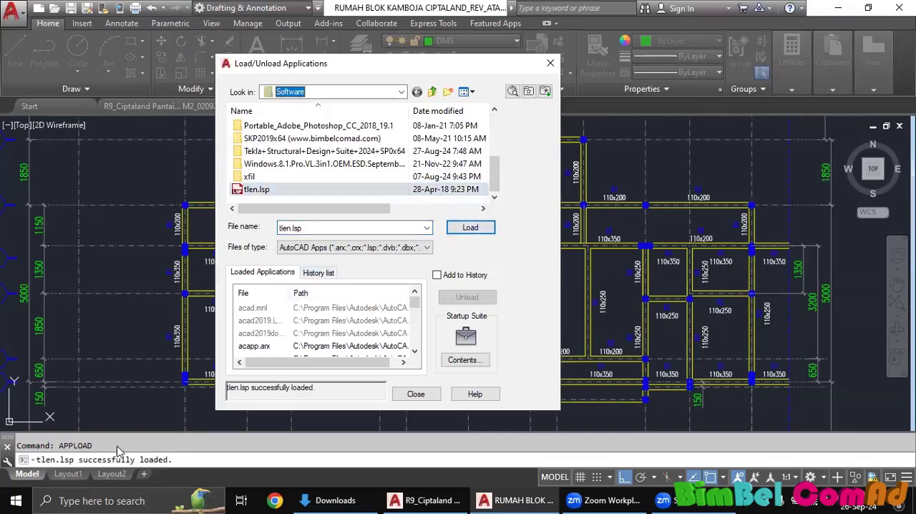
pyautogui.click(418, 395)
# Start TLEN and pick the inner lines of the westernmost 110x200 beam and the first 110x200 beam along grid line E.
pyautogui.write('t')
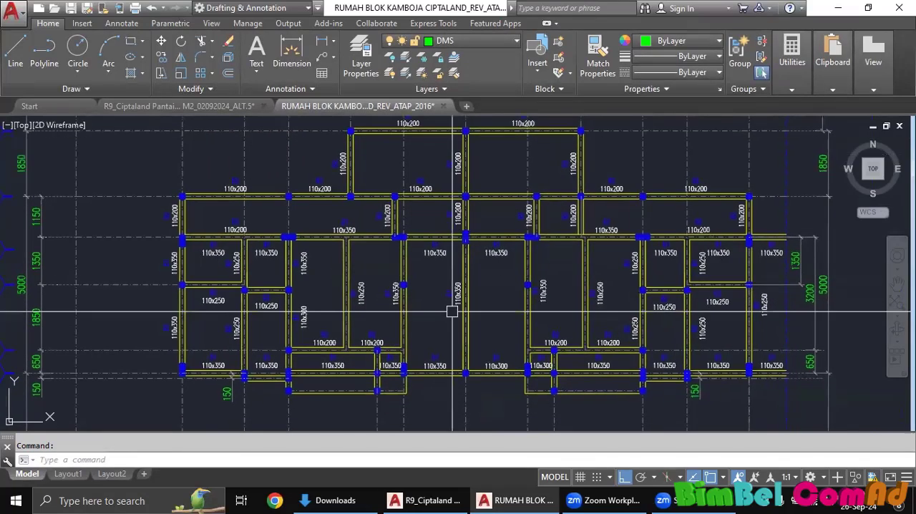
pyautogui.write('len')
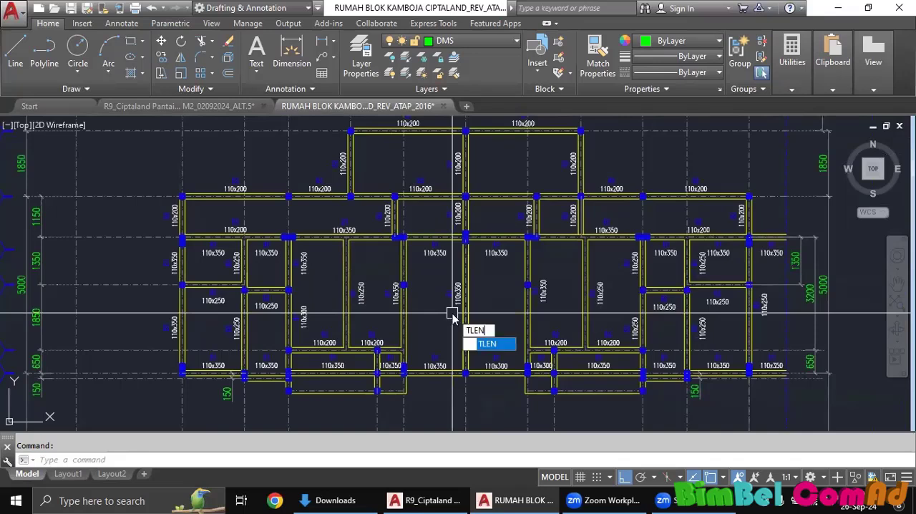
pyautogui.press('Return')
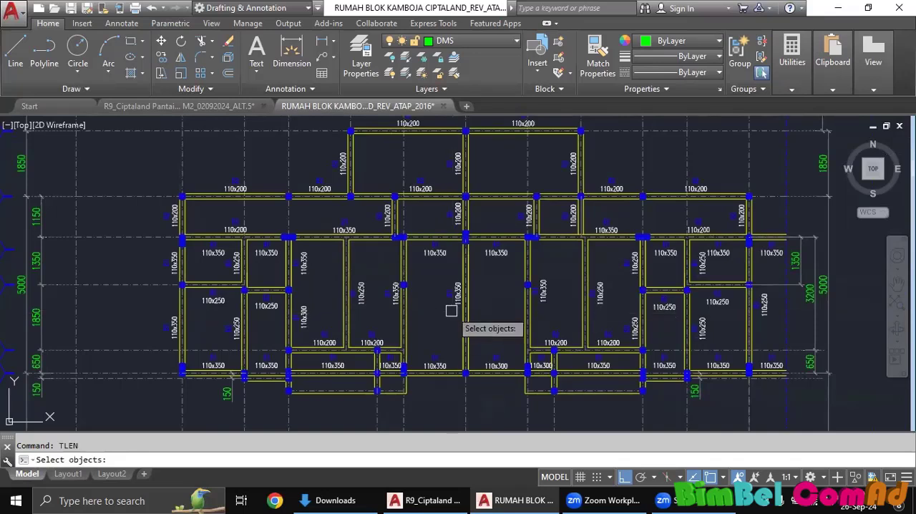
pyautogui.scroll(3, 221, 222)
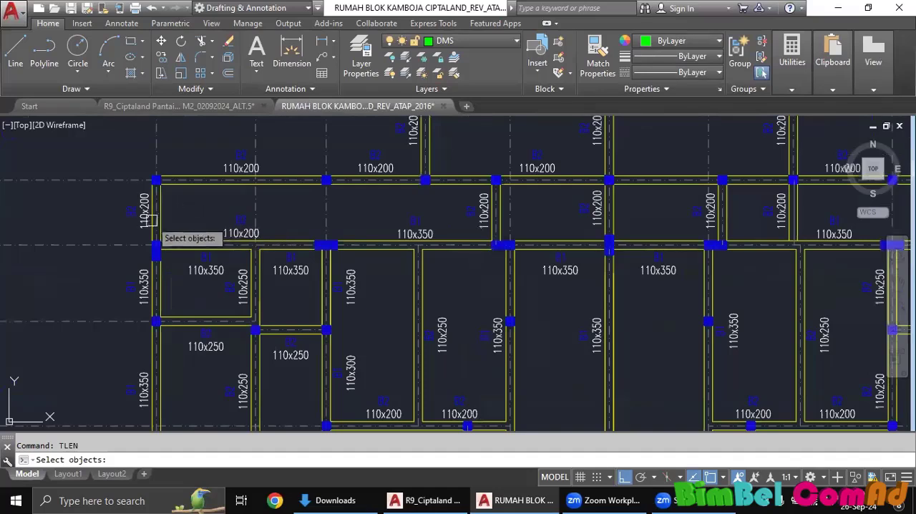
pyautogui.scroll(4, 154, 233)
pyautogui.click(177, 216)
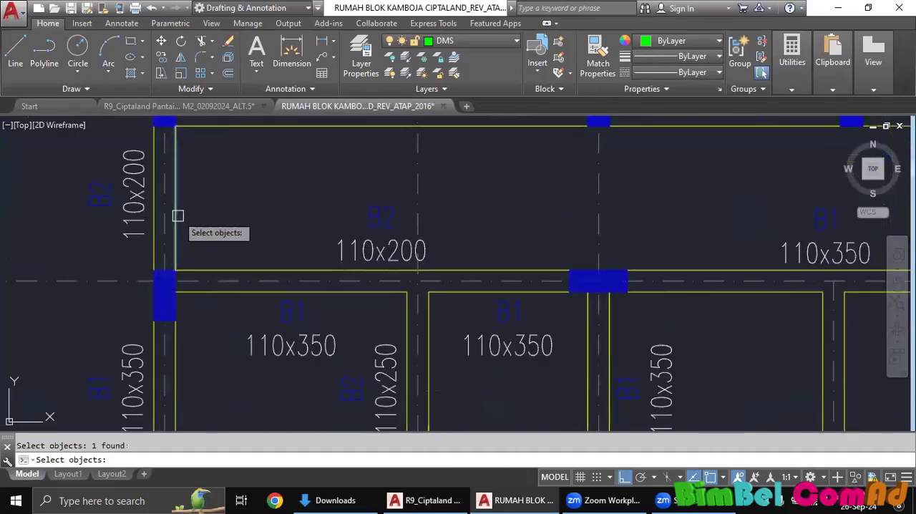
pyautogui.scroll(-5, 189, 209)
pyautogui.scroll(2, 286, 188)
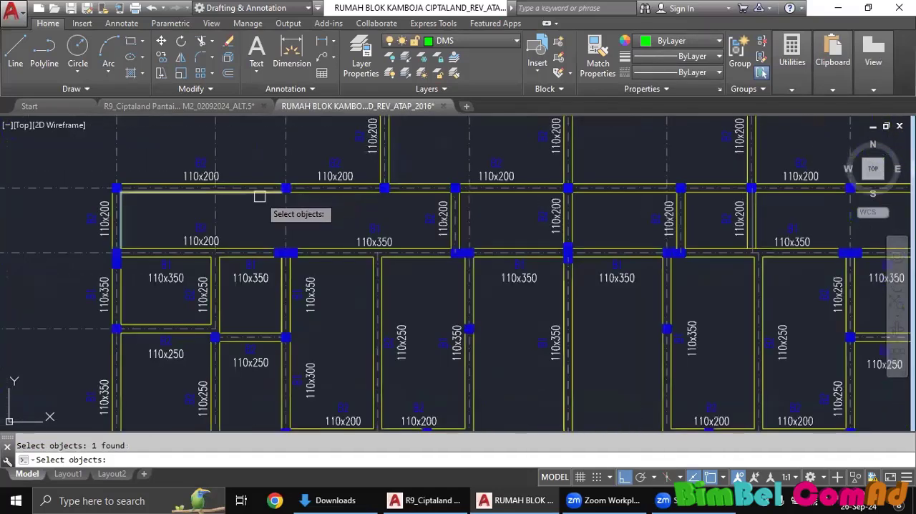
pyautogui.click(283, 190)
# Add the next three inner 110x200 beam lines eastward along grid line E to the TLEN selection.
pyautogui.scroll(3, 305, 219)
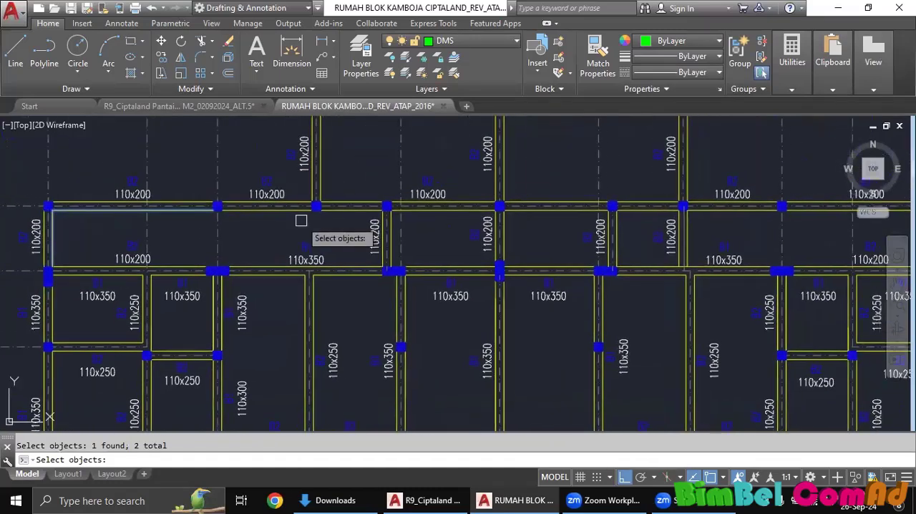
pyautogui.click(257, 193)
pyautogui.scroll(-2, 327, 229)
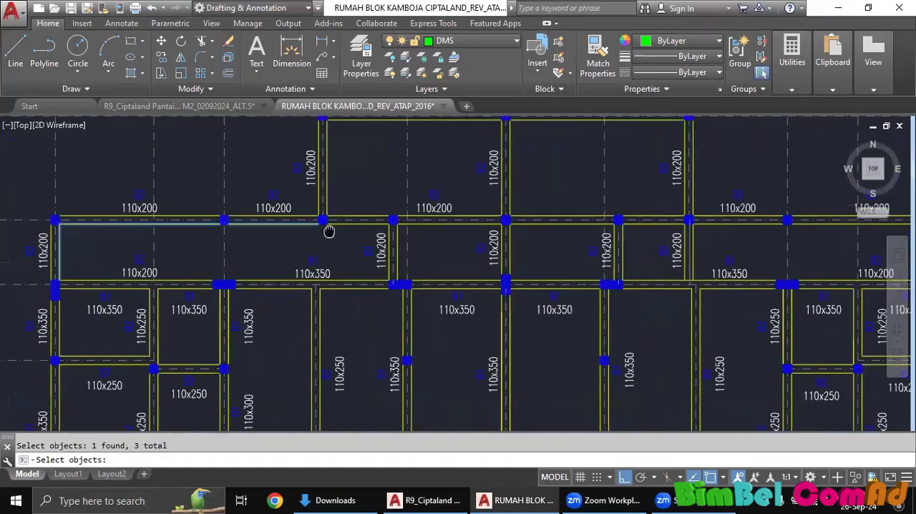
pyautogui.scroll(2, 360, 223)
pyautogui.click(359, 224)
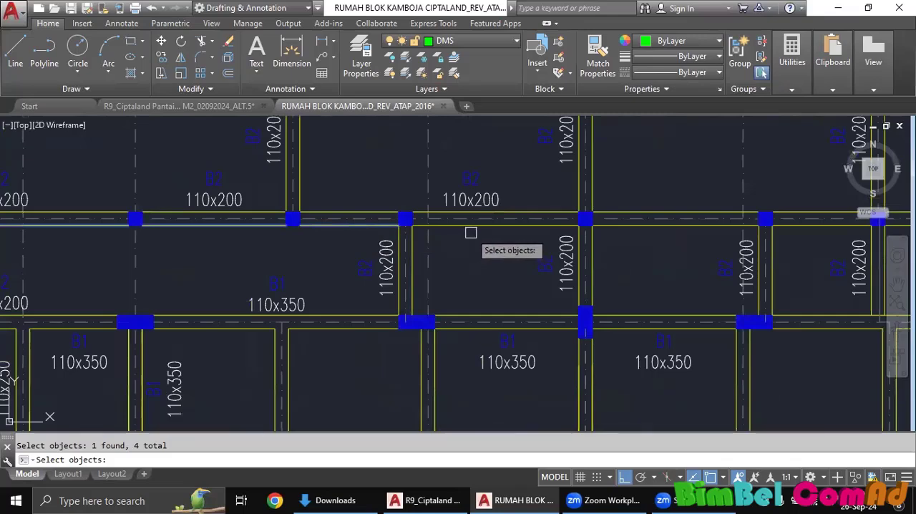
pyautogui.click(470, 226)
# Add the inner top lines of the two upper bays and three of their side 110x200 beam lines to the selection.
pyautogui.scroll(-4, 494, 247)
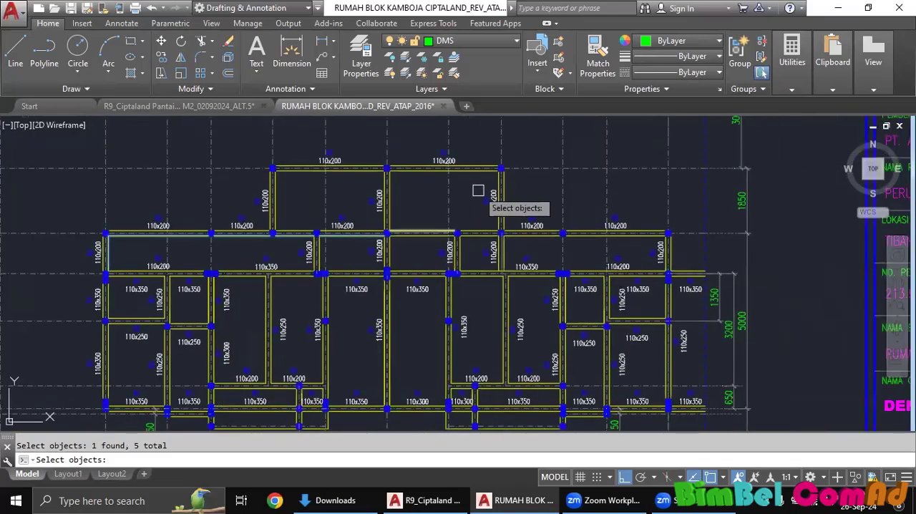
pyautogui.scroll(4, 297, 179)
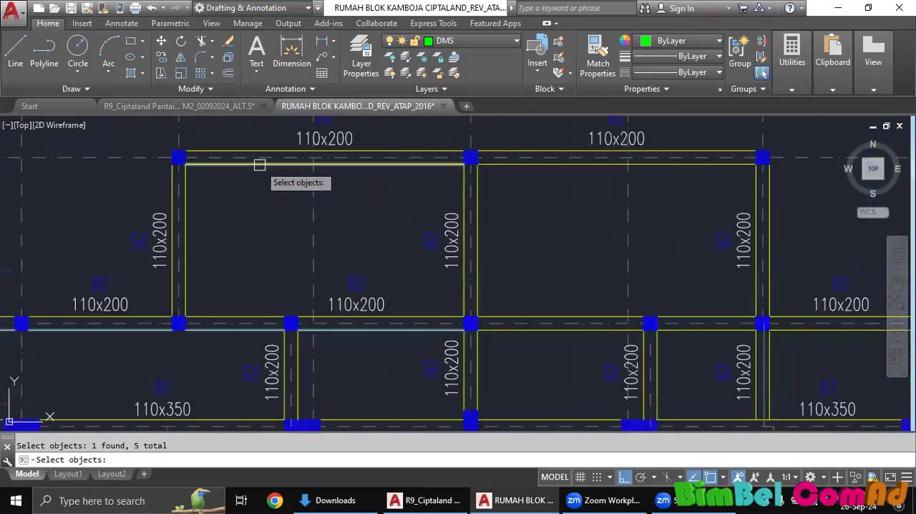
pyautogui.click(259, 164)
pyautogui.click(184, 205)
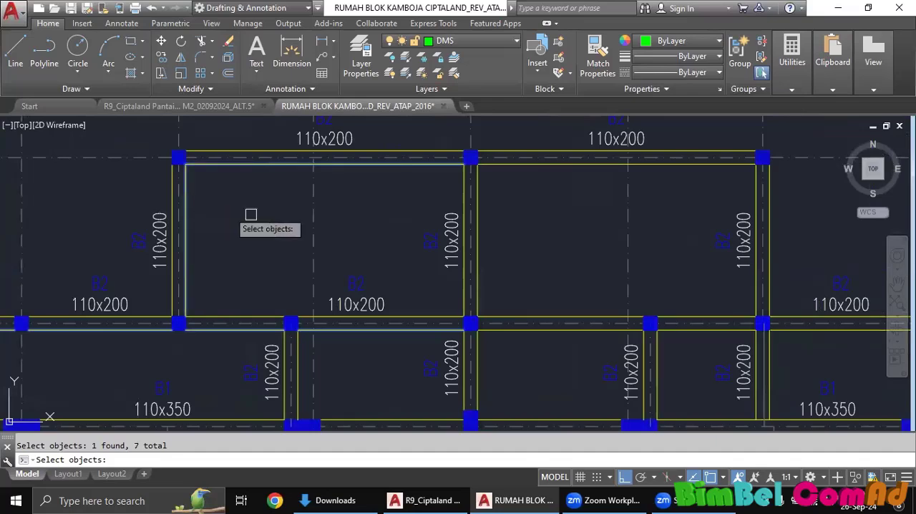
pyautogui.click(459, 298)
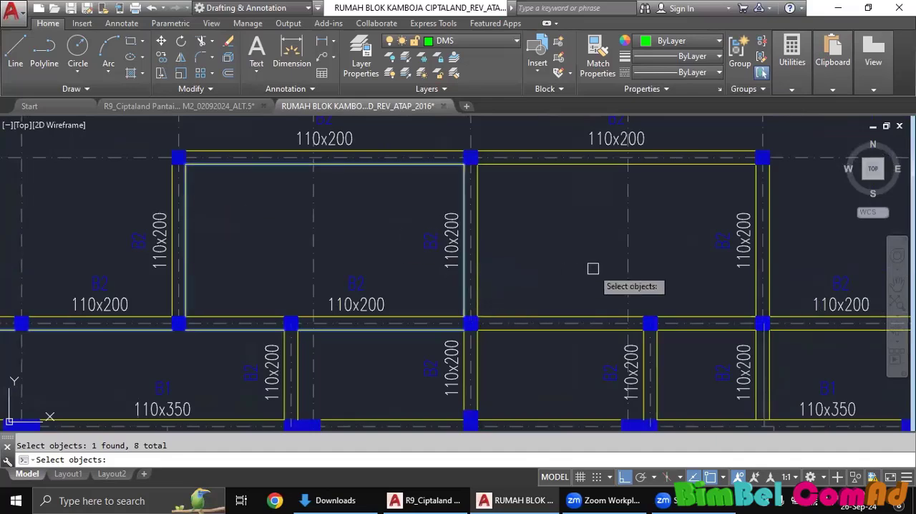
pyautogui.moveTo(592, 266); pyautogui.dragTo(451, 290, button='middle')
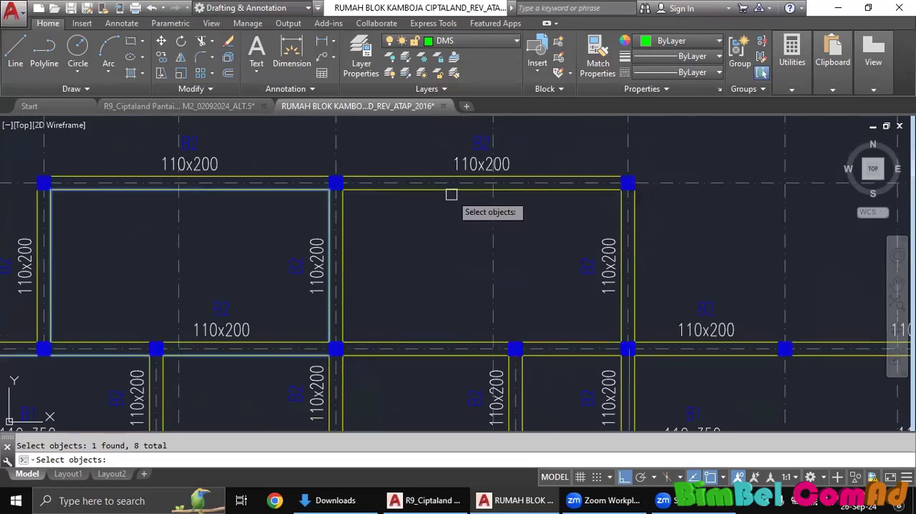
pyautogui.click(451, 191)
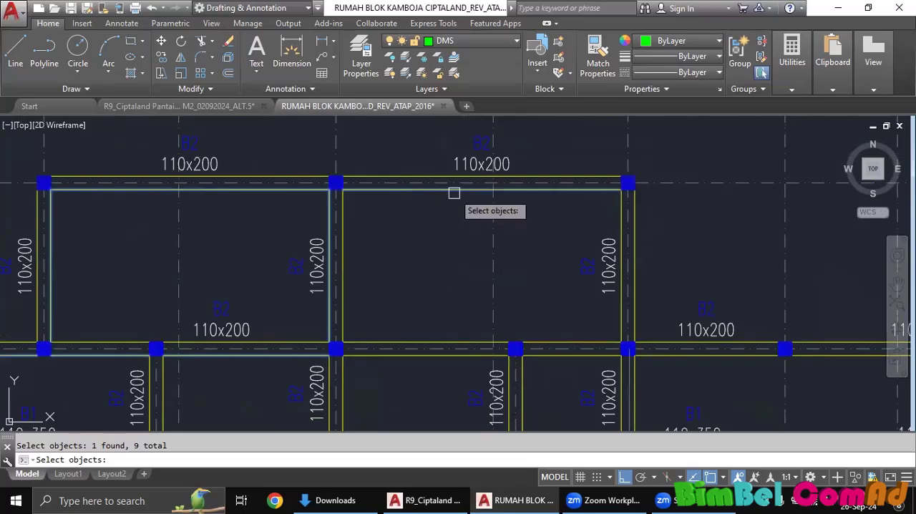
pyautogui.click(620, 318)
# Add the lower lines of the two eastern 110x200 beams on grid line E and the outer line of the east end beam.
pyautogui.moveTo(694, 303); pyautogui.dragTo(473, 222, button='middle')
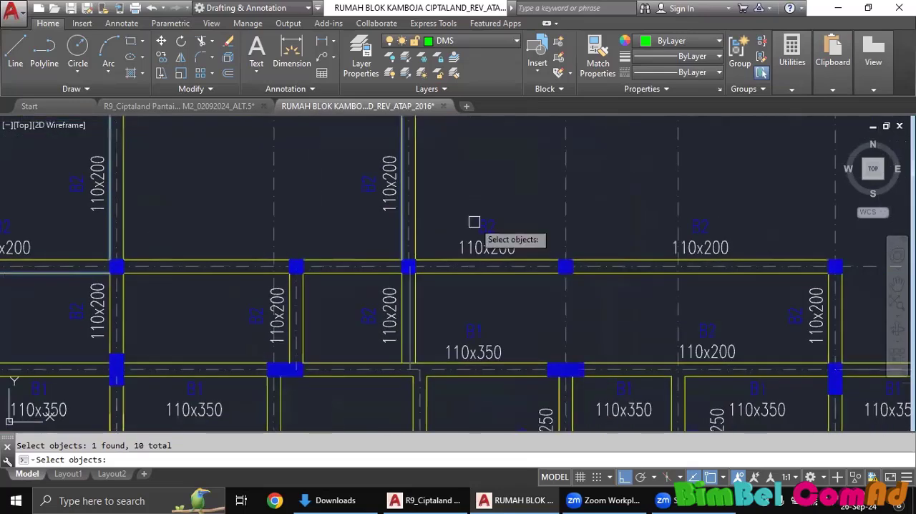
pyautogui.click(496, 270)
pyautogui.click(622, 274)
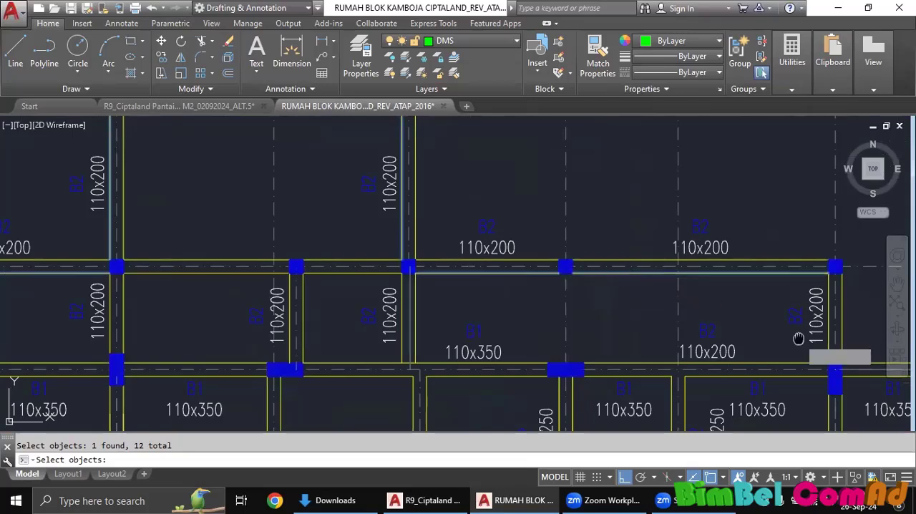
pyautogui.scroll(4, 797, 337)
pyautogui.click(758, 321)
pyautogui.scroll(-4, 758, 321)
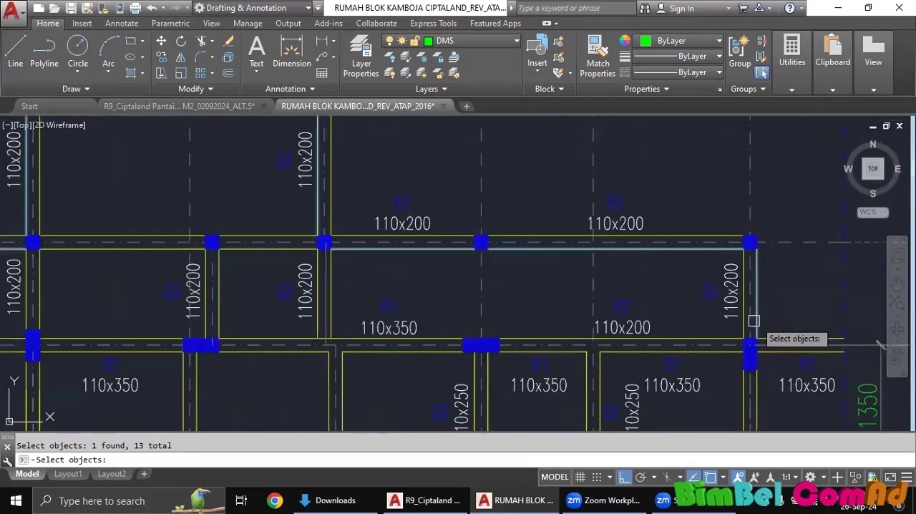
# Add the eastern 110x200 and 110x350 beam lines on grid line D and two vertical 110x200 beam lines above it.
pyautogui.click(563, 335)
pyautogui.click(427, 334)
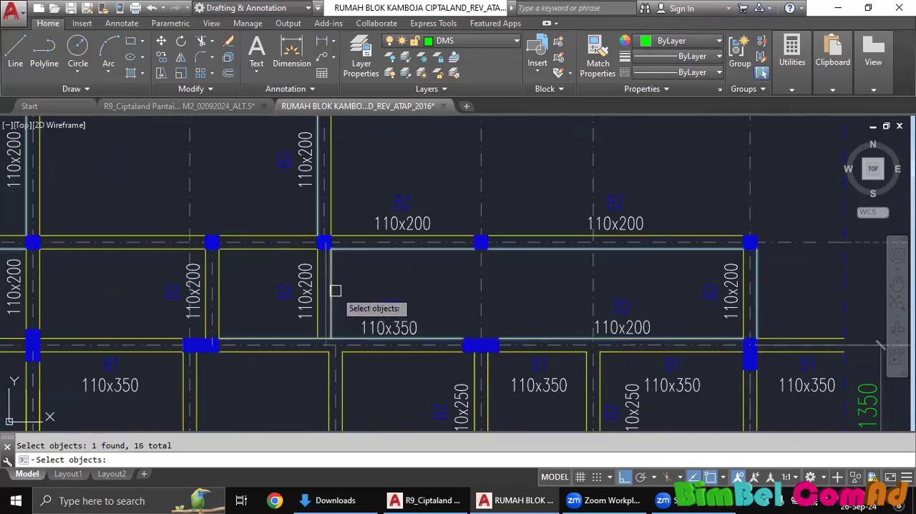
pyautogui.click(219, 287)
pyautogui.scroll(-4, 219, 287)
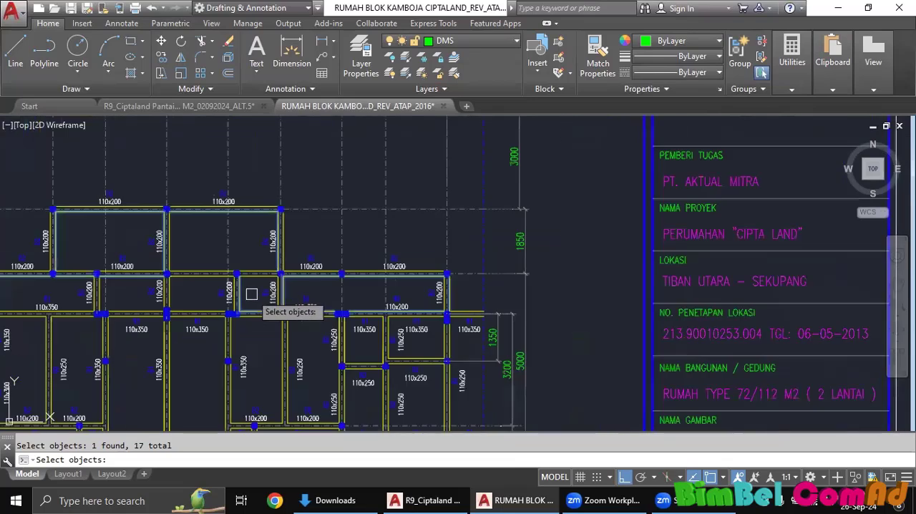
# Add the vertical 110x250 beam lines in the eastern bays below grid line D to the TLEN selection.
pyautogui.scroll(-3, 350, 231)
pyautogui.scroll(7, 549, 305)
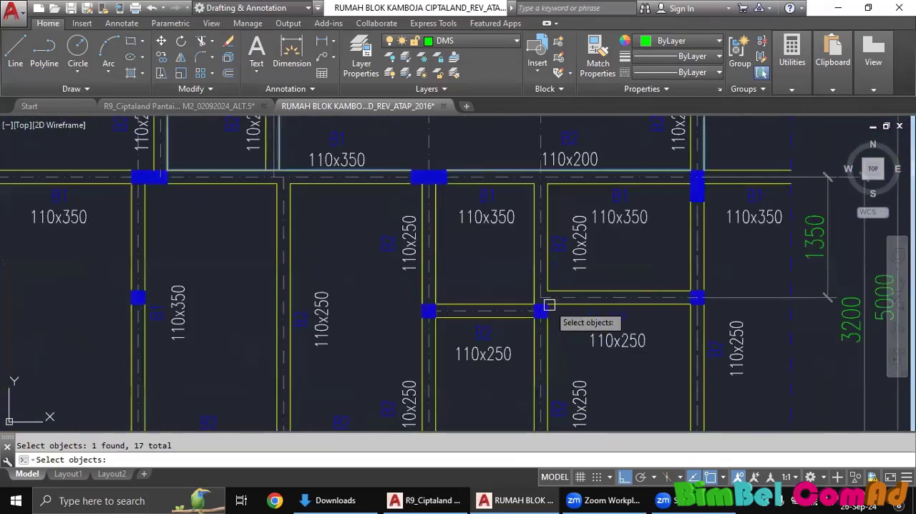
pyautogui.click(418, 282)
pyautogui.moveTo(343, 308); pyautogui.dragTo(354, 245, button='middle')
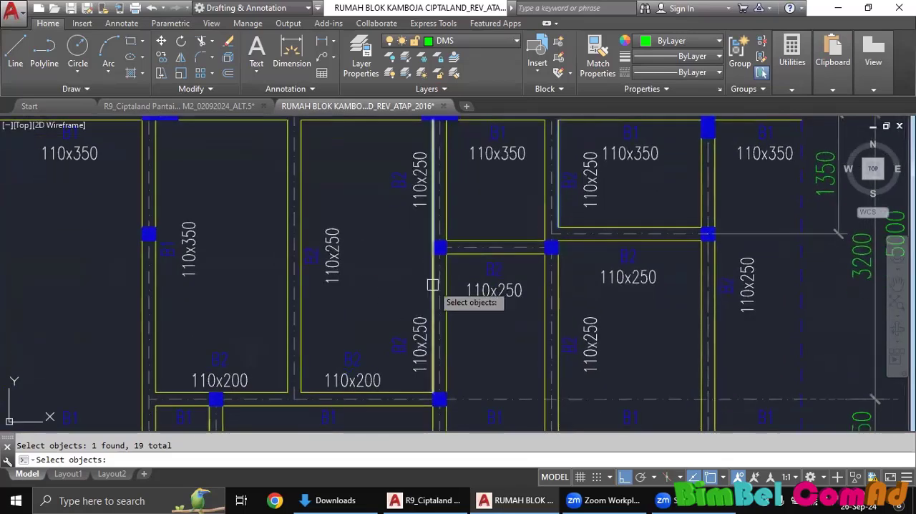
pyautogui.click(430, 285)
pyautogui.click(301, 299)
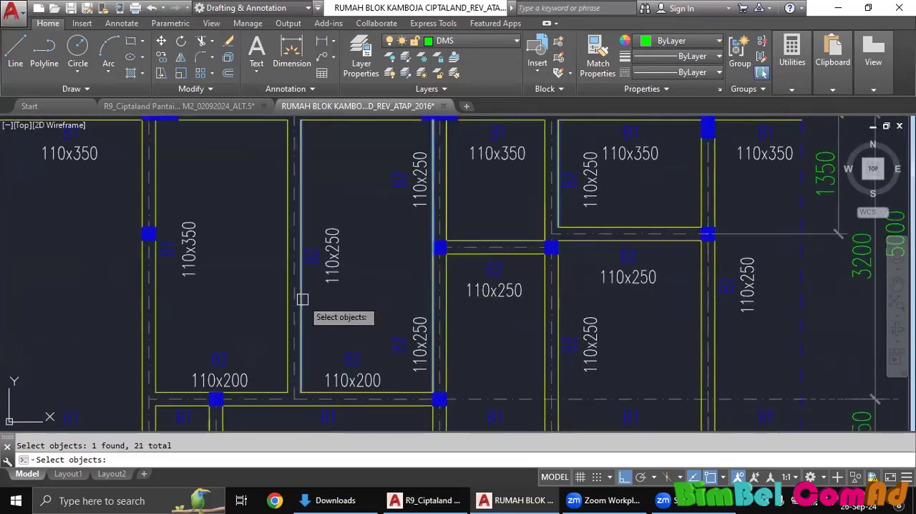
# Add the horizontal 110x250 beam line on grid line C, complete the selection to get the total length, and dismiss the result.
pyautogui.moveTo(603, 294); pyautogui.dragTo(564, 310, button='middle')
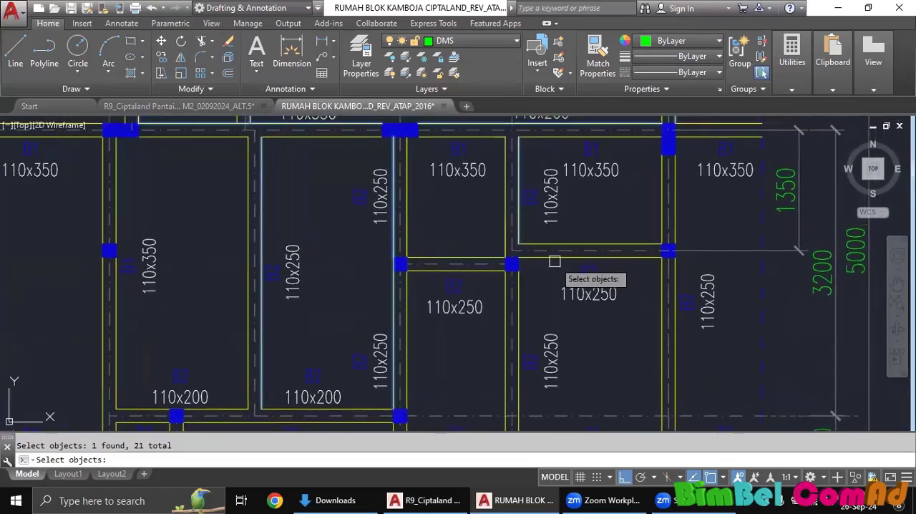
pyautogui.click(555, 260)
pyautogui.scroll(-5, 552, 262)
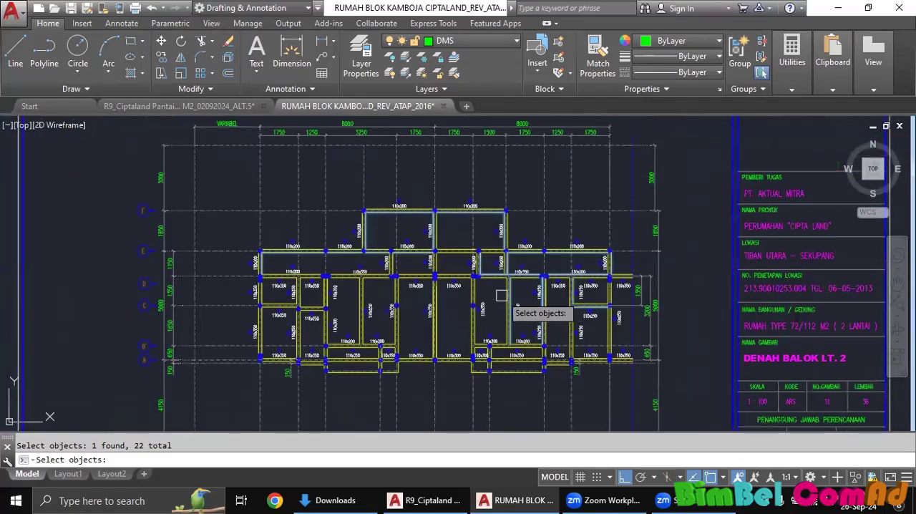
pyautogui.scroll(2, 448, 296)
pyautogui.scroll(3, 448, 297)
pyautogui.press('Return')
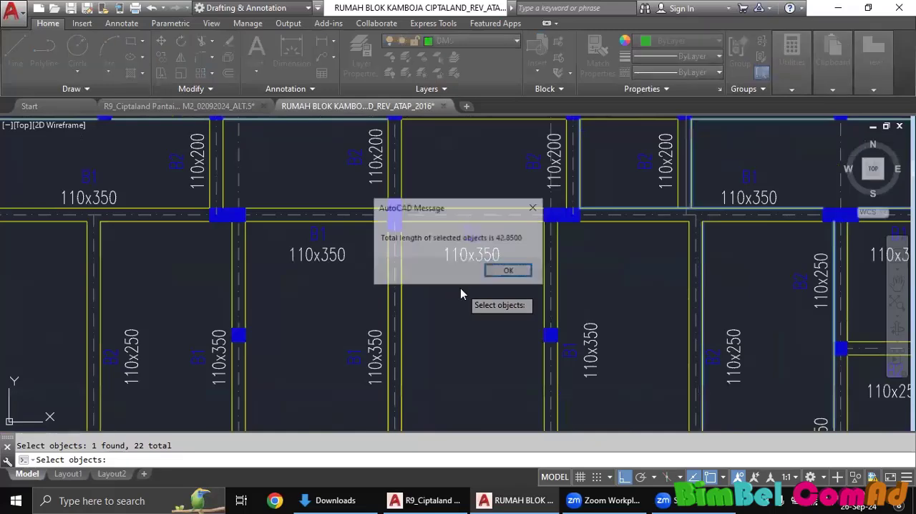
pyautogui.click(509, 271)
pyautogui.scroll(-5, 423, 260)
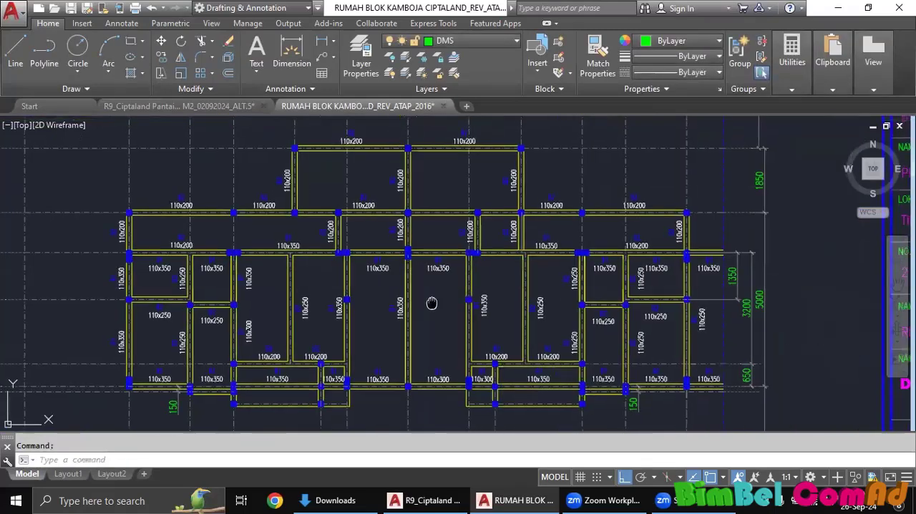
pyautogui.moveTo(371, 301); pyautogui.dragTo(449, 309, button='middle')
pyautogui.press('Escape')
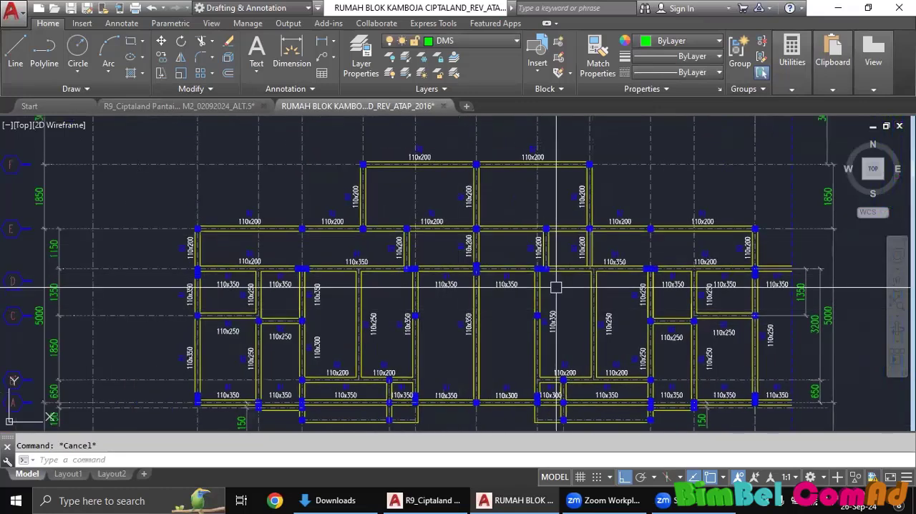
pyautogui.moveTo(551, 284); pyautogui.dragTo(481, 265, button='middle')
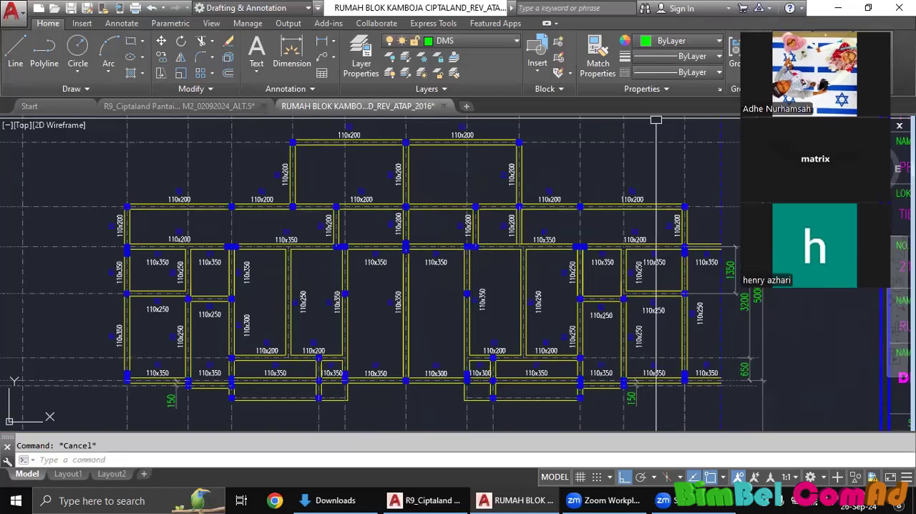
pyautogui.moveTo(618, 184); pyautogui.dragTo(537, 192, button='middle')
pyautogui.moveTo(640, 186)
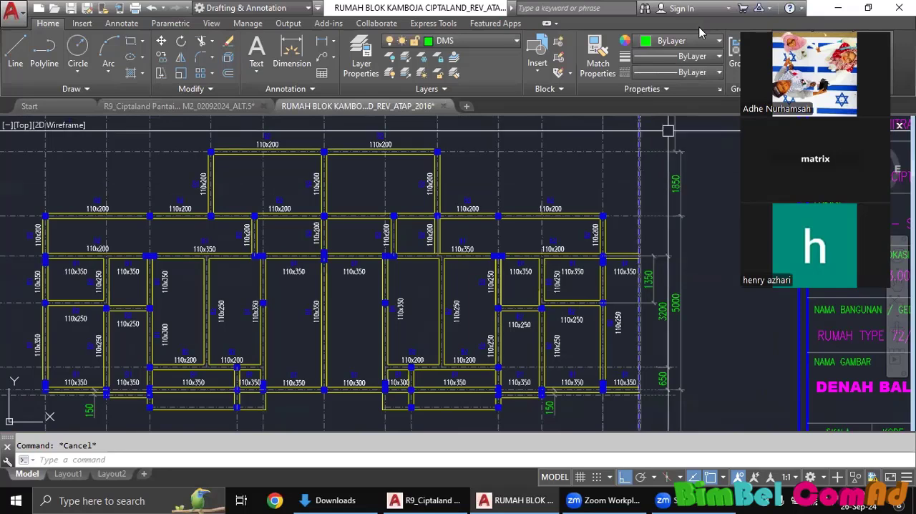
pyautogui.moveTo(411, 135); pyautogui.dragTo(452, 133, button='middle')
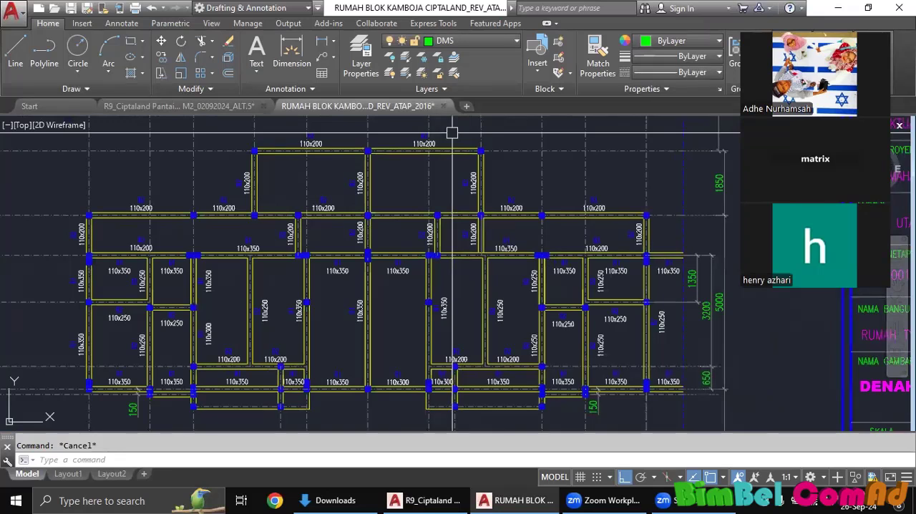
pyautogui.scroll(4, 476, 213)
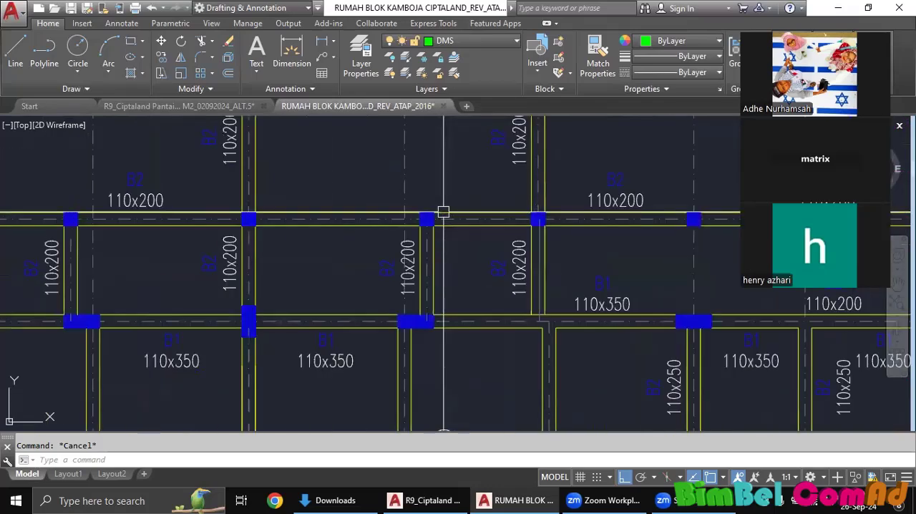
pyautogui.scroll(-7, 480, 213)
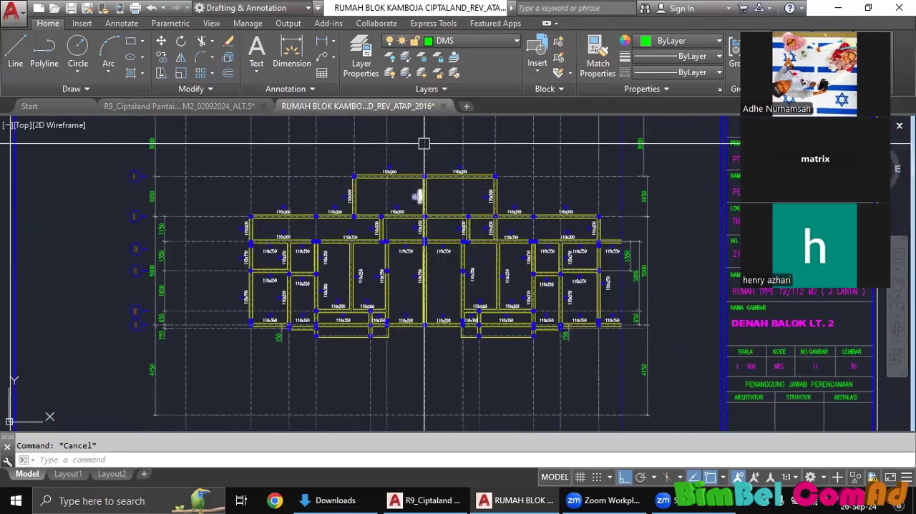
# Switch to the R9_Ciptaland Pantai site plan drawing and bring the whole housing layout into view.
pyautogui.click(179, 106)
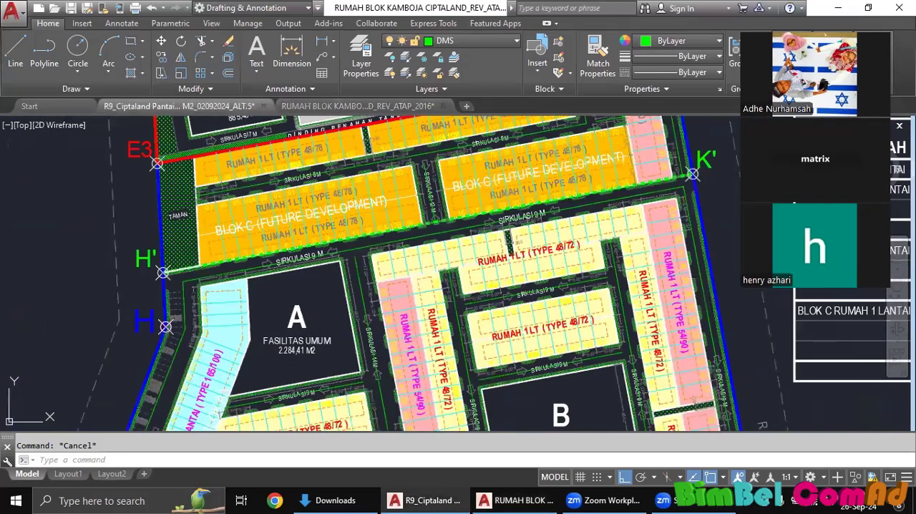
pyautogui.scroll(-4, 367, 248)
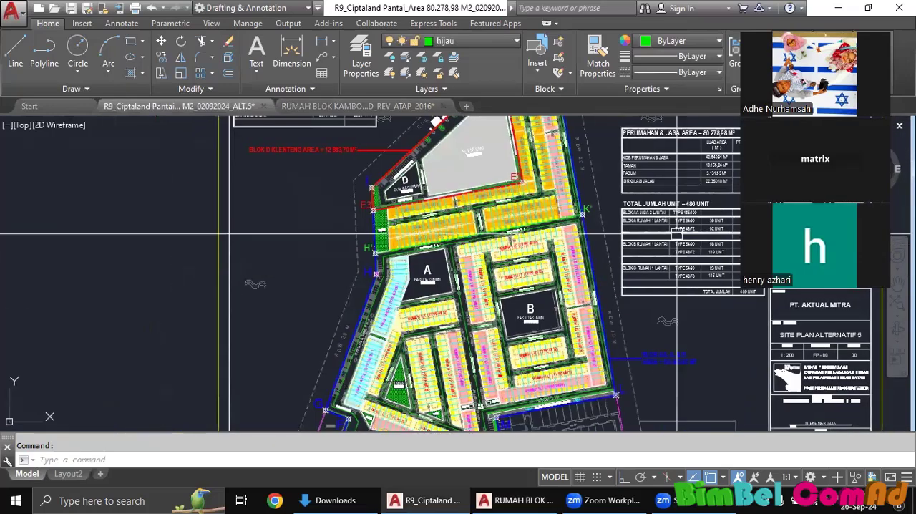
# Run TLEN on the SITE PLAN ALTERNATIF 5 title block and dismiss the result.
pyautogui.moveTo(786, 379); pyautogui.dragTo(511, 262, button='middle')
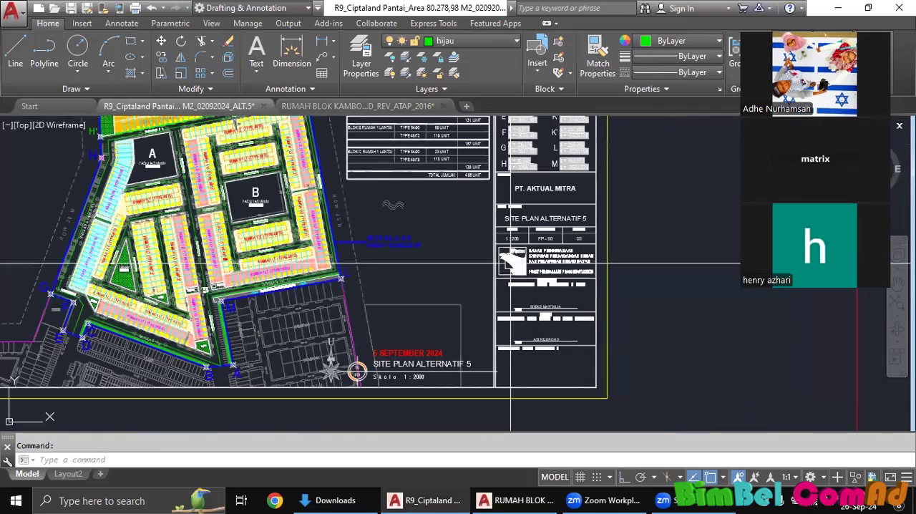
pyautogui.click(499, 299)
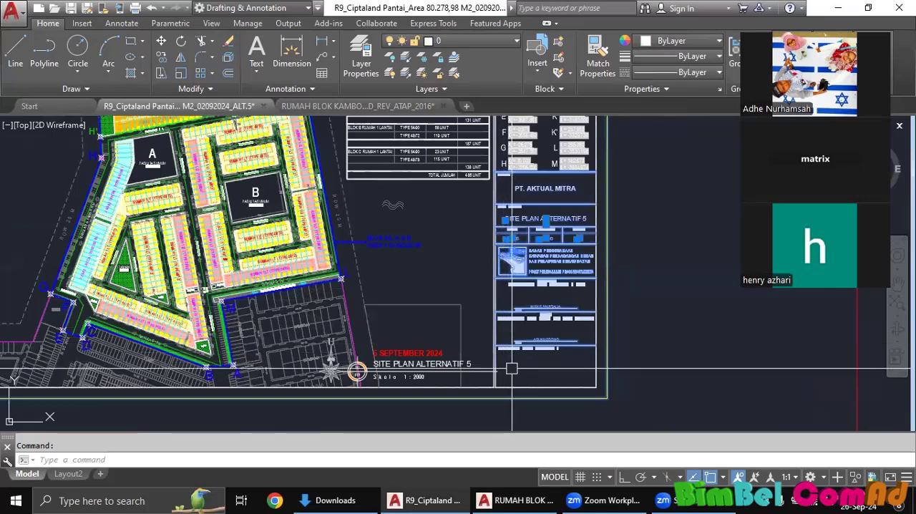
pyautogui.scroll(2, 512, 370)
pyautogui.press('Escape')
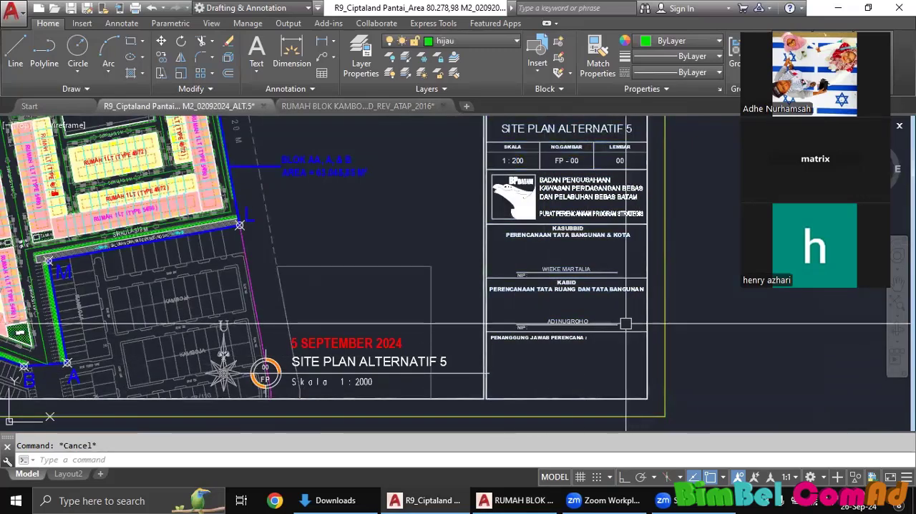
pyautogui.click(617, 324)
pyautogui.write('tl')
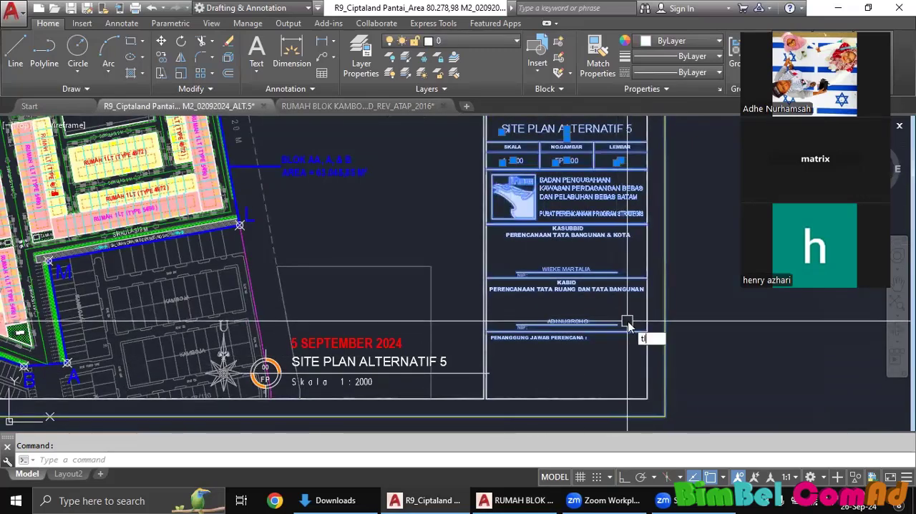
pyautogui.write('en')
pyautogui.press('Return')
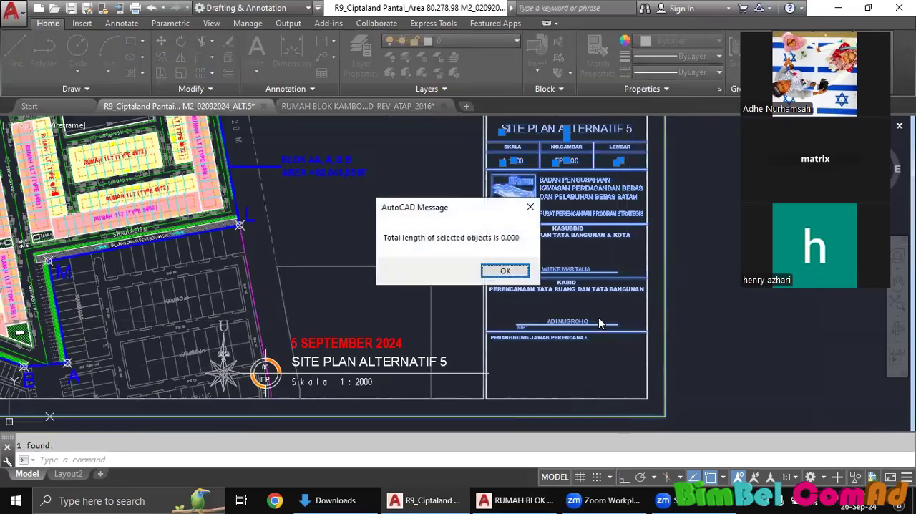
pyautogui.click(506, 271)
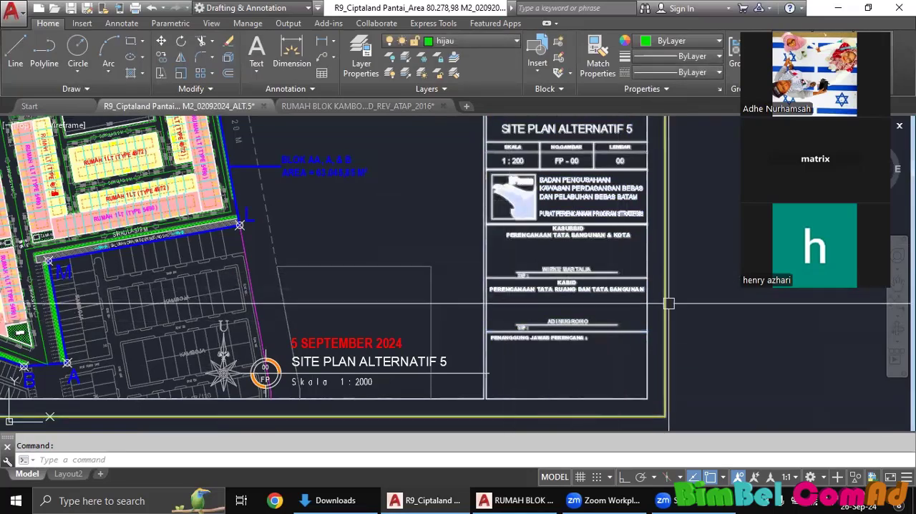
pyautogui.scroll(2, 668, 354)
pyautogui.press('Escape')
# Draw a polyline in the empty area below the site plan sheet, with one straight segment followed by connected arc segments.
pyautogui.scroll(-4, 465, 291)
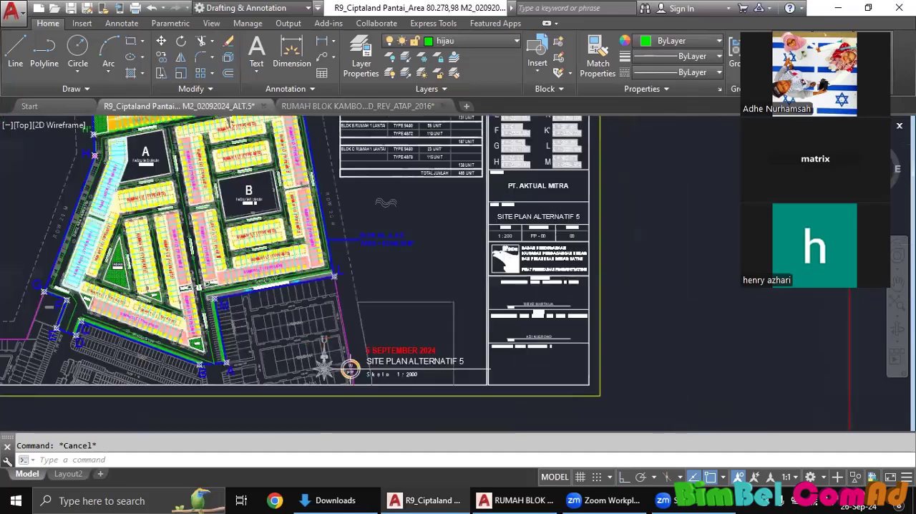
pyautogui.moveTo(464, 292)
pyautogui.mouseDown(button='middle')
pyautogui.moveTo(505, 314)
pyautogui.moveTo(454, 276)
pyautogui.moveTo(381, 256)
pyautogui.mouseUp(button='middle')
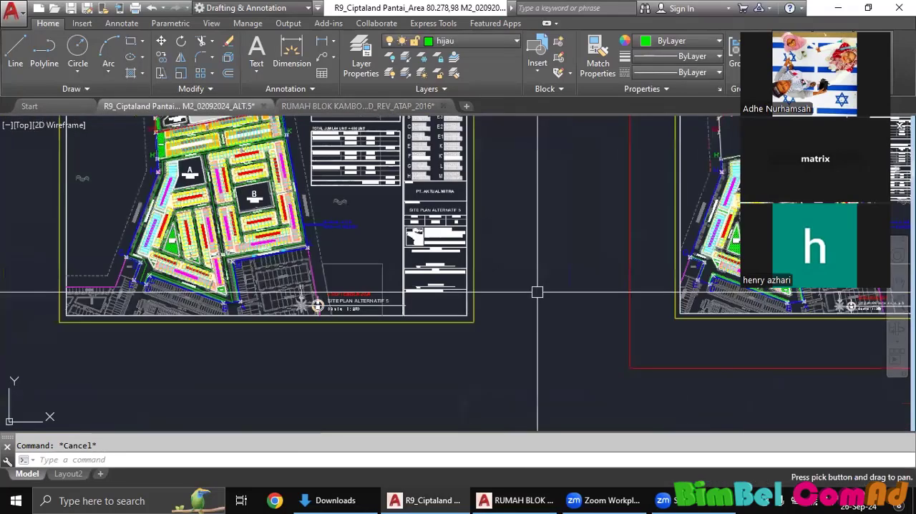
pyautogui.moveTo(537, 292); pyautogui.dragTo(526, 255, button='middle')
pyautogui.moveTo(436, 310); pyautogui.dragTo(496, 275, button='middle')
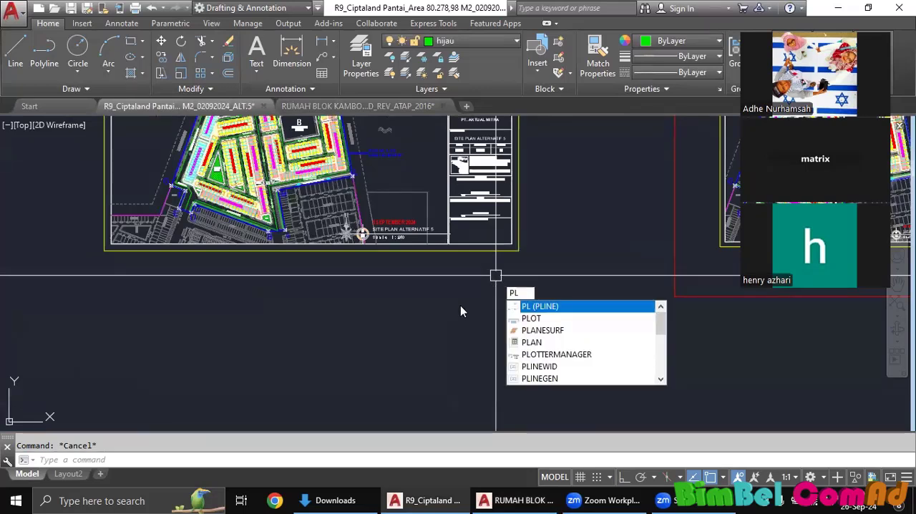
pyautogui.write('pl')
pyautogui.press('Return')
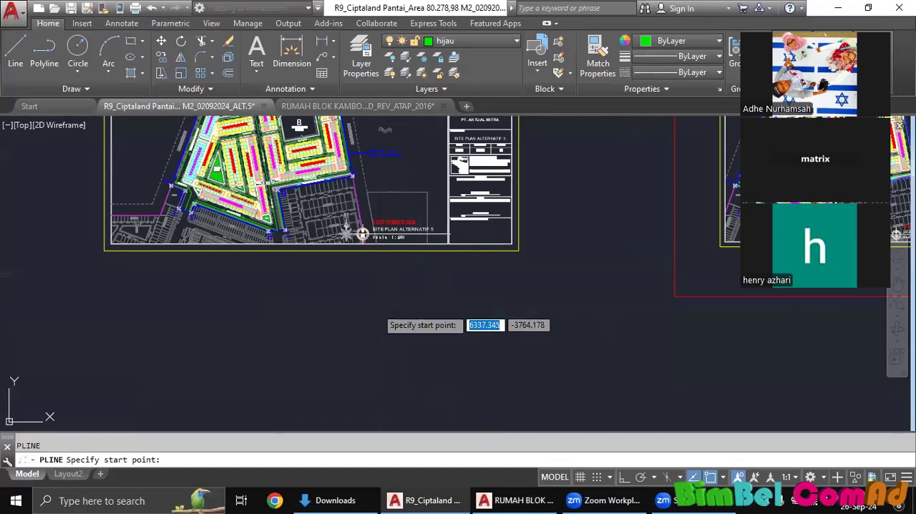
pyautogui.click(377, 308)
pyautogui.click(499, 305)
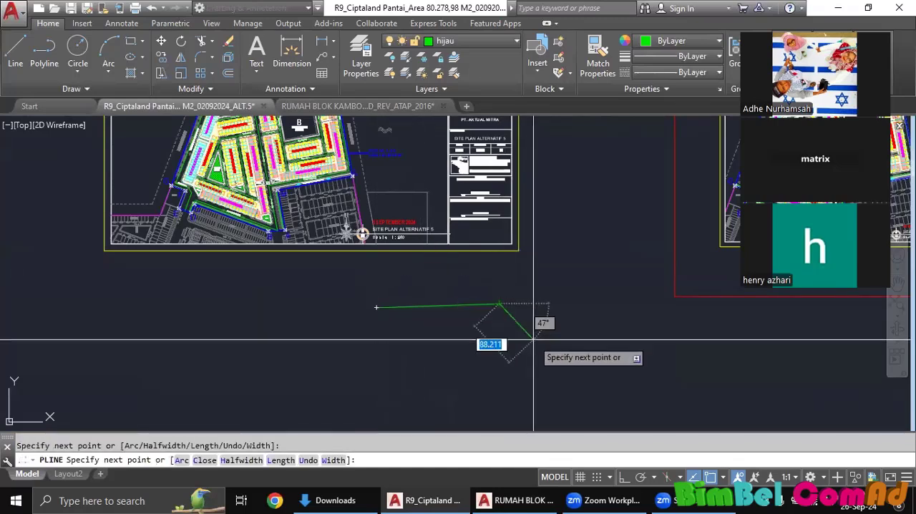
pyautogui.write('a')
pyautogui.press('Return')
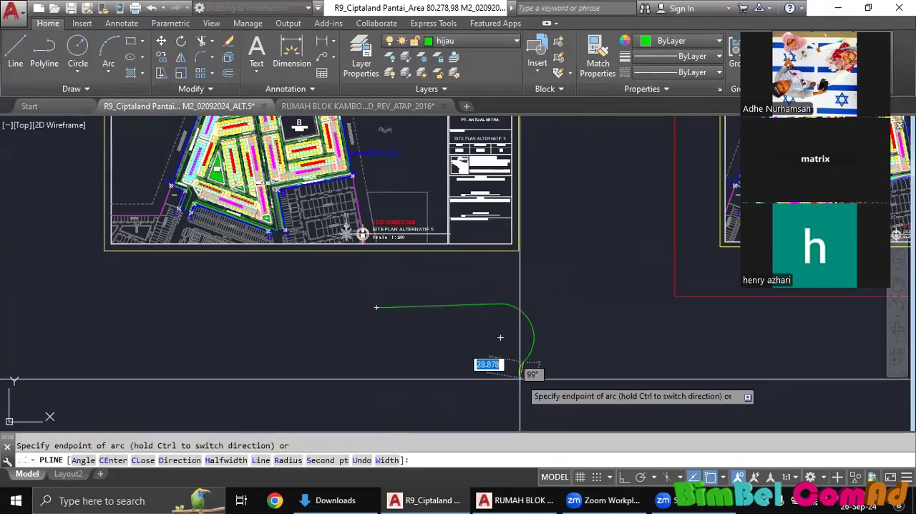
pyautogui.click(570, 375)
pyautogui.click(636, 350)
pyautogui.press('Return')
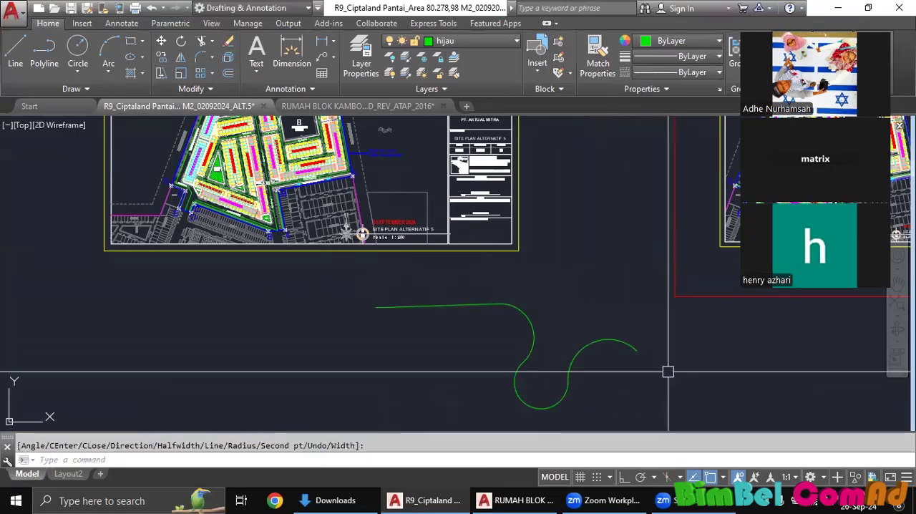
pyautogui.moveTo(598, 372); pyautogui.dragTo(633, 333, button='middle')
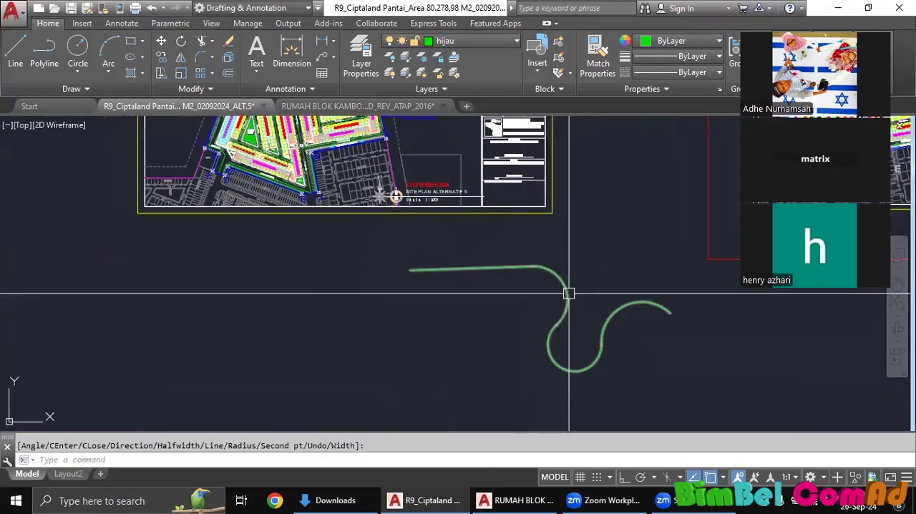
pyautogui.write('l')
pyautogui.press('Return')
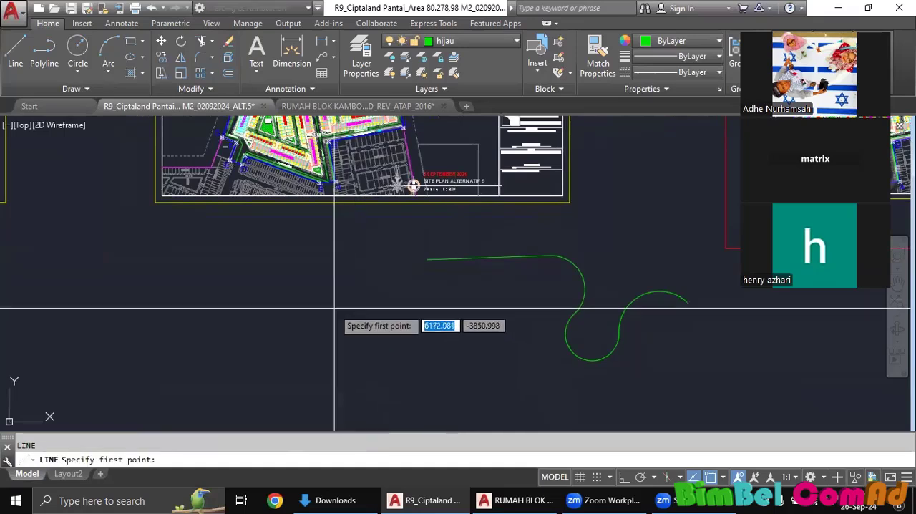
pyautogui.click(332, 308)
pyautogui.press('Escape')
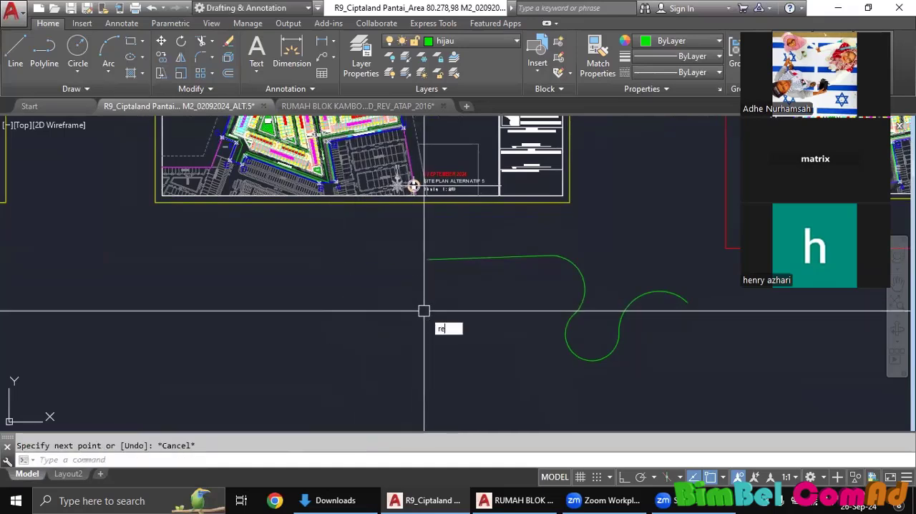
# Draw a rectangle about 182 by 113 units to the lower left of the curved polyline.
pyautogui.write('rec')
pyautogui.press('Return')
pyautogui.click(358, 298)
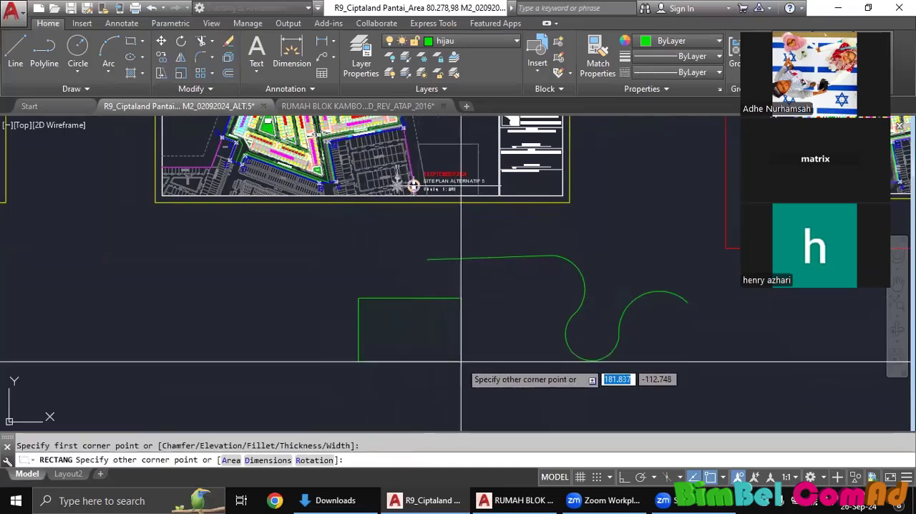
pyautogui.moveTo(495, 343); pyautogui.dragTo(527, 331, button='middle')
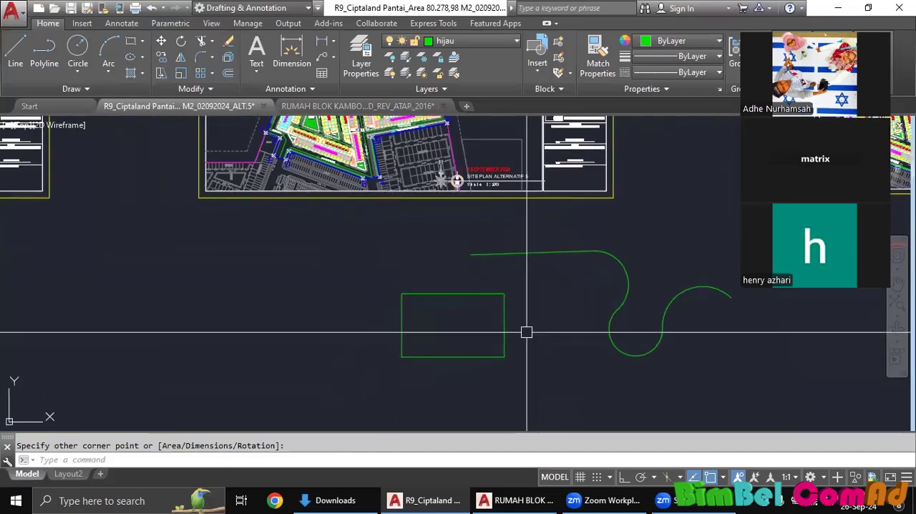
# Fillet the rectangle's upper-right corner with a radius of 12.
pyautogui.scroll(2, 527, 334)
pyautogui.write('f')
pyautogui.press('Return')
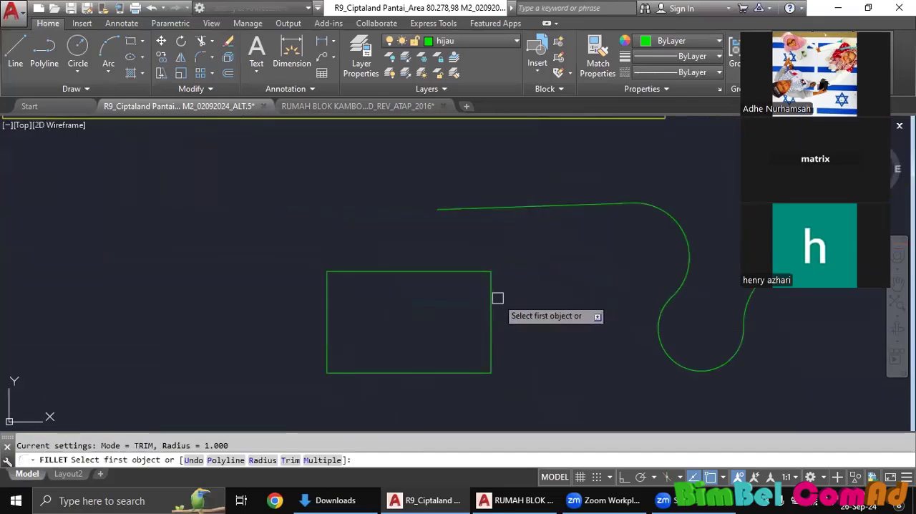
pyautogui.write('r')
pyautogui.press('Return')
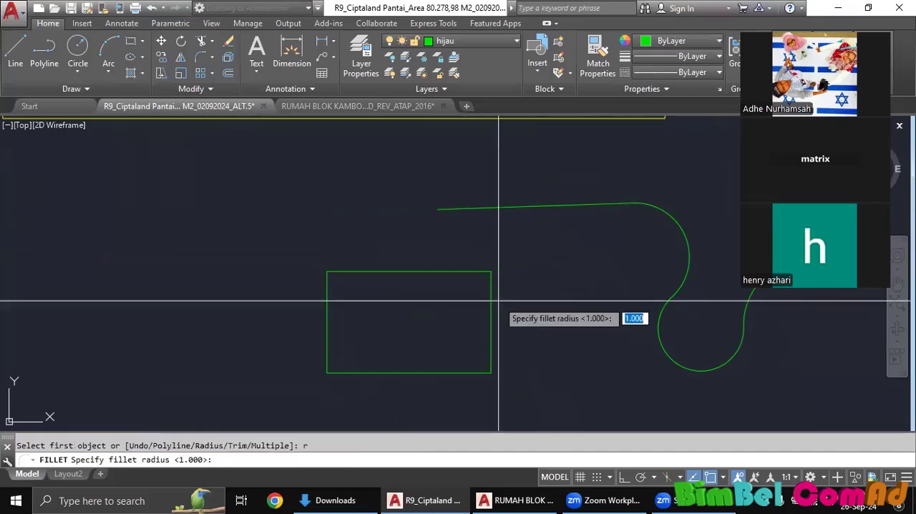
pyautogui.write('1')
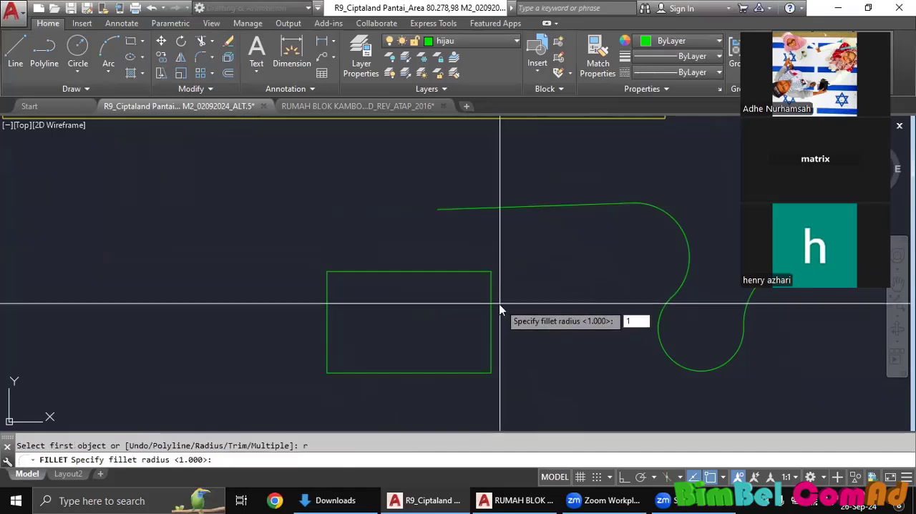
pyautogui.write('2')
pyautogui.press('Return')
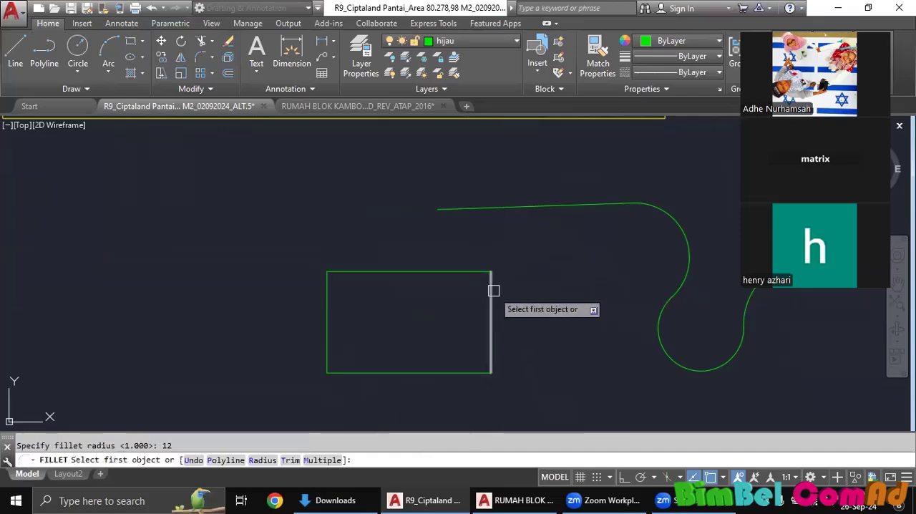
pyautogui.click(491, 305)
pyautogui.click(462, 272)
pyautogui.scroll(-3, 504, 284)
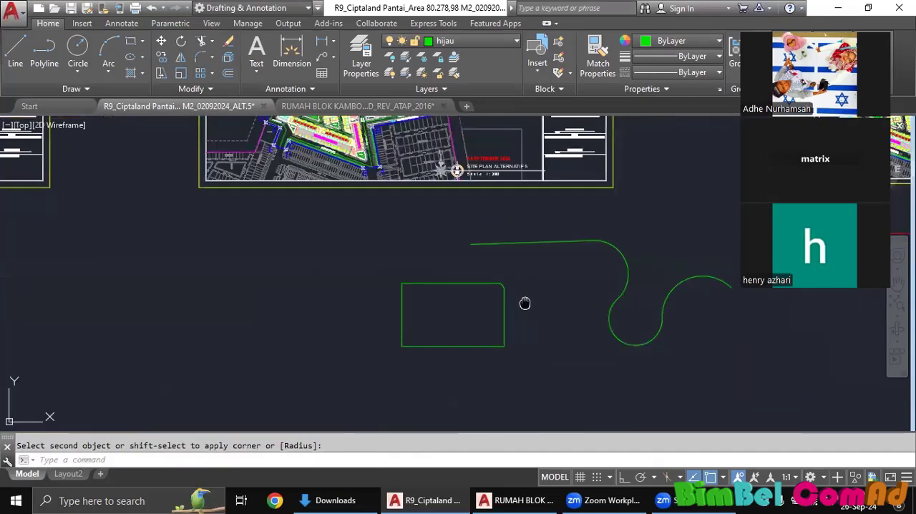
# Measure the curved polyline's total length with TLEN and dismiss the result.
pyautogui.write('tle')
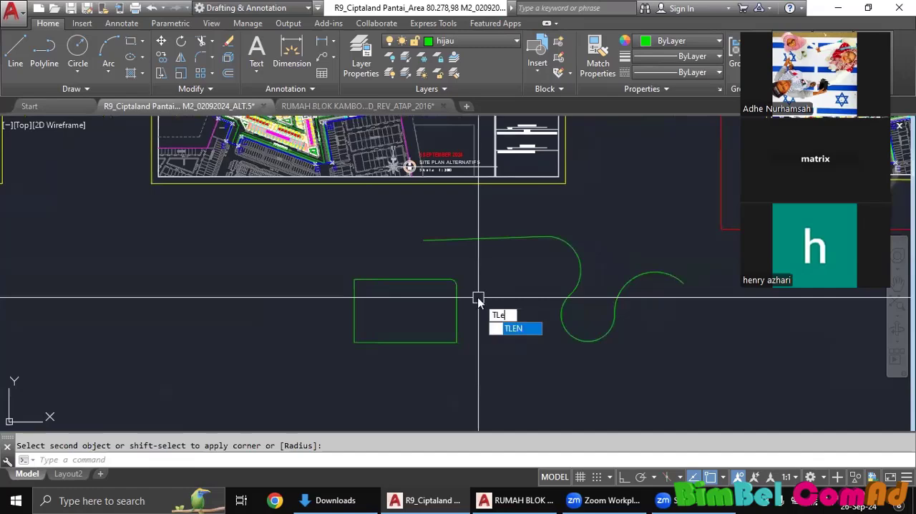
pyautogui.write('n')
pyautogui.press('Return')
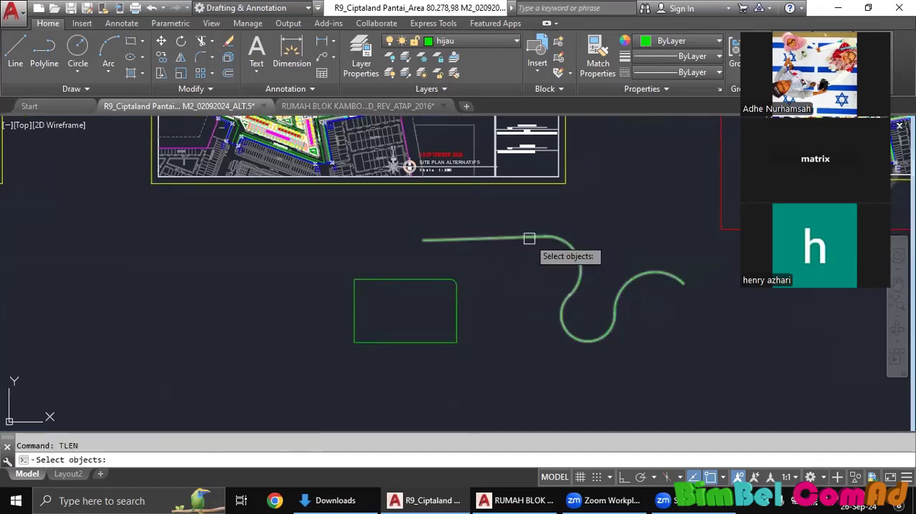
pyautogui.click(529, 238)
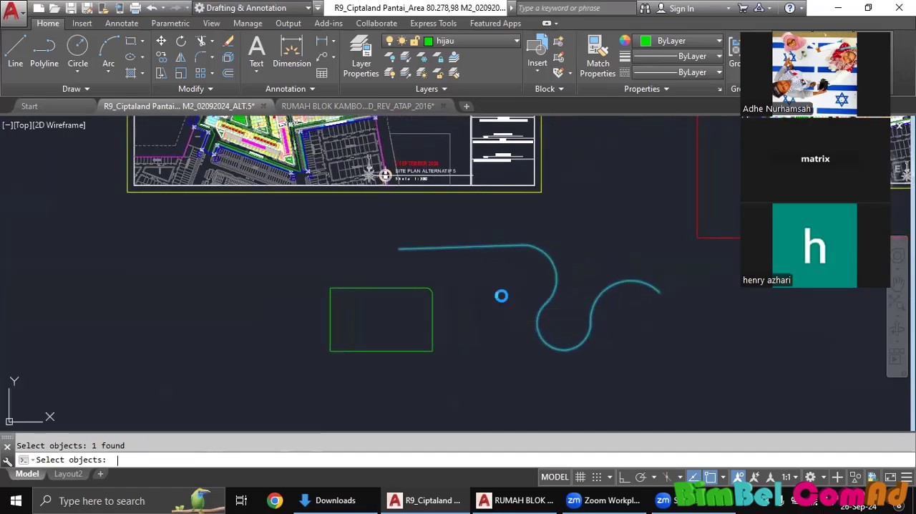
pyautogui.press('Return')
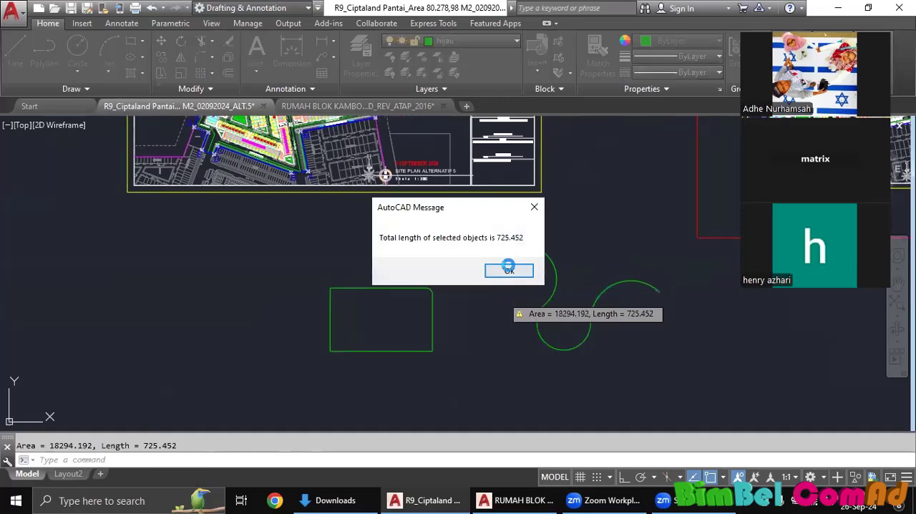
pyautogui.click(508, 270)
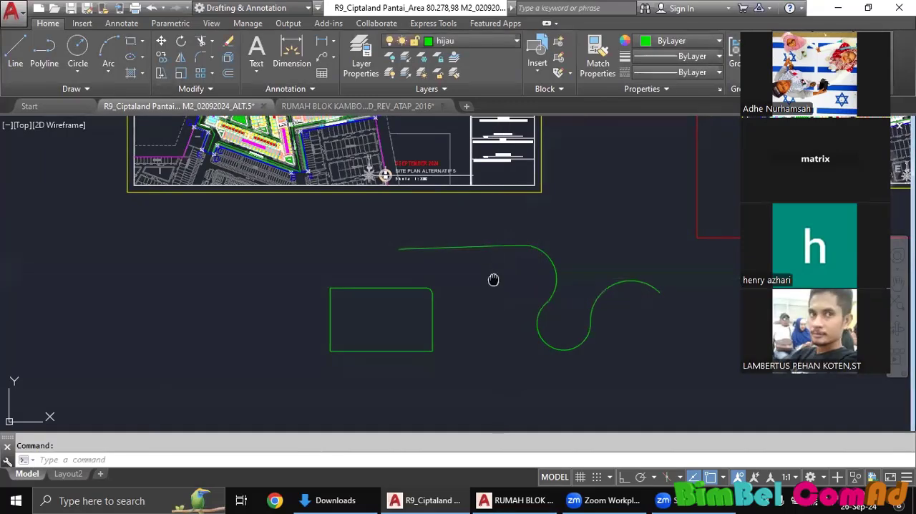
# Repeat TLEN on the filleted rectangle to measure its perimeter, and dismiss the result.
pyautogui.press('Return')
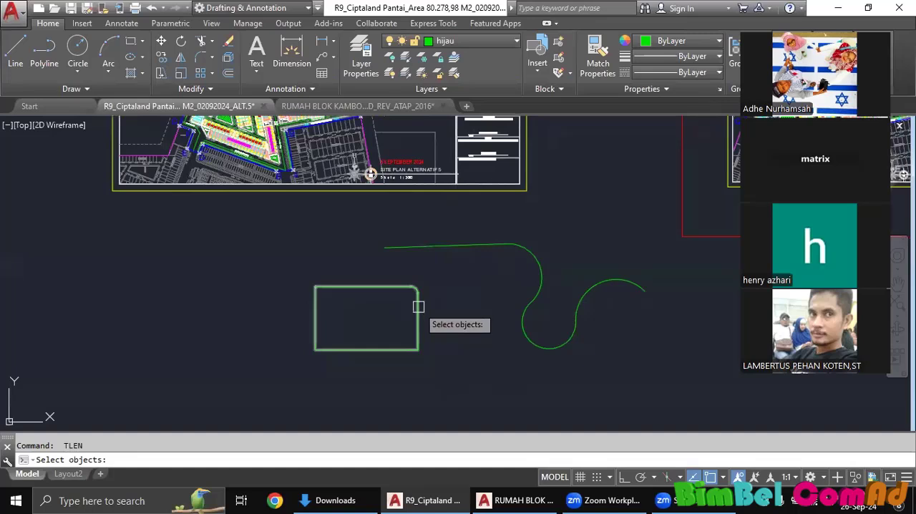
pyautogui.click(419, 307)
pyautogui.press('Return')
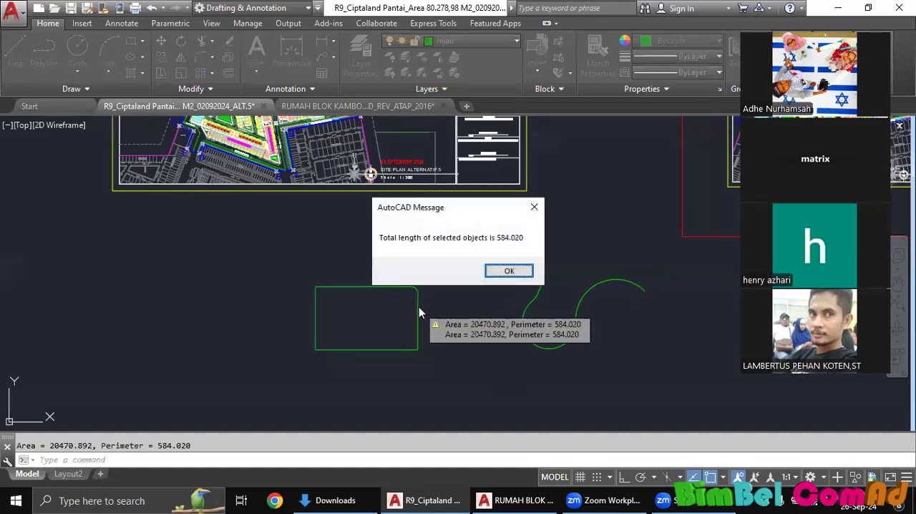
pyautogui.click(511, 271)
pyautogui.moveTo(438, 334); pyautogui.dragTo(449, 297, button='middle')
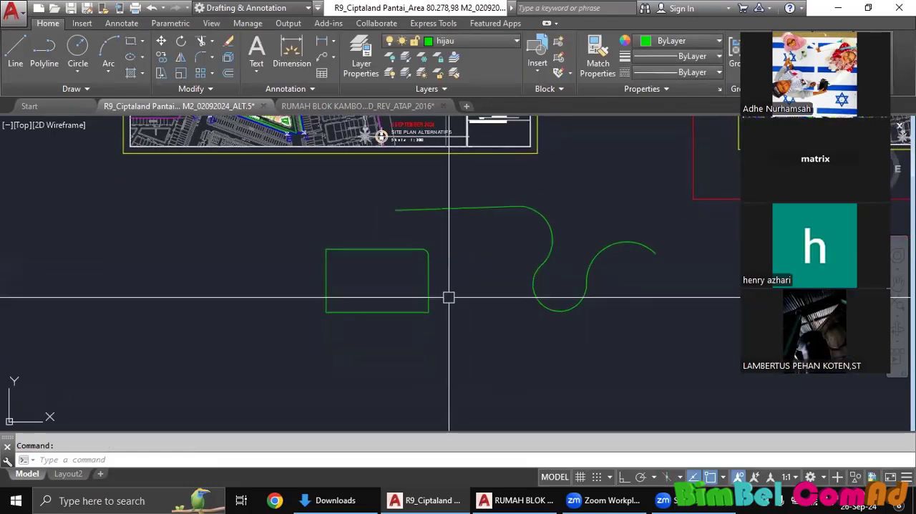
# Draw a sharp-cornered rectangle over the filleted one, from its upper-left corner to its lower-right corner.
pyautogui.write('r')
pyautogui.press('Escape')
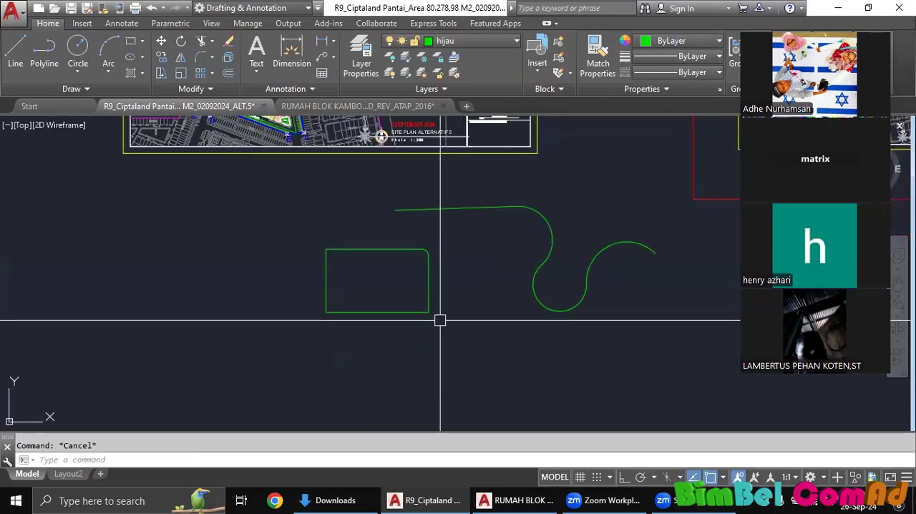
pyautogui.write('rec')
pyautogui.press('Return')
pyautogui.click(377, 280)
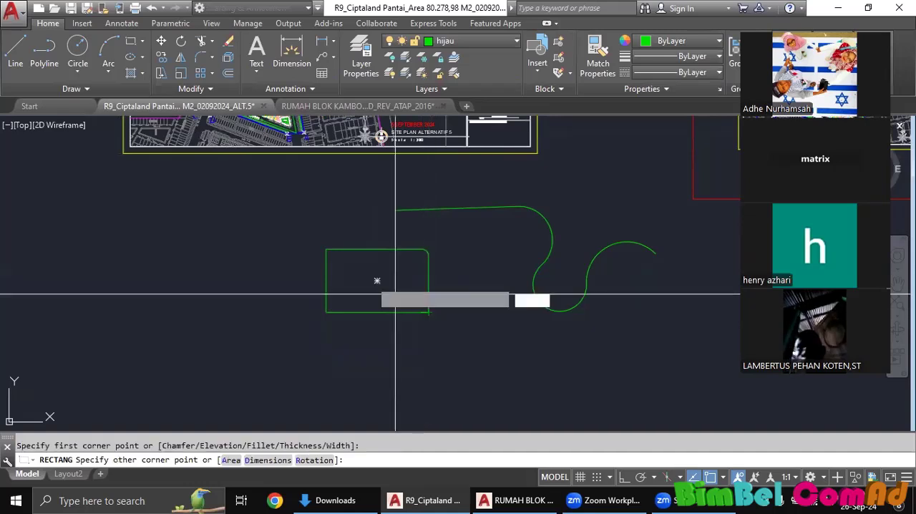
pyautogui.click(429, 312)
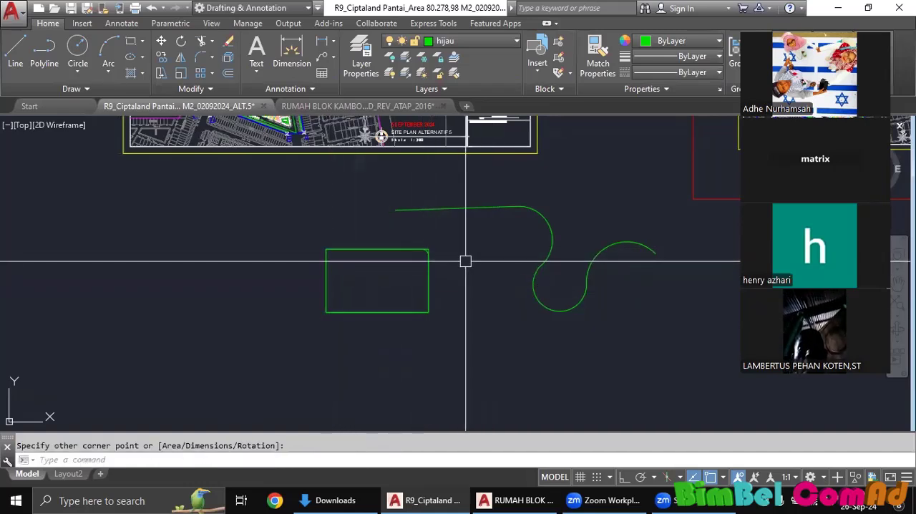
# Move the sharp-cornered rectangle off the filleted one to a free spot directly below it.
pyautogui.scroll(2, 462, 261)
pyautogui.write('m')
pyautogui.press('Return')
pyautogui.click(414, 243)
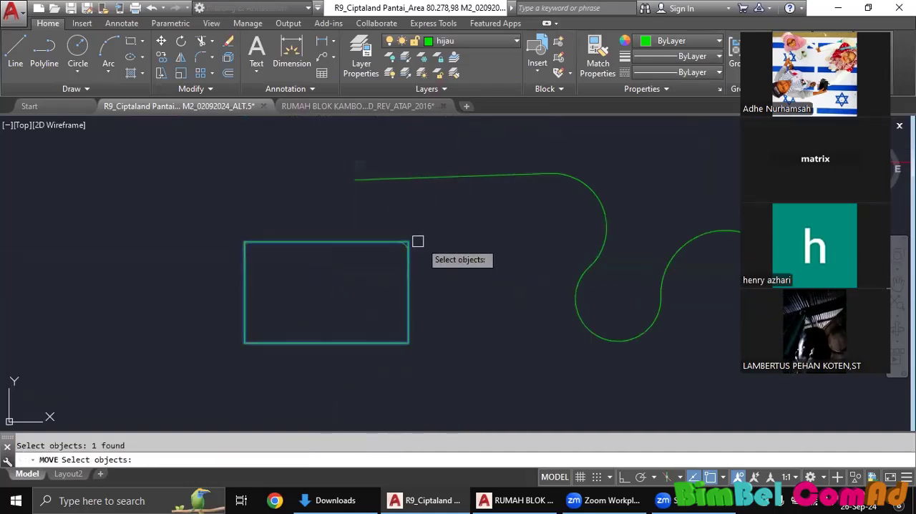
pyautogui.press('Return')
pyautogui.click(455, 243)
pyautogui.moveTo(453, 333); pyautogui.dragTo(478, 241, button='middle')
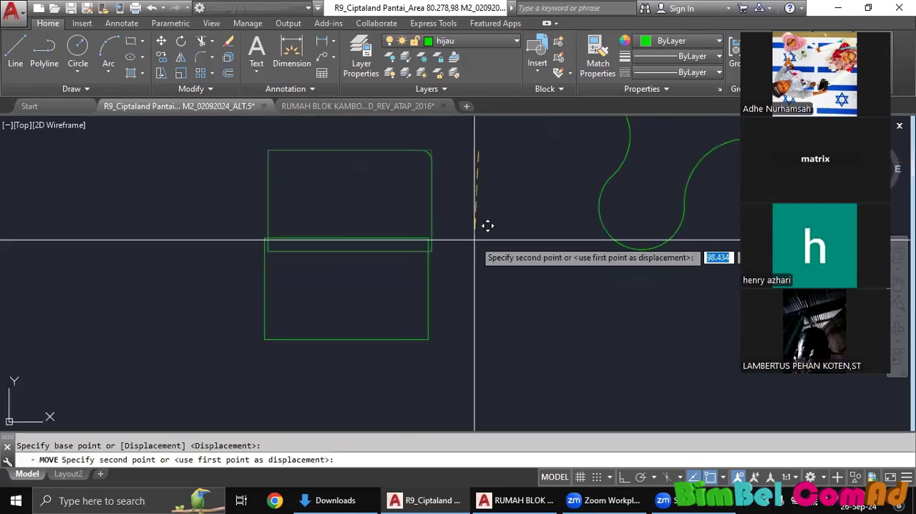
pyautogui.click(480, 294)
# Measure the sharp-cornered rectangle's total length with TLEN and dismiss the result.
pyautogui.scroll(-4, 480, 293)
pyautogui.moveTo(483, 286)
pyautogui.mouseDown(button='middle')
pyautogui.moveTo(461, 280)
pyautogui.moveTo(460, 292)
pyautogui.mouseUp(button='middle')
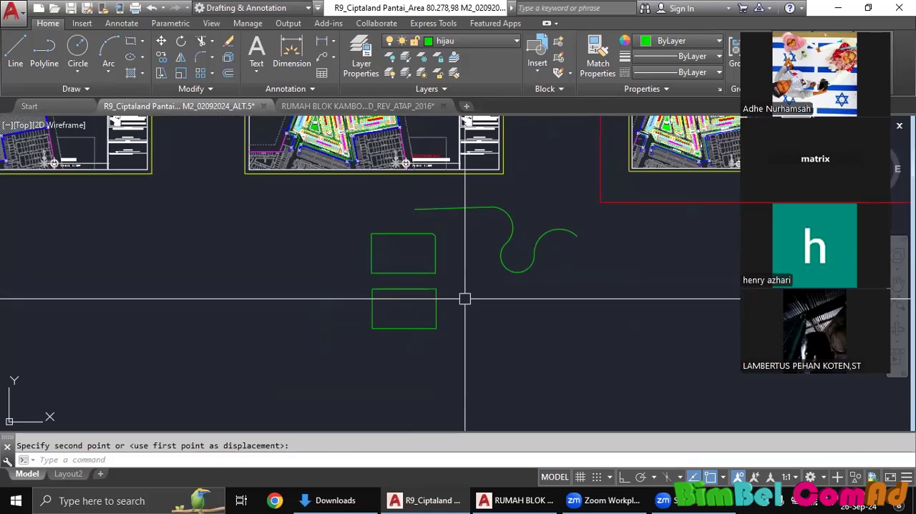
pyautogui.moveTo(479, 302); pyautogui.dragTo(459, 316, button='middle')
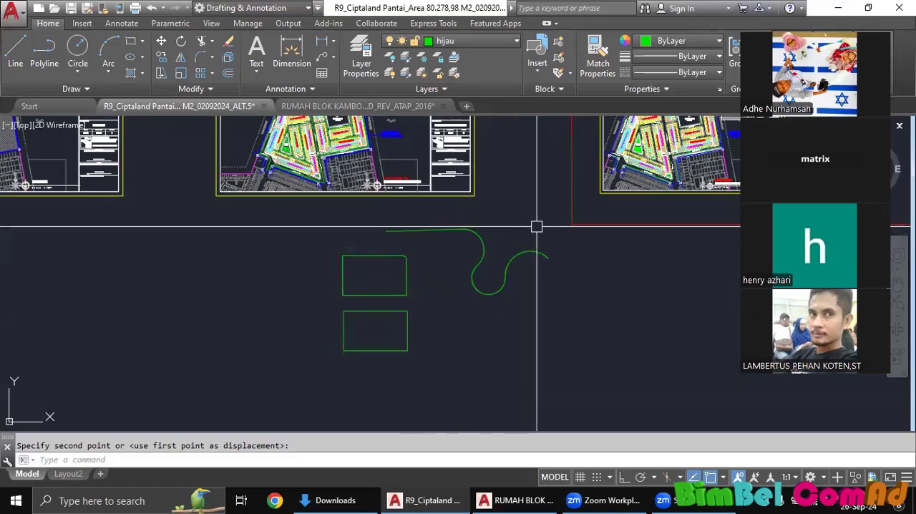
pyautogui.moveTo(533, 242); pyautogui.dragTo(538, 259, button='middle')
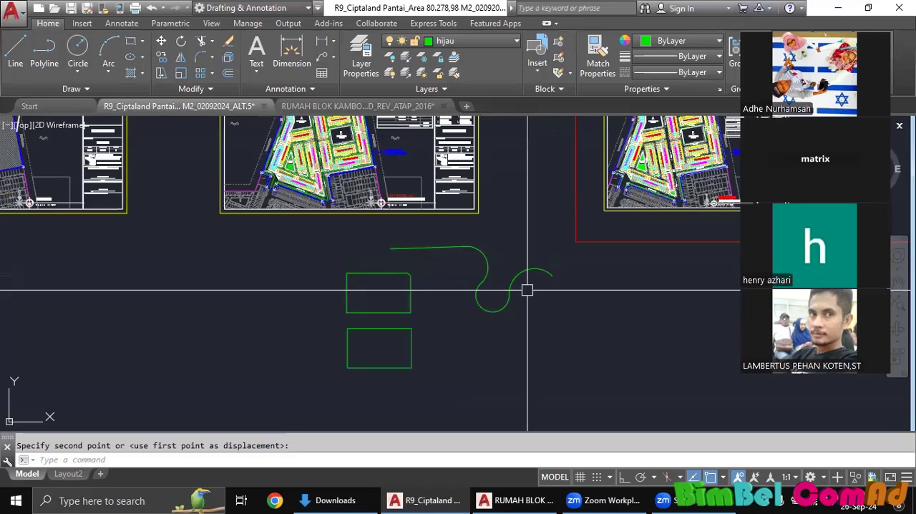
pyautogui.write('t')
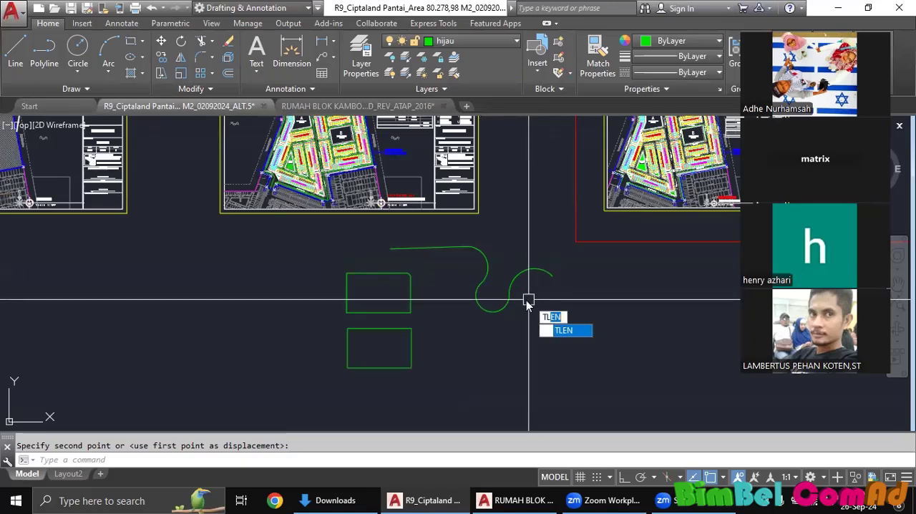
pyautogui.write('l')
pyautogui.press('Return')
pyautogui.click(412, 335)
pyautogui.press('Return')
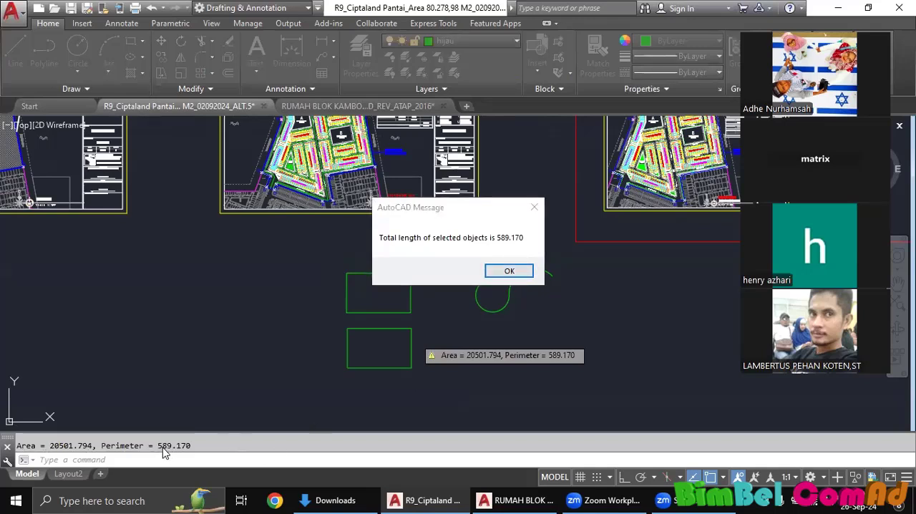
pyautogui.click(515, 273)
# Measure the filleted rectangle's total length with TLEN for comparison and dismiss the result.
pyautogui.scroll(3, 426, 303)
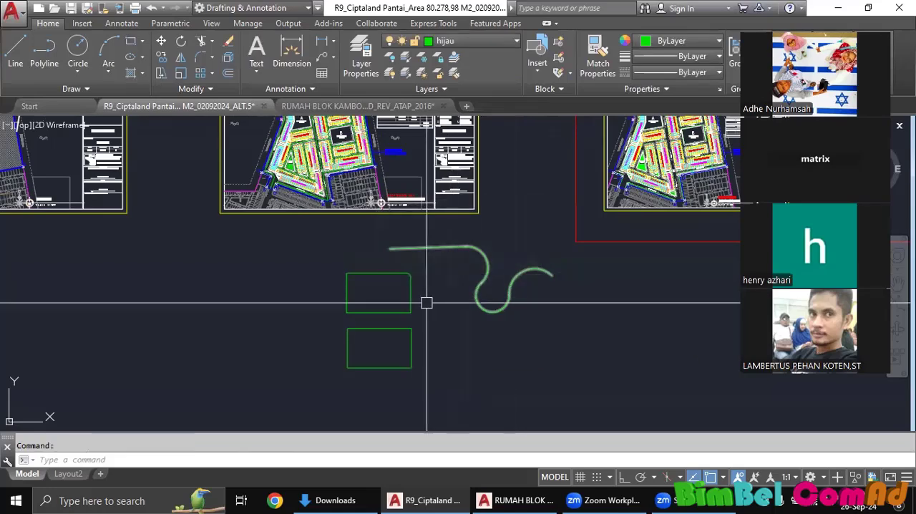
pyautogui.write('t')
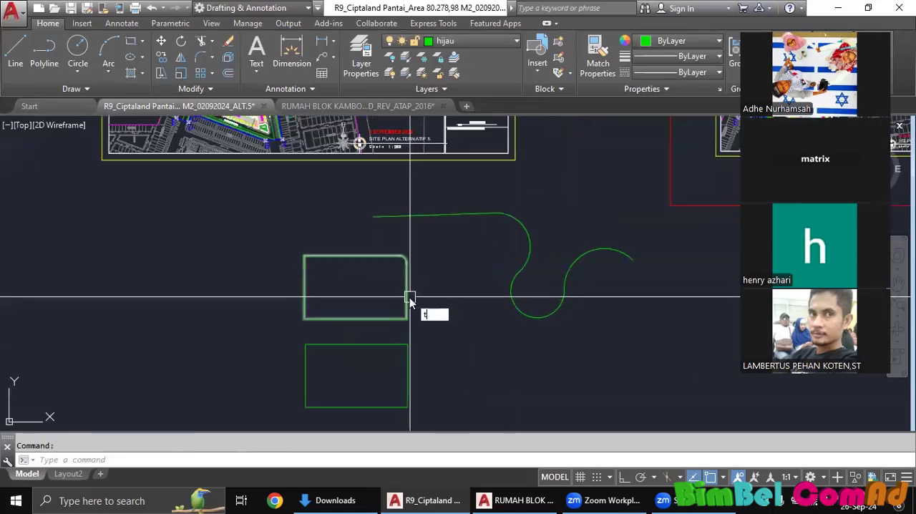
pyautogui.write('L')
pyautogui.press('Return')
pyautogui.click(407, 290)
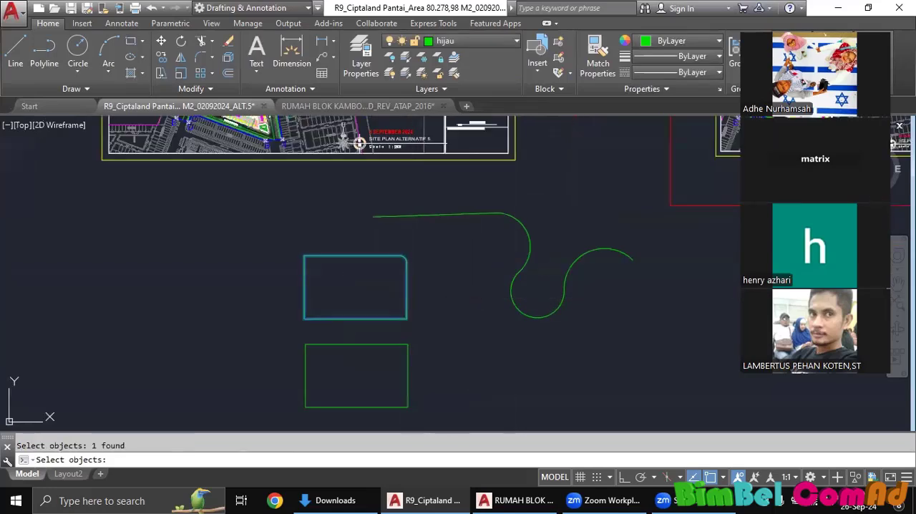
pyautogui.press('Return')
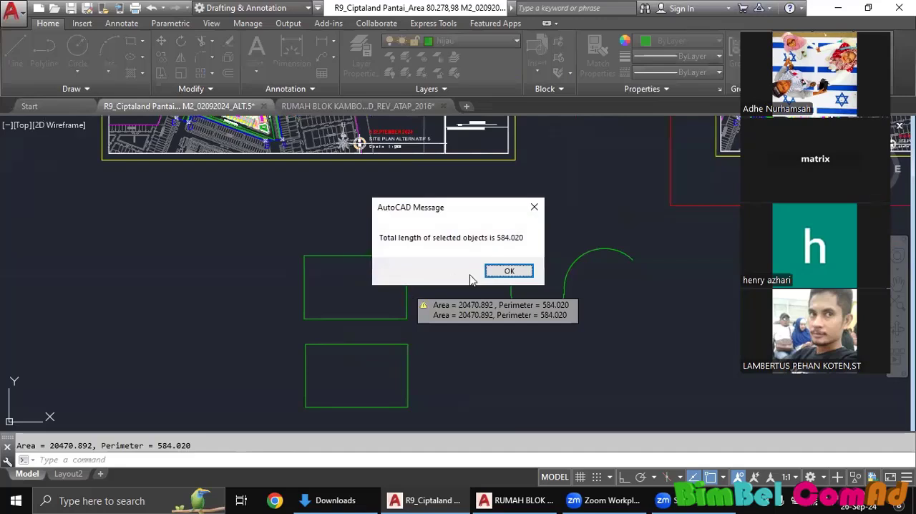
pyautogui.click(508, 271)
# Repeat TLEN on the lower, sharp-cornered rectangle to compare its perimeter, and dismiss the result.
pyautogui.press('Return')
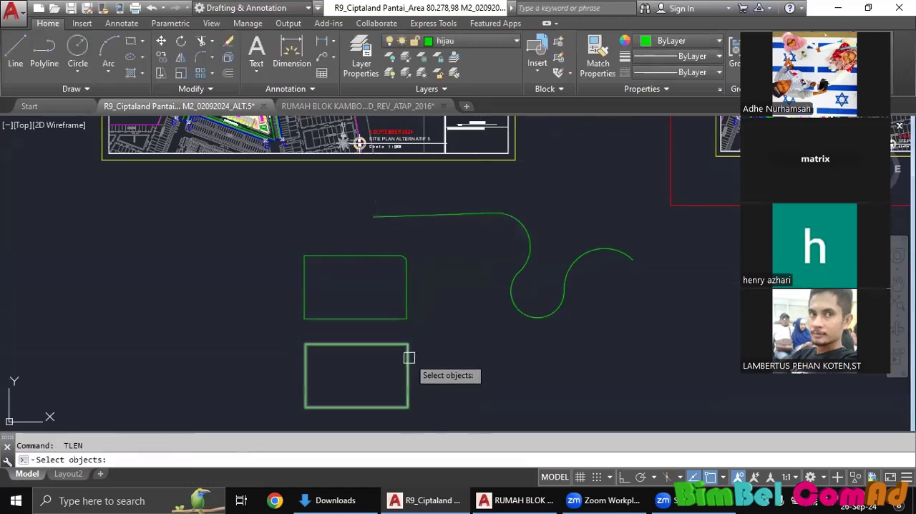
pyautogui.click(409, 357)
pyautogui.press('Return')
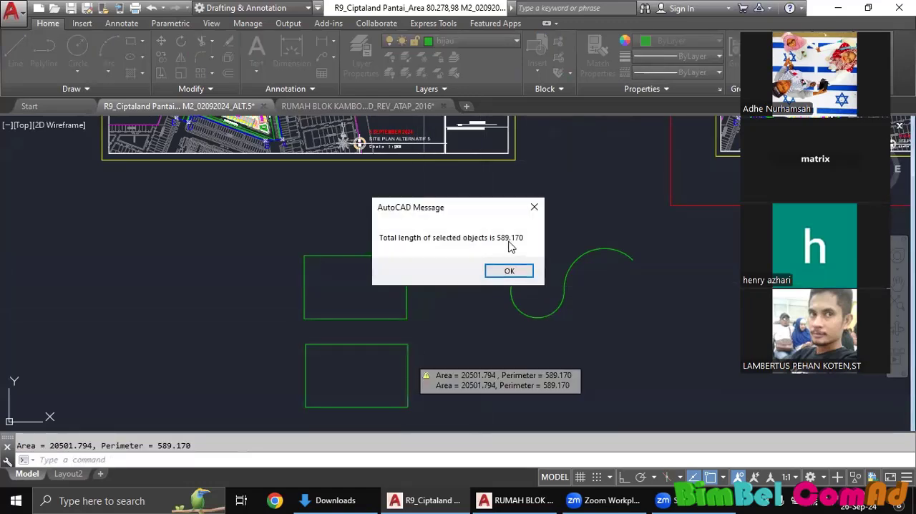
pyautogui.click(535, 207)
# Explode the filleted rectangle into separate lines and a corner arc.
pyautogui.scroll(5, 401, 268)
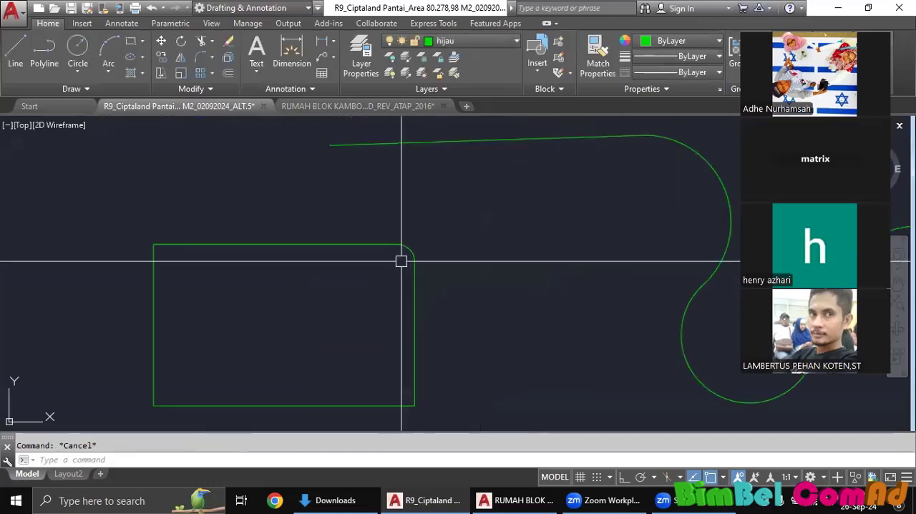
pyautogui.scroll(-6, 413, 258)
pyautogui.moveTo(426, 291); pyautogui.dragTo(387, 290, button='middle')
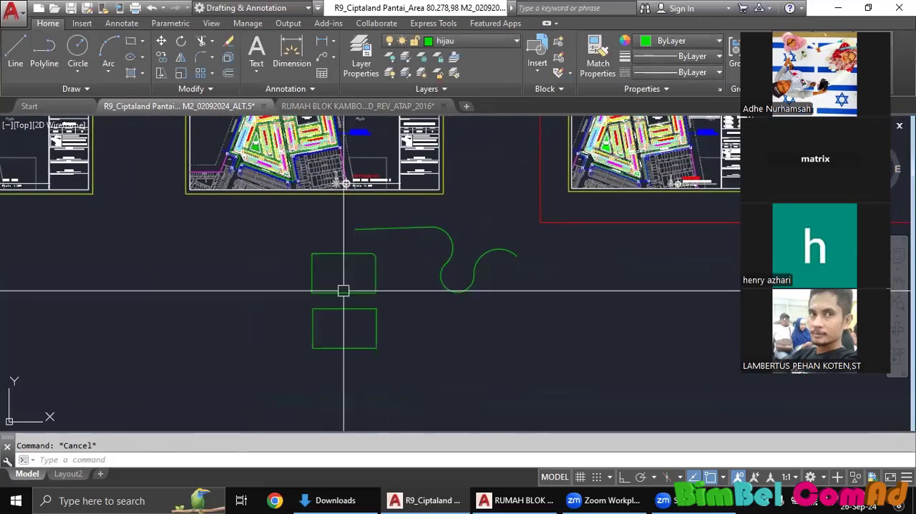
pyautogui.scroll(3, 379, 271)
pyautogui.click(374, 272)
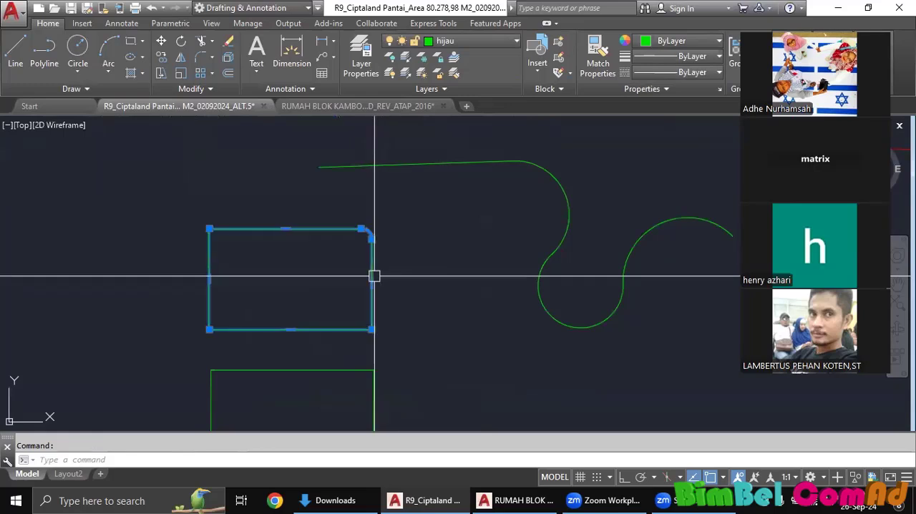
pyautogui.press('Return')
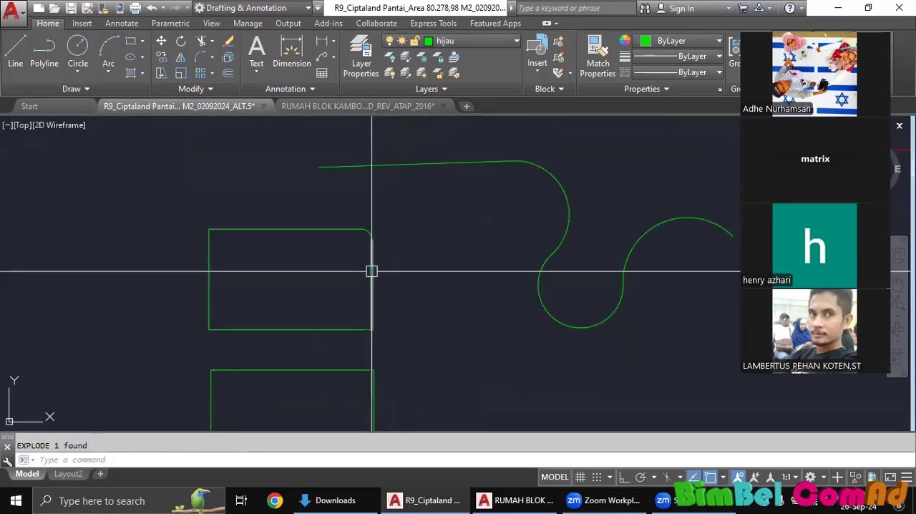
# Measure the combined length of the exploded rectangle's four lines and corner arc with TLEN, and dismiss the result.
pyautogui.moveTo(394, 270); pyautogui.dragTo(415, 281, button='middle')
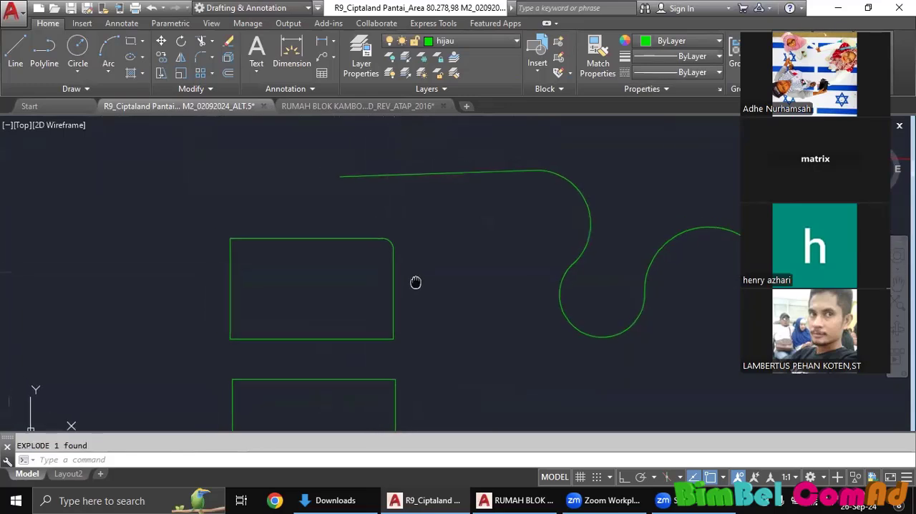
pyautogui.write('t')
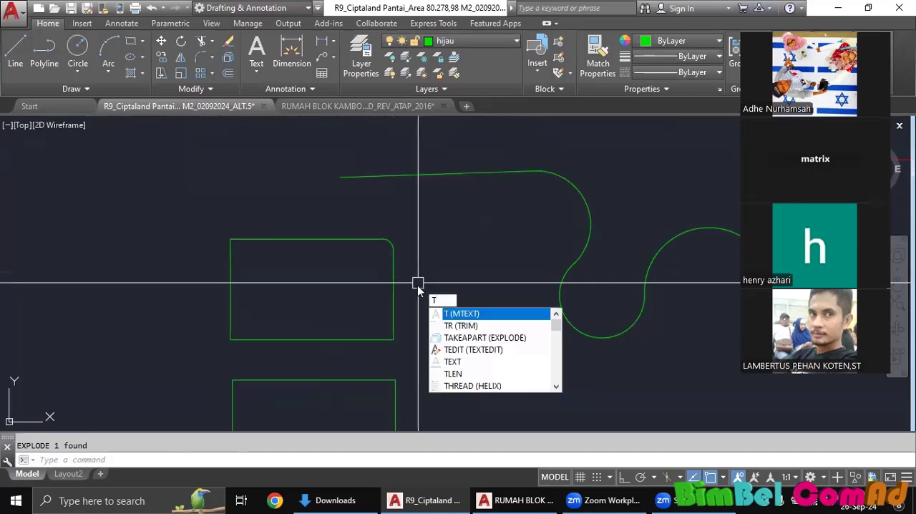
pyautogui.click(453, 374)
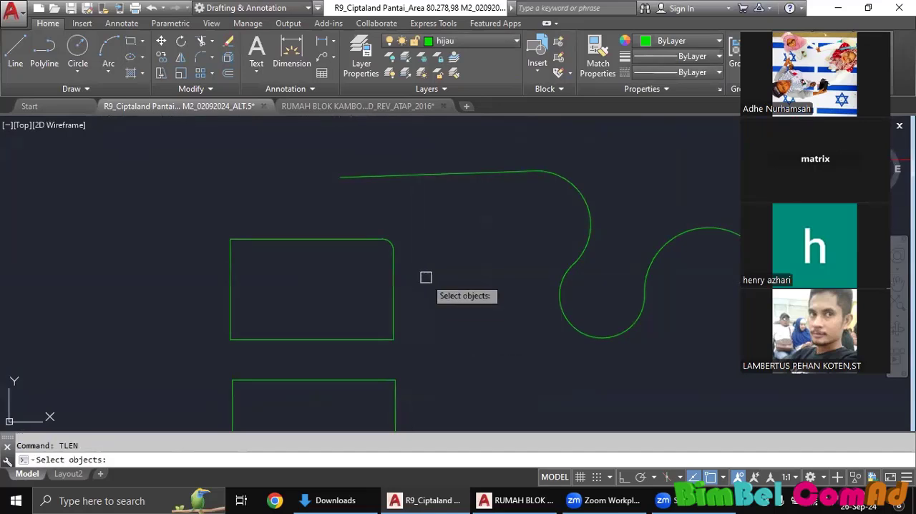
pyautogui.click(392, 266)
pyautogui.click(390, 237)
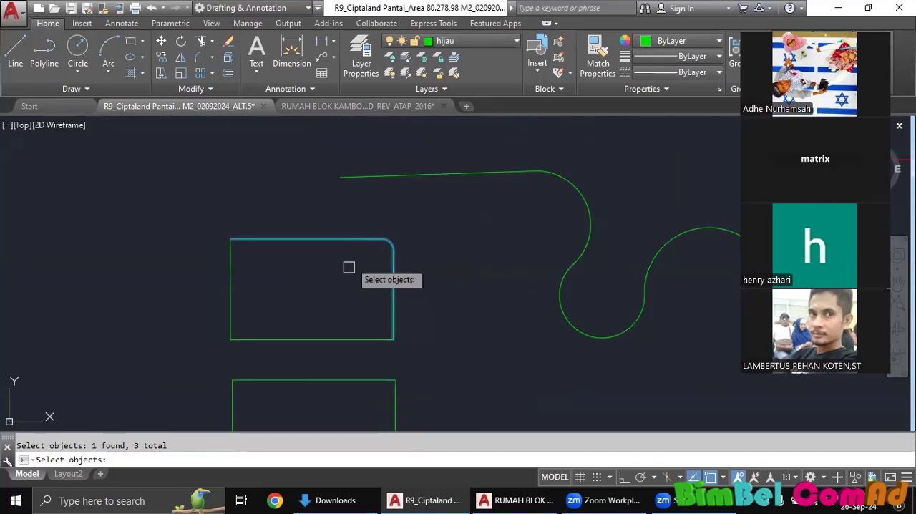
pyautogui.click(229, 279)
pyautogui.click(271, 333)
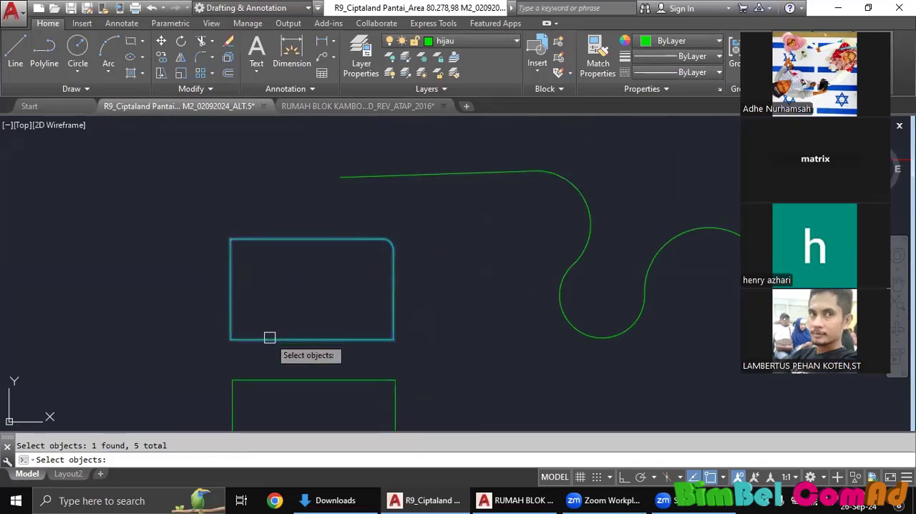
pyautogui.press('Return')
pyautogui.click(511, 272)
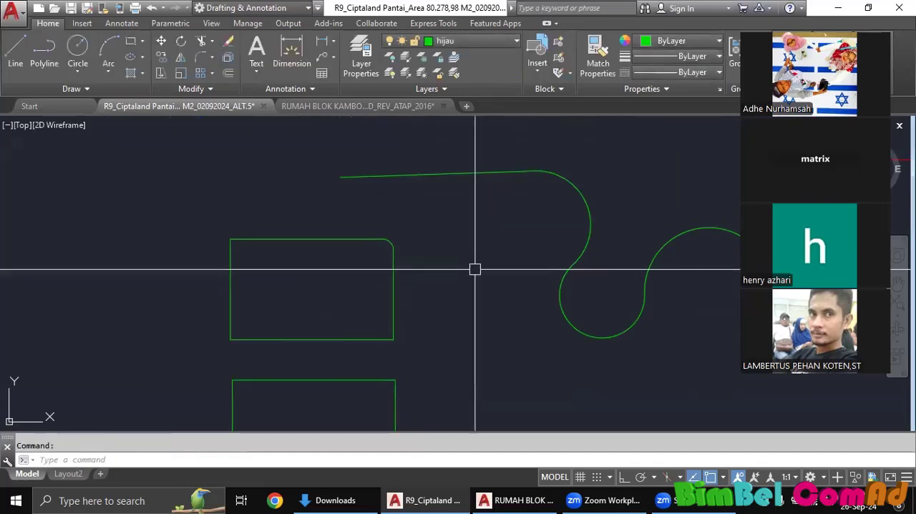
# Draw a small circle beside the two rectangles, below the curved polyline.
pyautogui.scroll(-5, 474, 267)
pyautogui.scroll(4, 392, 280)
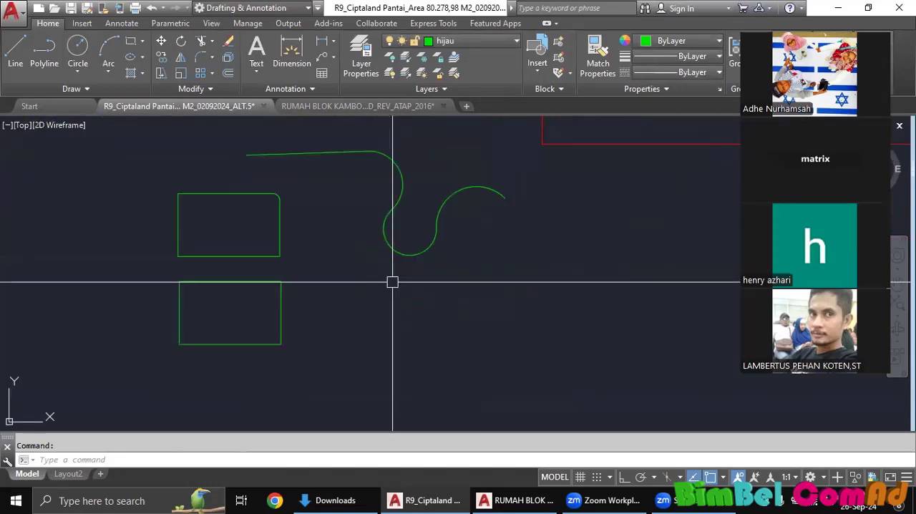
pyautogui.scroll(-4, 383, 282)
pyautogui.scroll(2, 378, 285)
pyautogui.write('c')
pyautogui.press('Return')
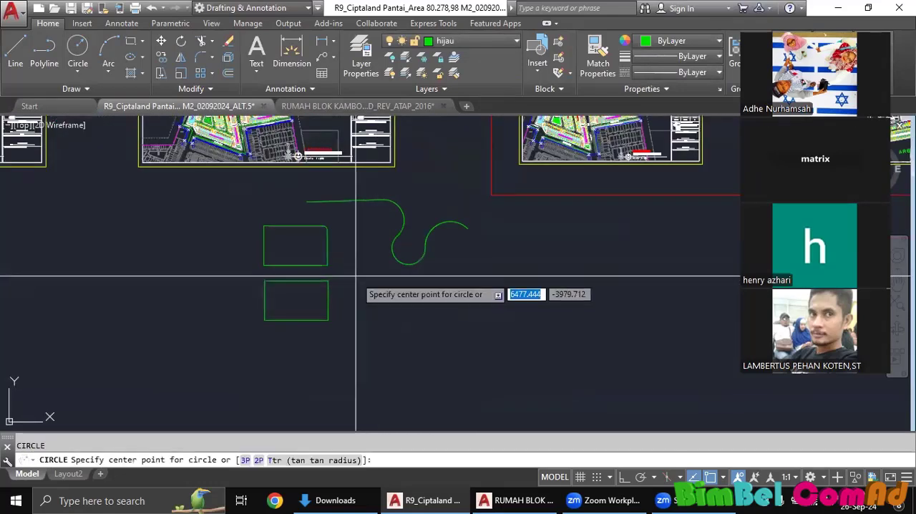
pyautogui.click(358, 274)
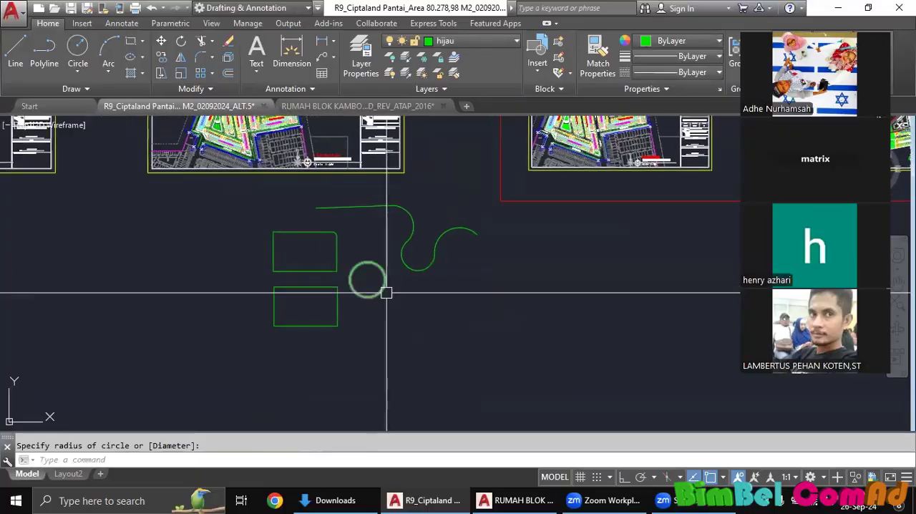